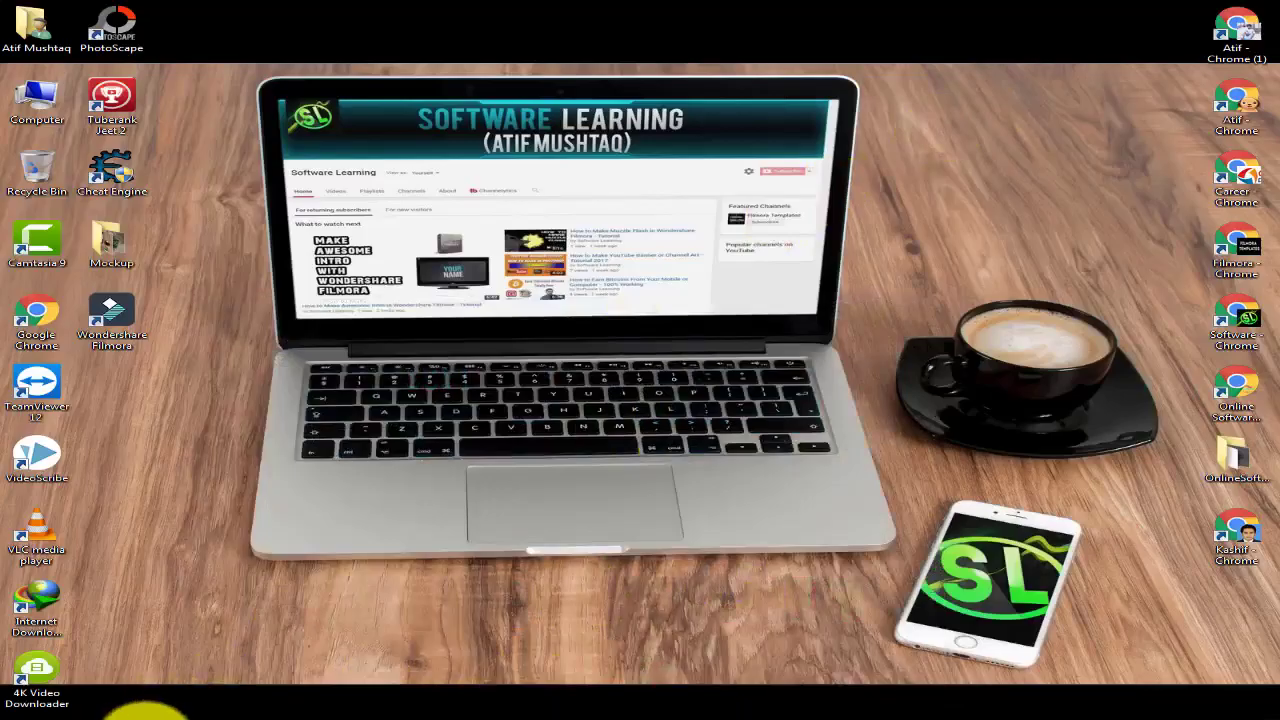
Switch to the Chrome incognito window and open the blogger.com website.
{"action": "left_click", "coordinate": [148, 709]}
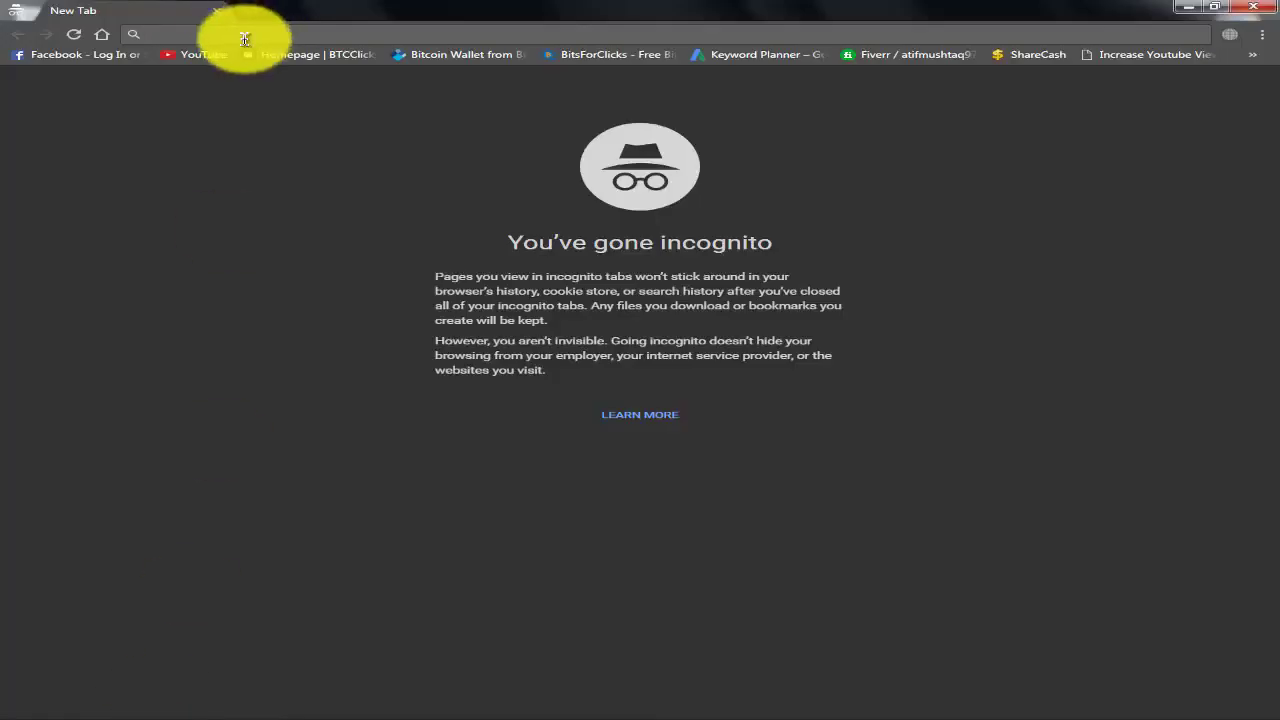
{"action": "type", "text": "blogger.com"}
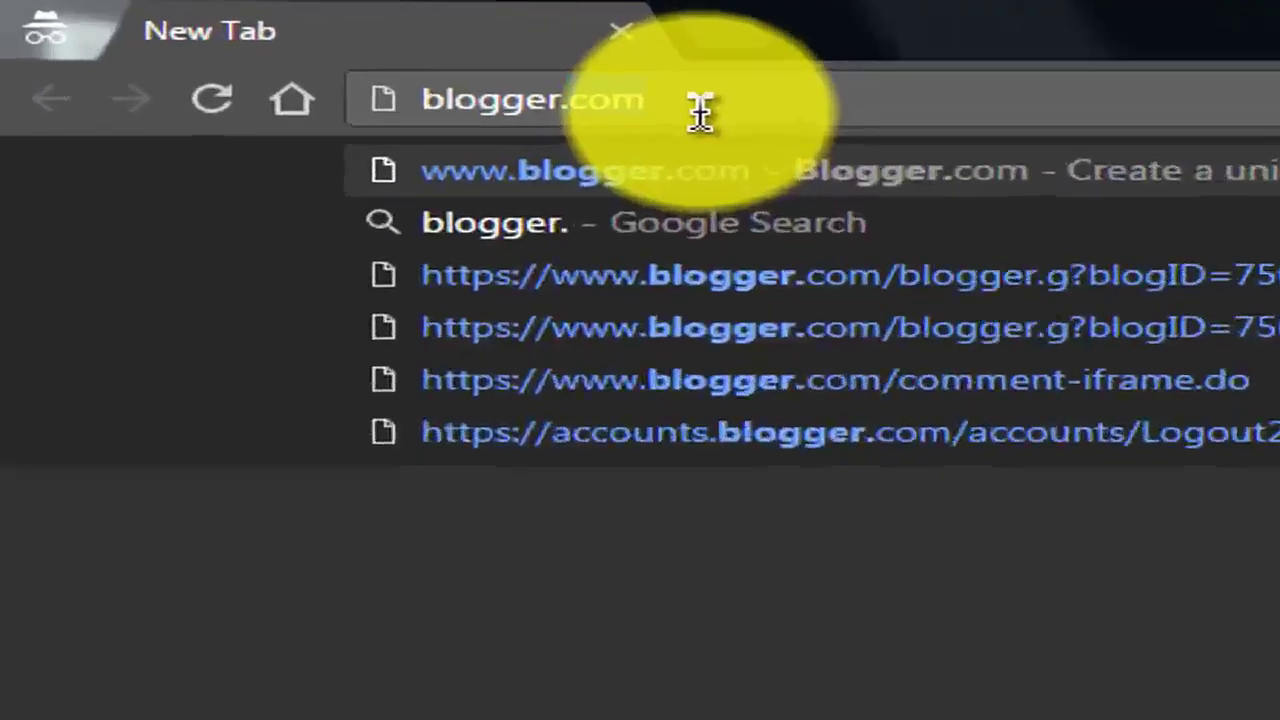
{"action": "key", "text": "Return"}
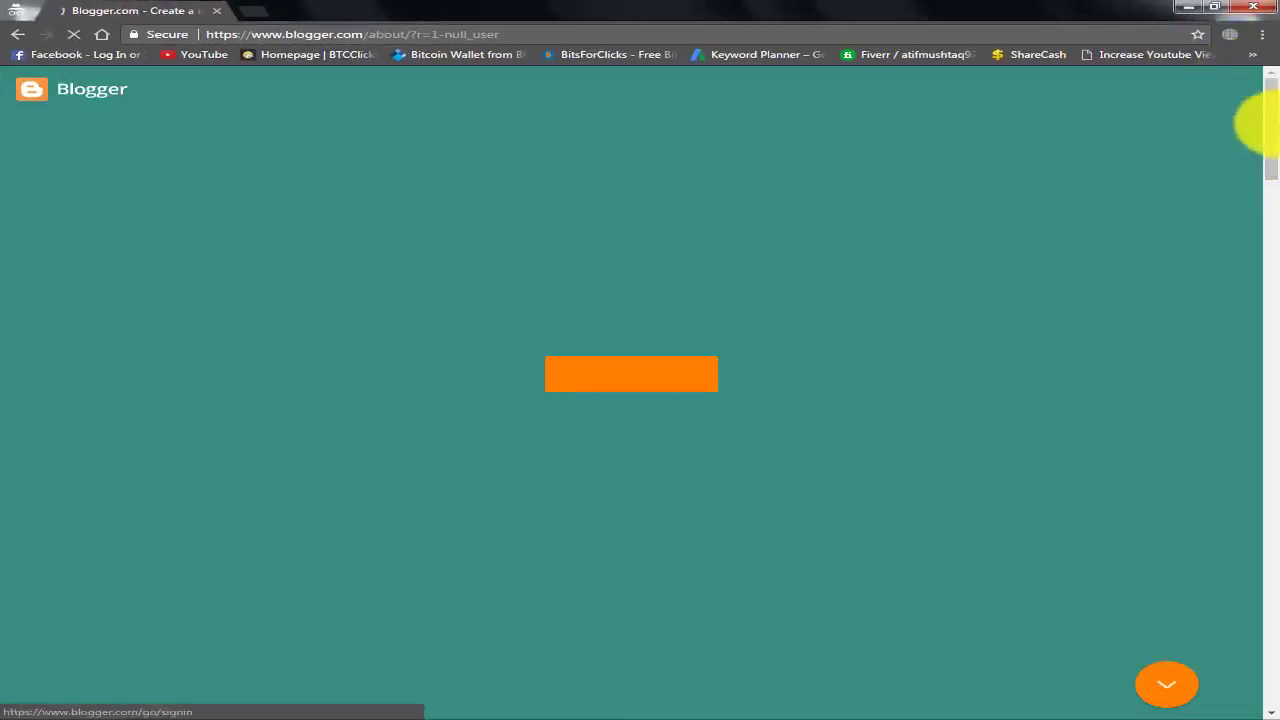
Sign in to Blogger by entering the Google account's e-mail and password.
{"action": "left_click_drag", "start_coordinate": [1265, 125], "coordinate": [1257, 100]}
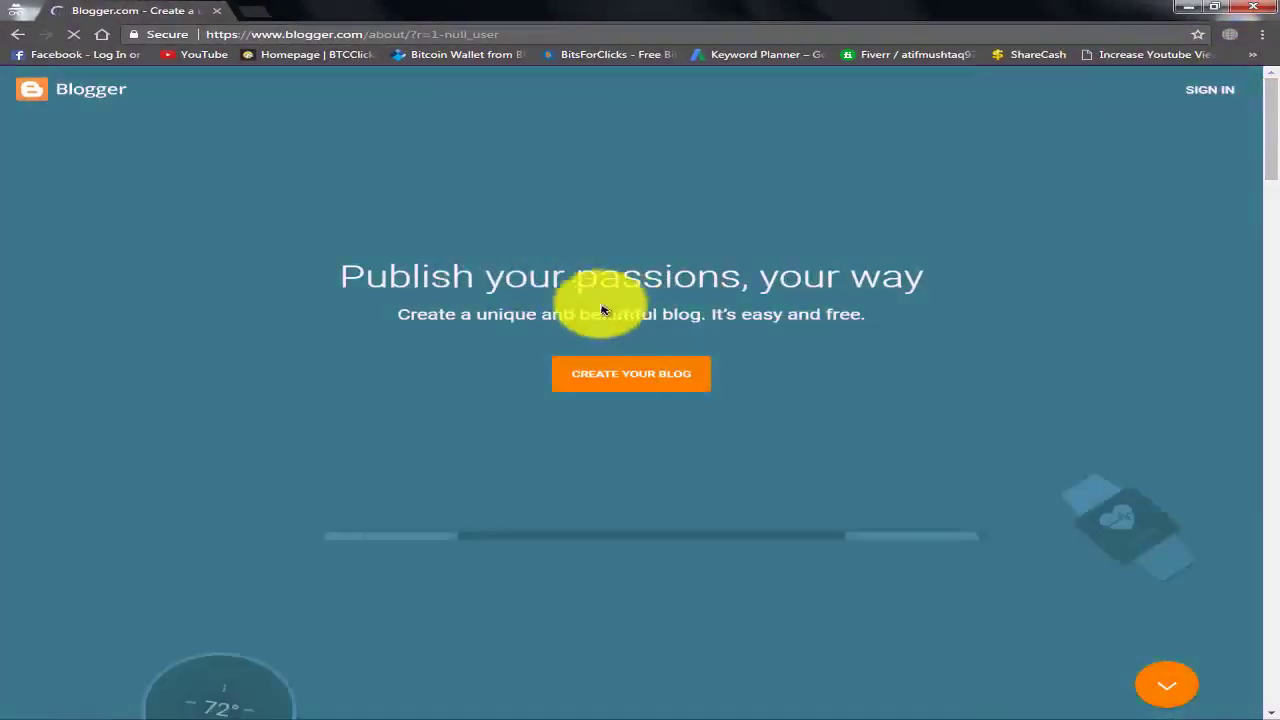
{"action": "scroll", "coordinate": [520, 423], "scroll_direction": "down", "scroll_amount": 2}
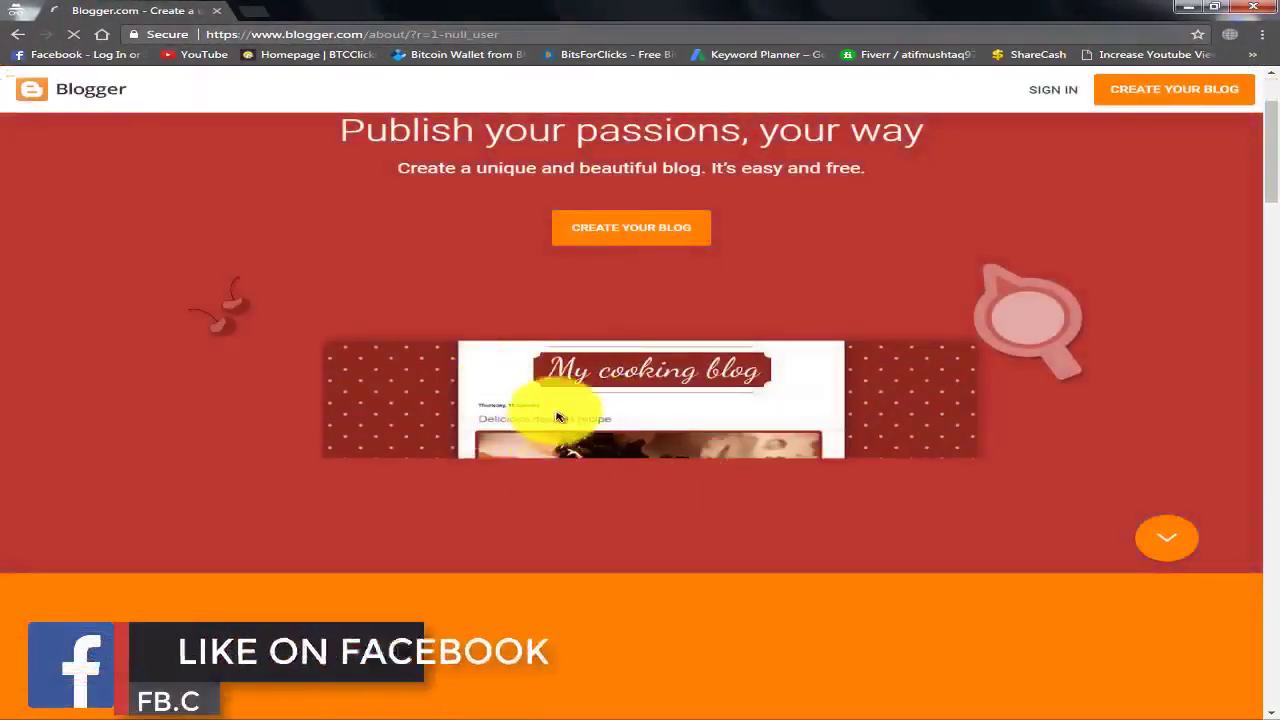
{"action": "scroll", "coordinate": [851, 496], "scroll_direction": "down", "scroll_amount": 3}
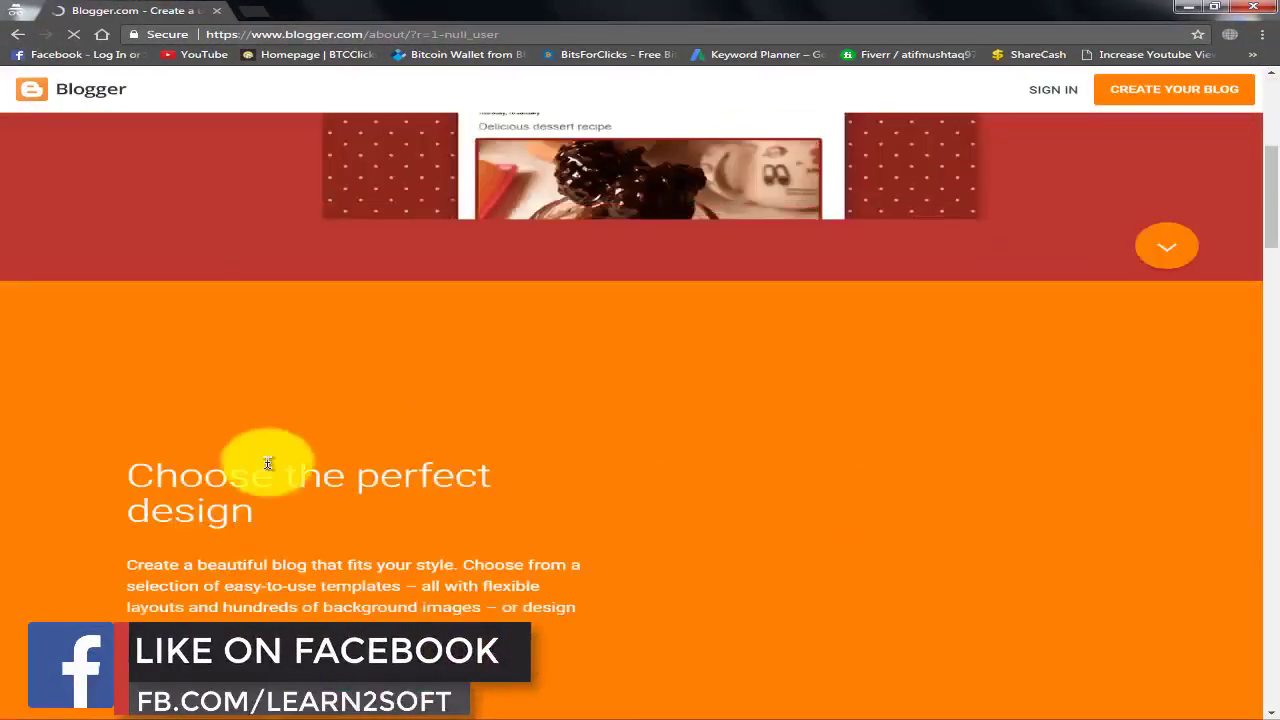
{"action": "scroll", "coordinate": [543, 486], "scroll_direction": "up", "scroll_amount": 5}
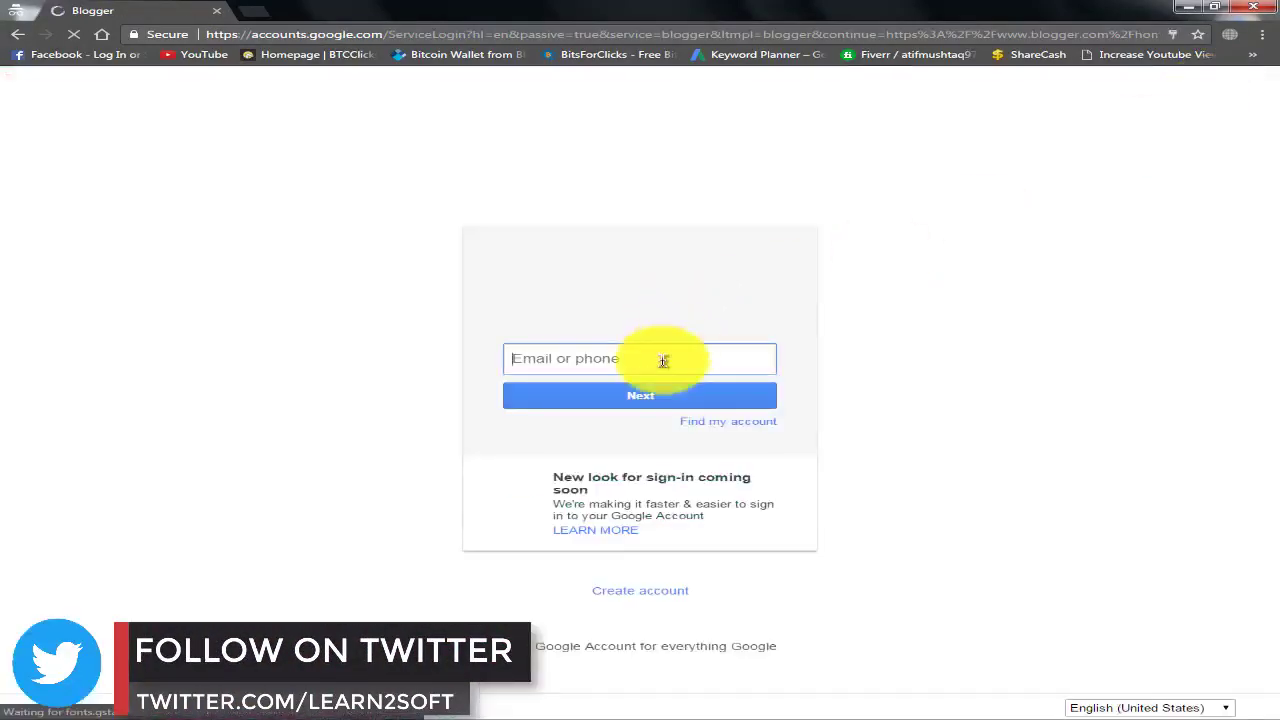
{"action": "left_click", "coordinate": [663, 360]}
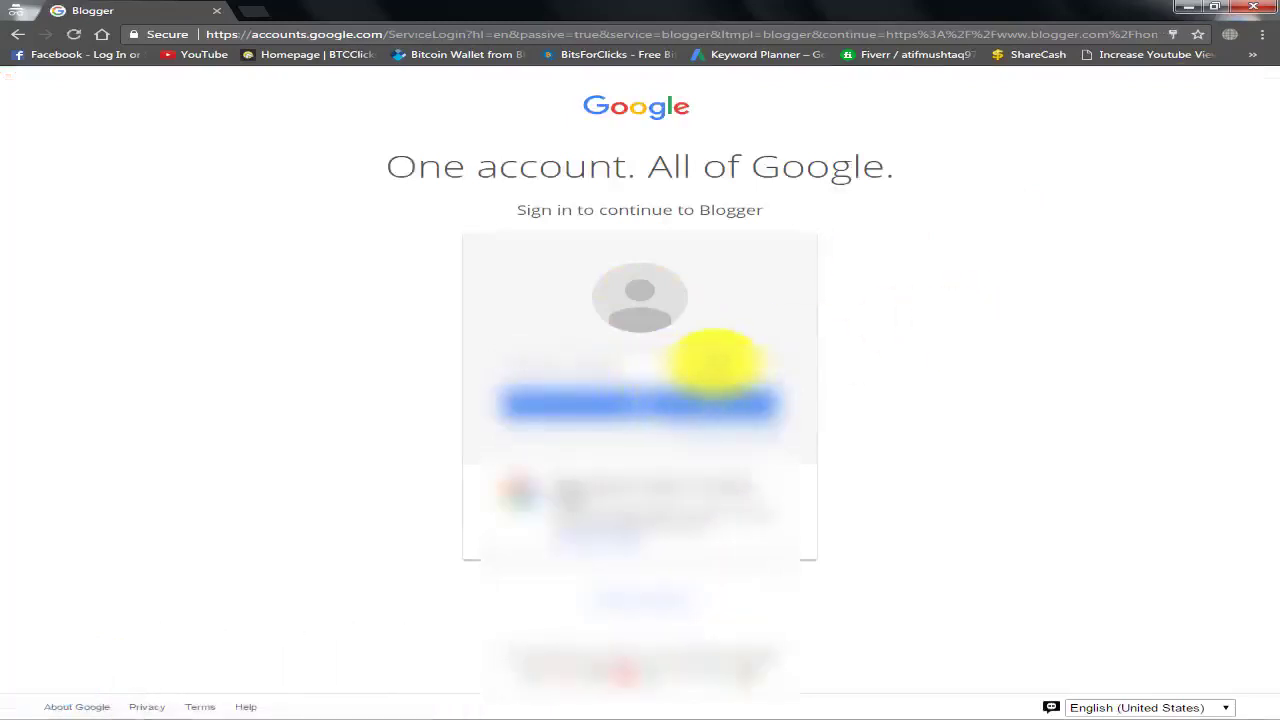
{"action": "left_click", "coordinate": [715, 362]}
{"action": "left_click", "coordinate": [712, 385]}
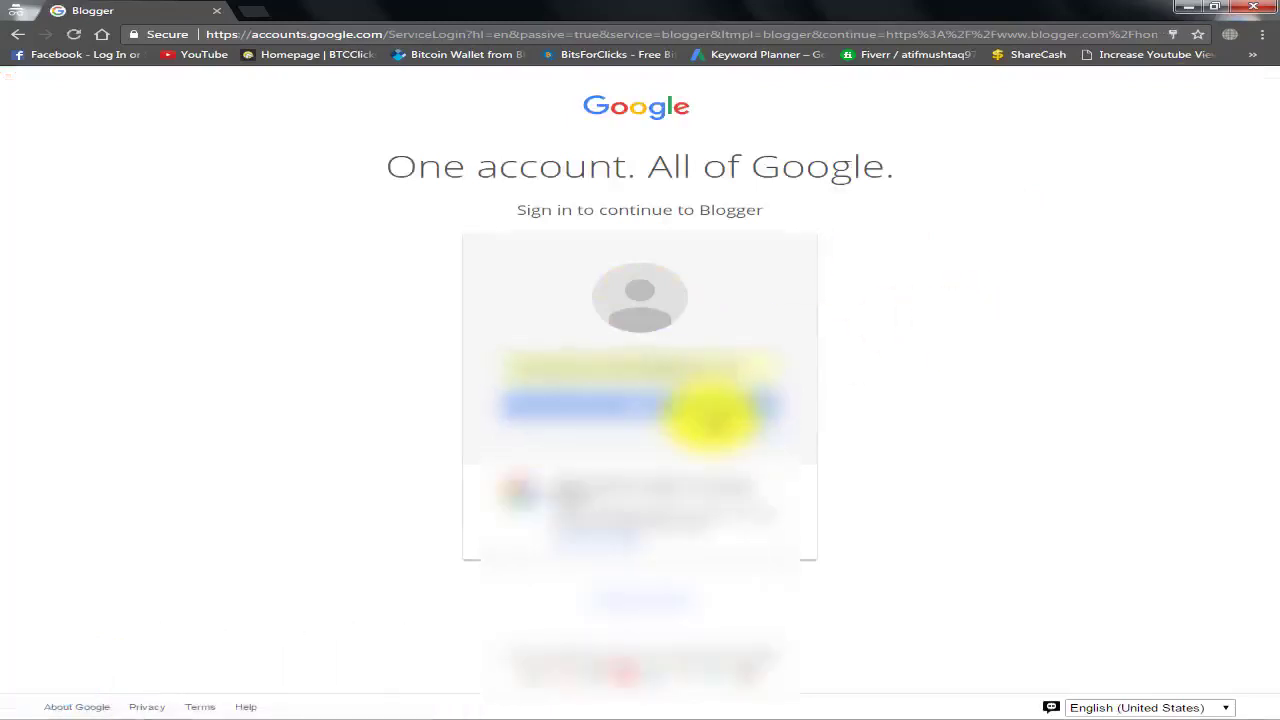
{"action": "left_click", "coordinate": [712, 412]}
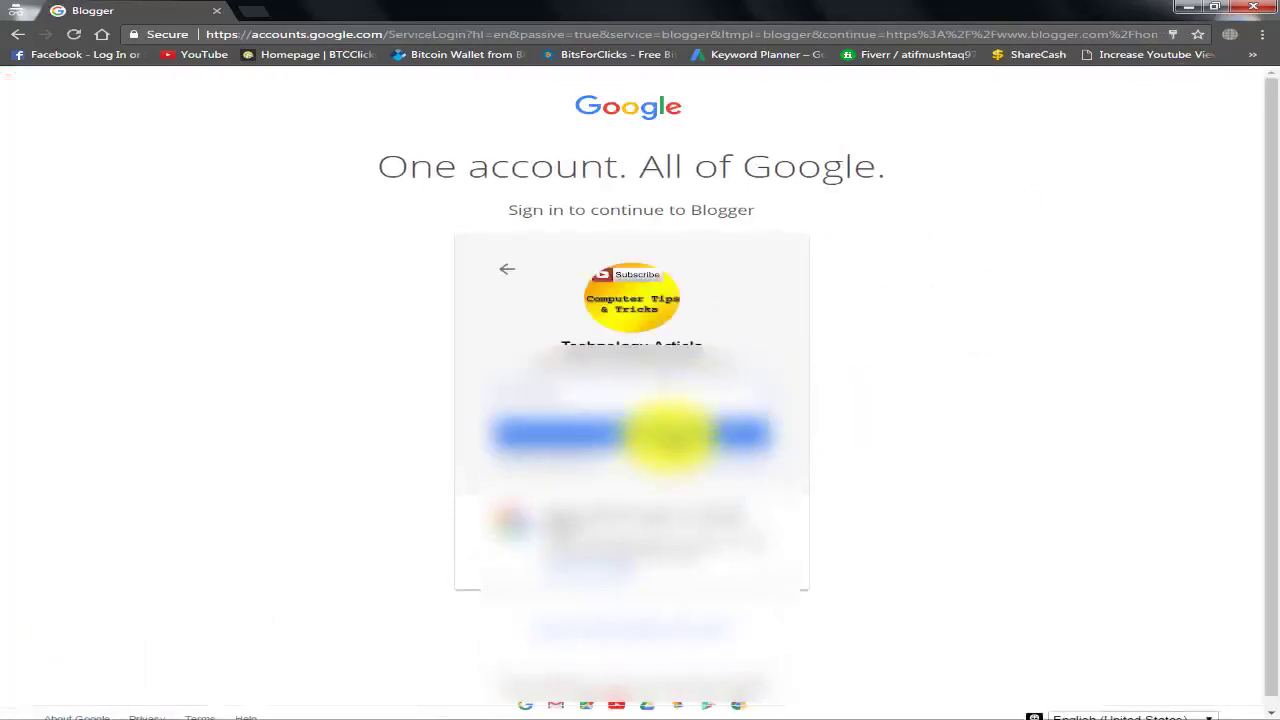
{"action": "left_click", "coordinate": [670, 432]}
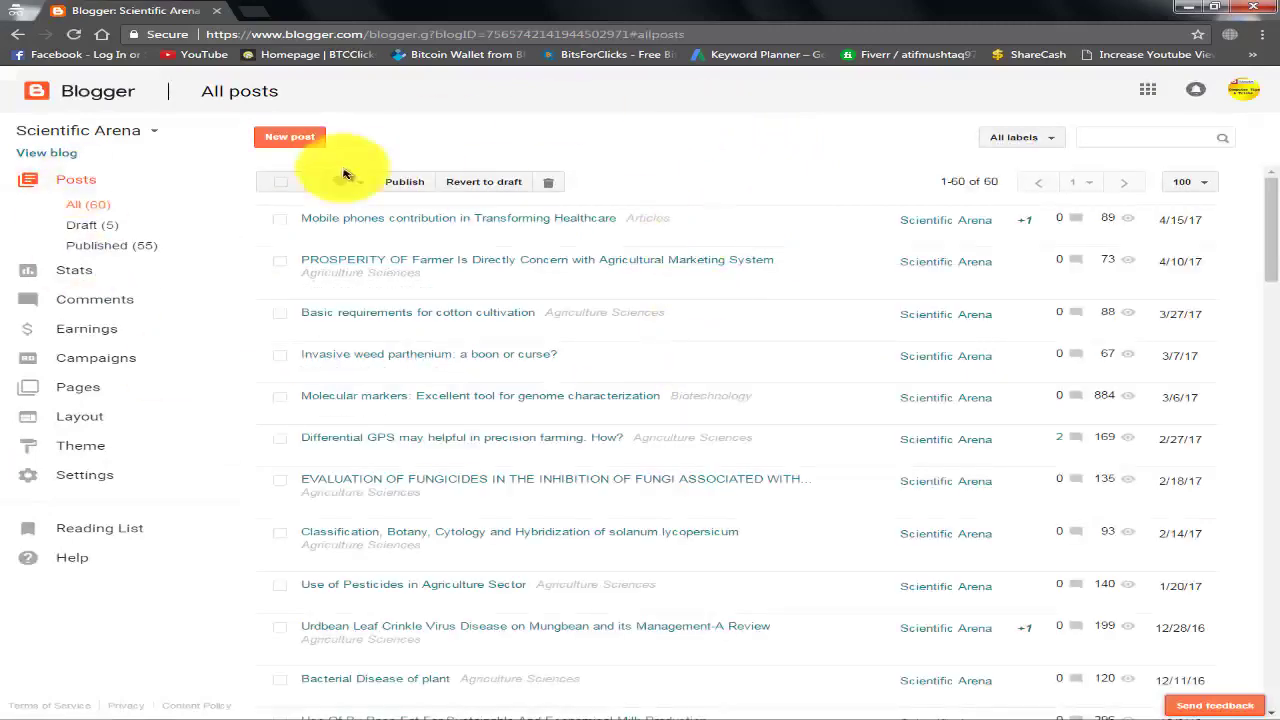
Start a new blog from the list of blogs and title it Life Hacks.
{"action": "left_click", "coordinate": [130, 134]}
{"action": "left_click", "coordinate": [71, 180]}
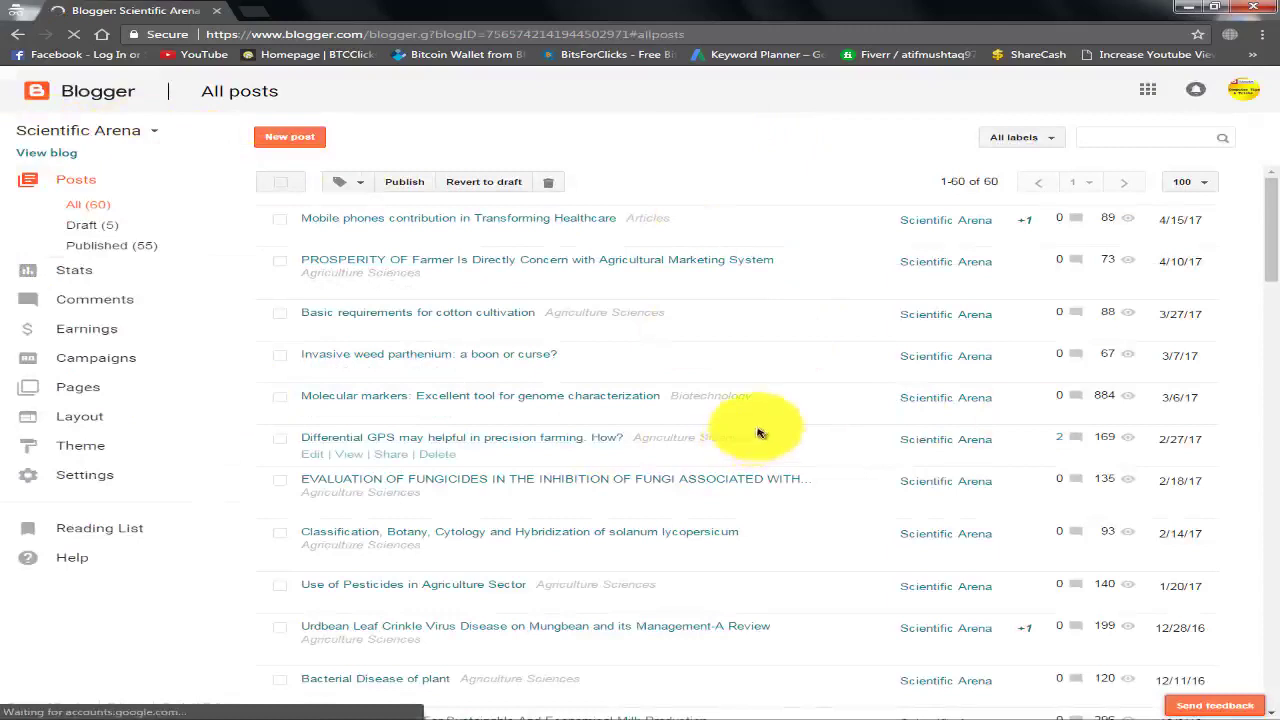
{"action": "left_click", "coordinate": [102, 131]}
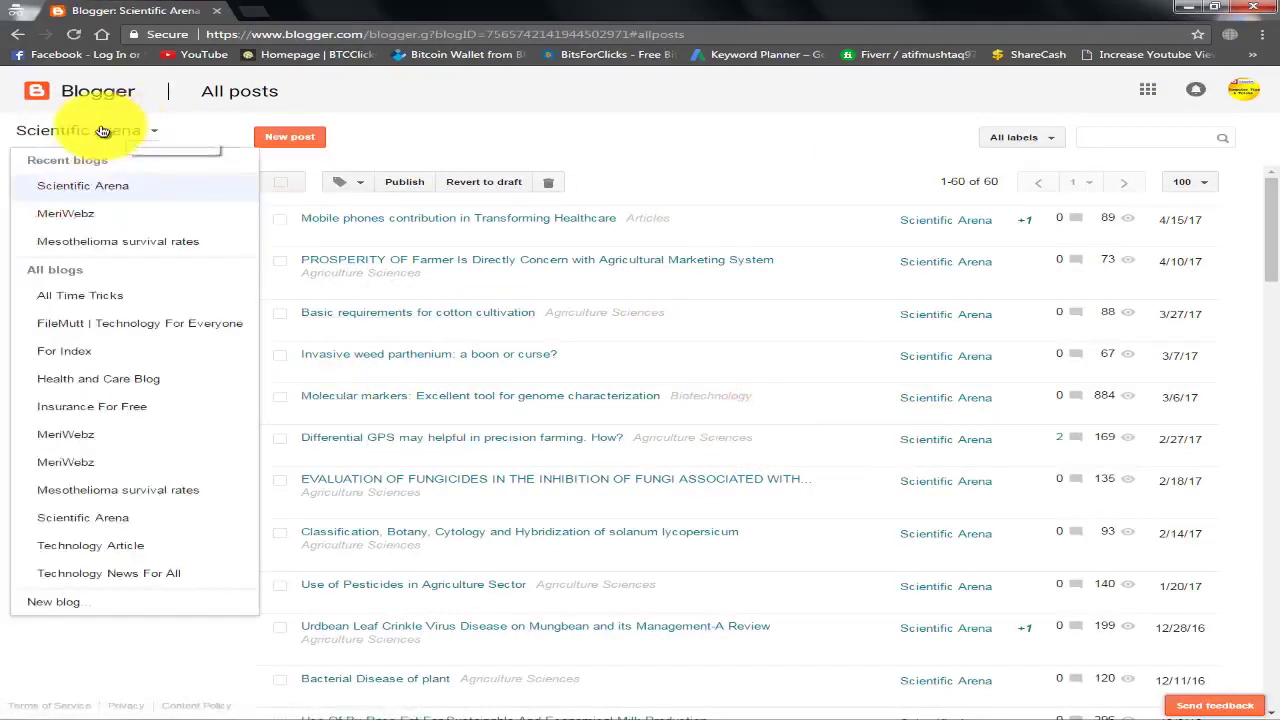
{"action": "left_click", "coordinate": [60, 603]}
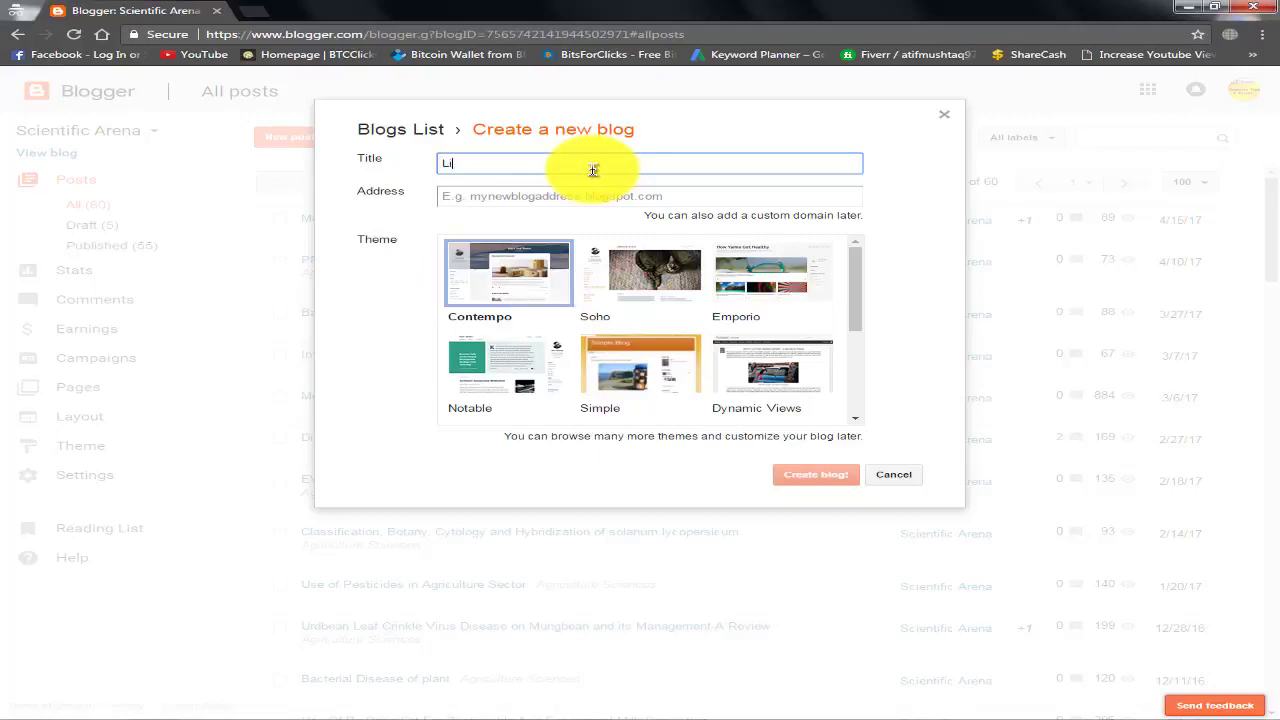
{"action": "type", "text": "s"}
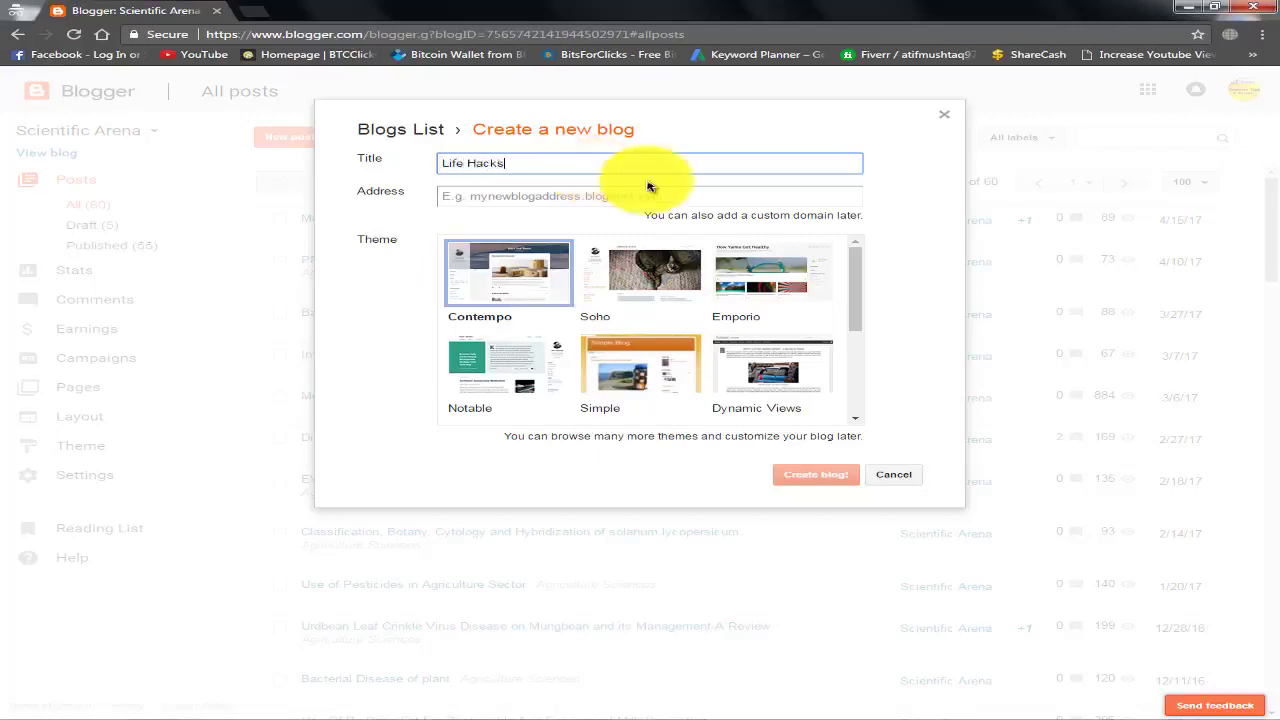
Set the new blog's address to lifehacks132.blogspot.com and create the blog with the Contempo theme.
{"action": "left_click", "coordinate": [640, 195]}
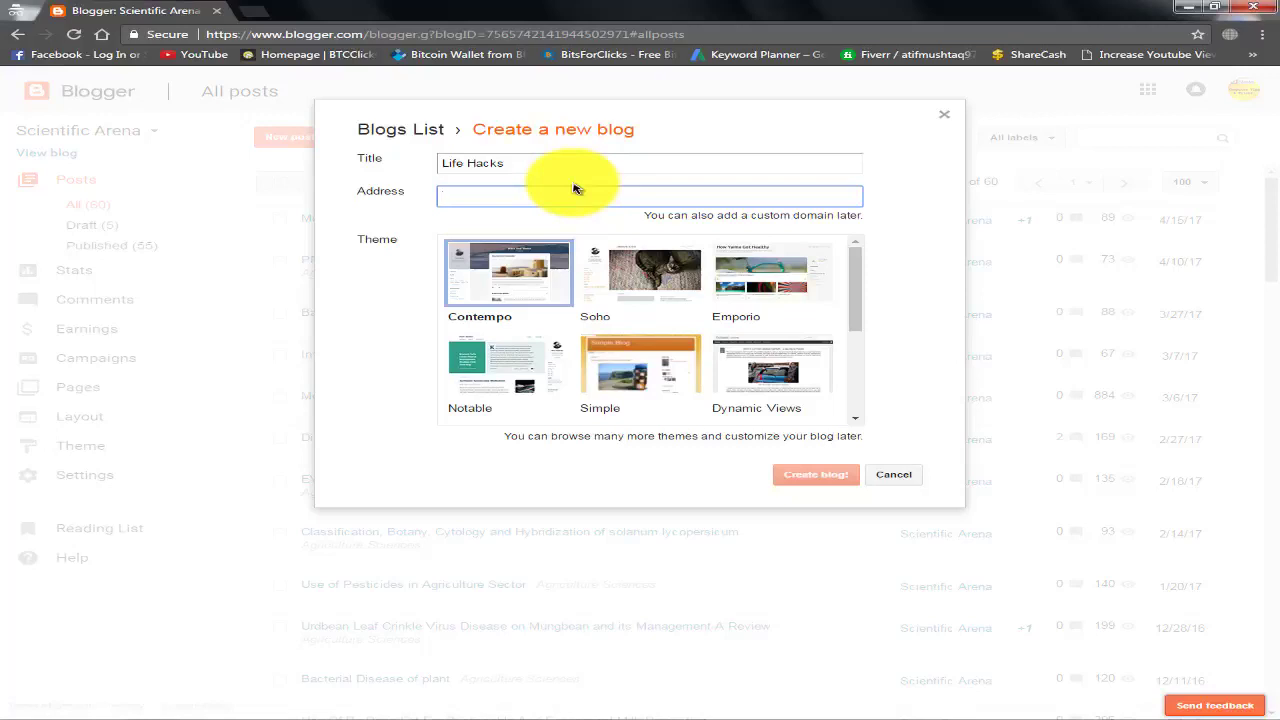
{"action": "type", "text": "f.blogspot.com"}
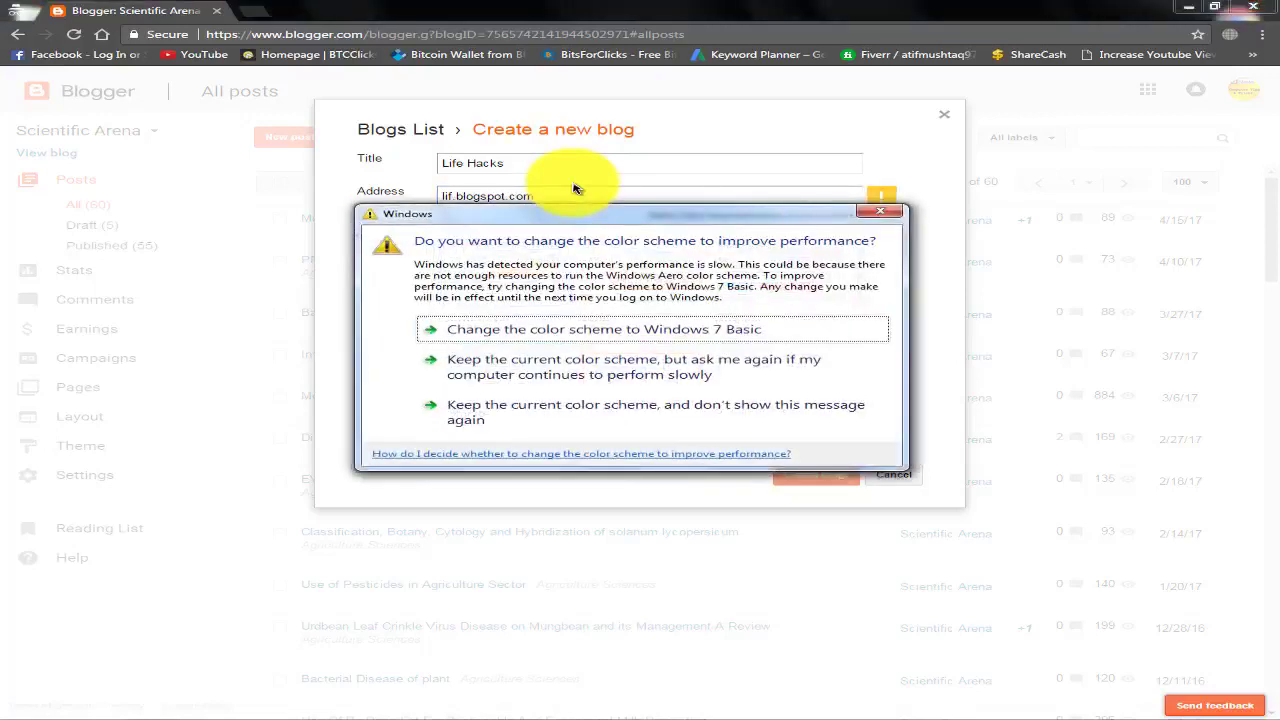
{"action": "left_click", "coordinate": [880, 211]}
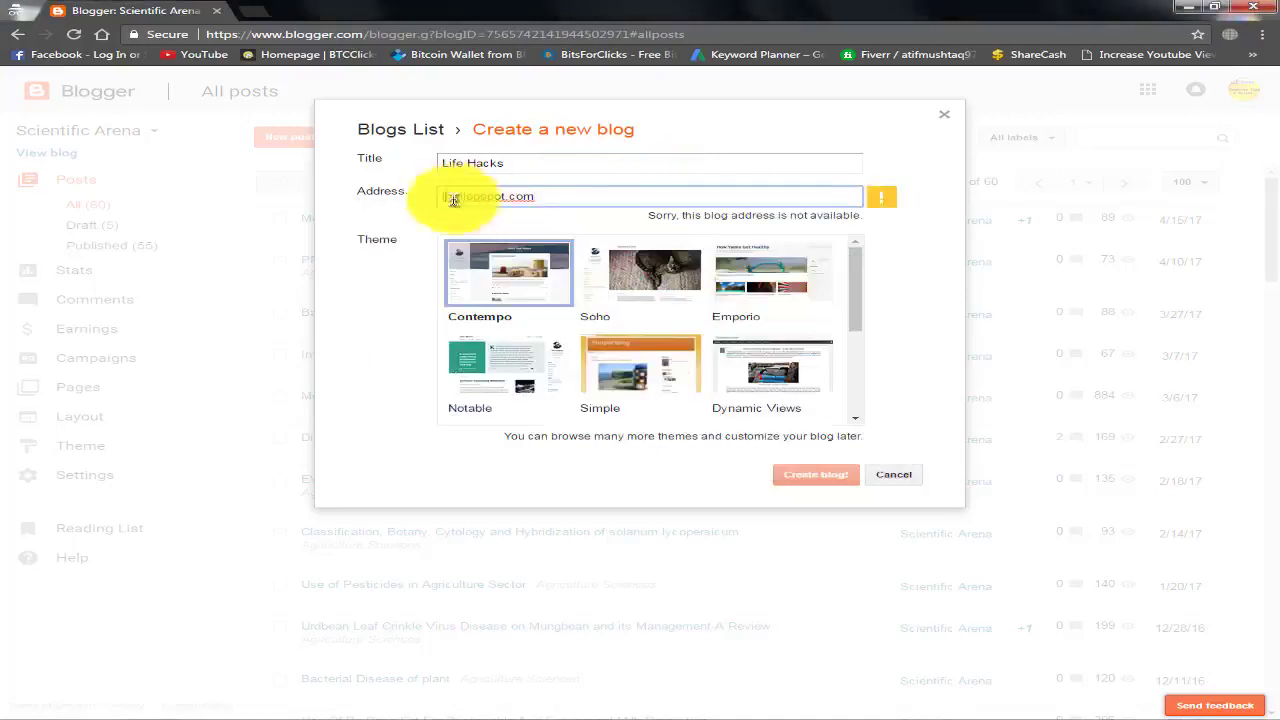
{"action": "left_click", "coordinate": [453, 198]}
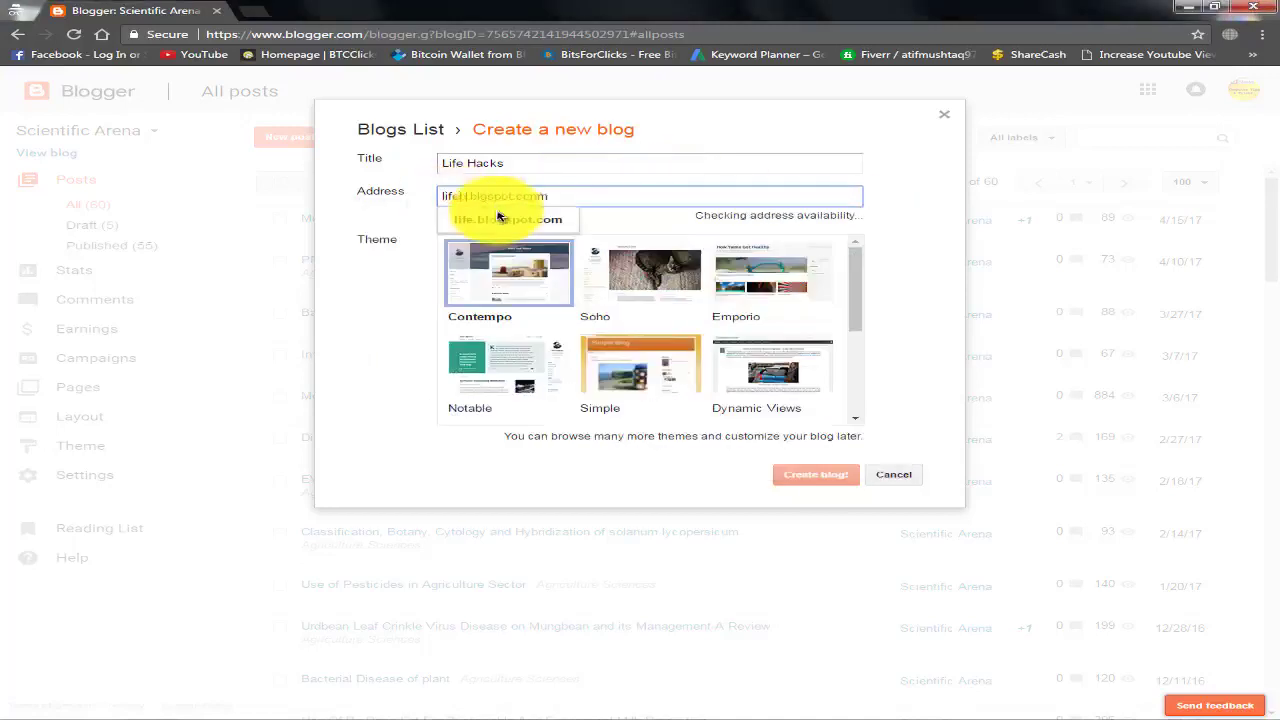
{"action": "left_click", "coordinate": [508, 220]}
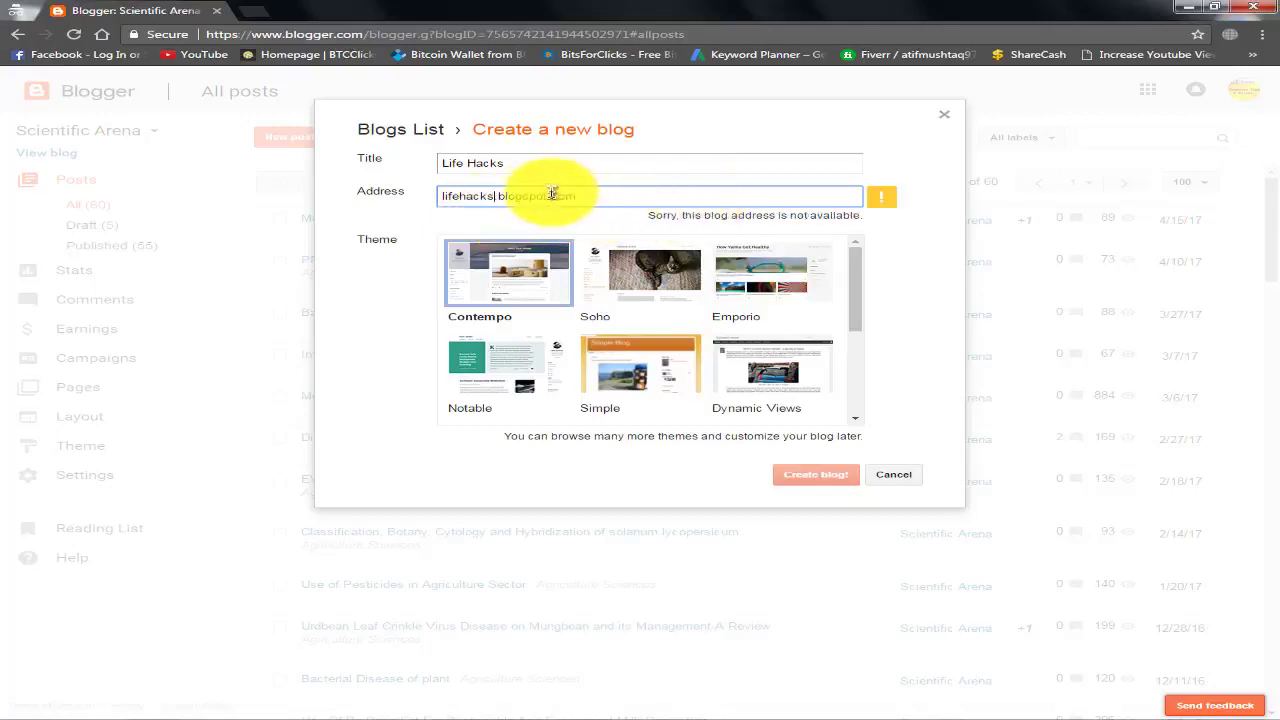
{"action": "type", "text": "132.blogspot.com"}
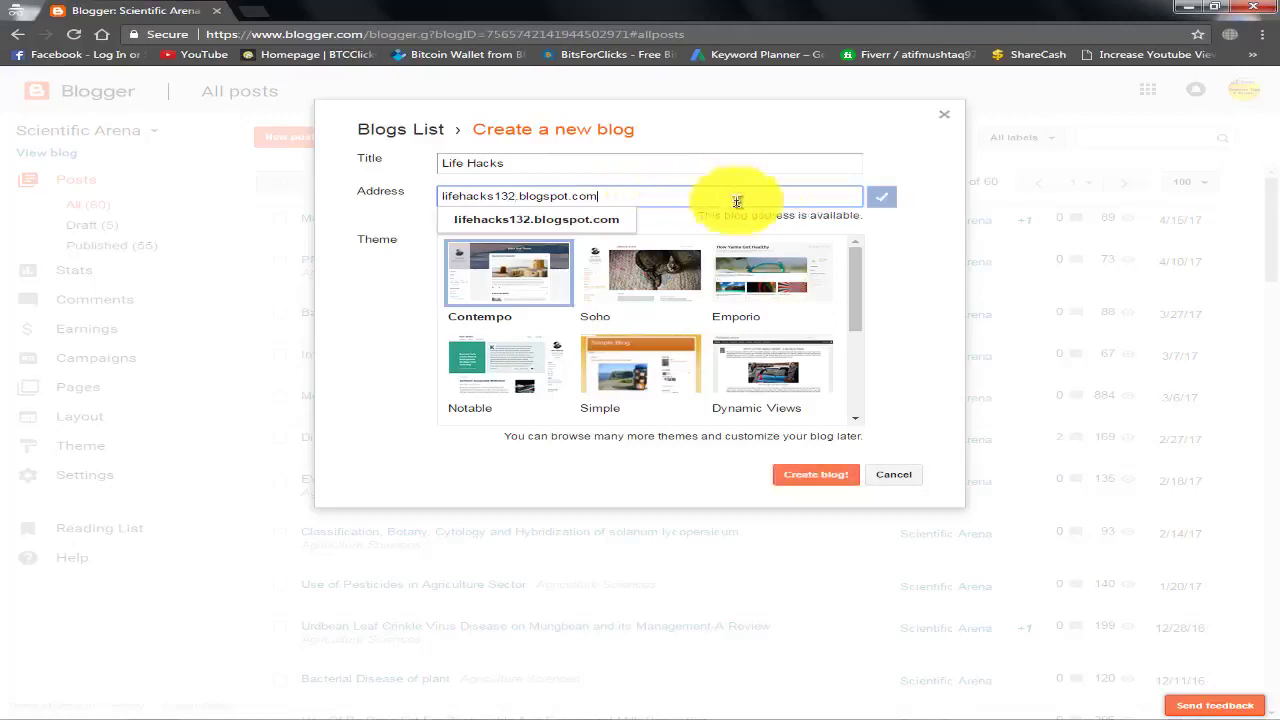
{"action": "left_click_drag", "start_coordinate": [704, 215], "coordinate": [878, 224]}
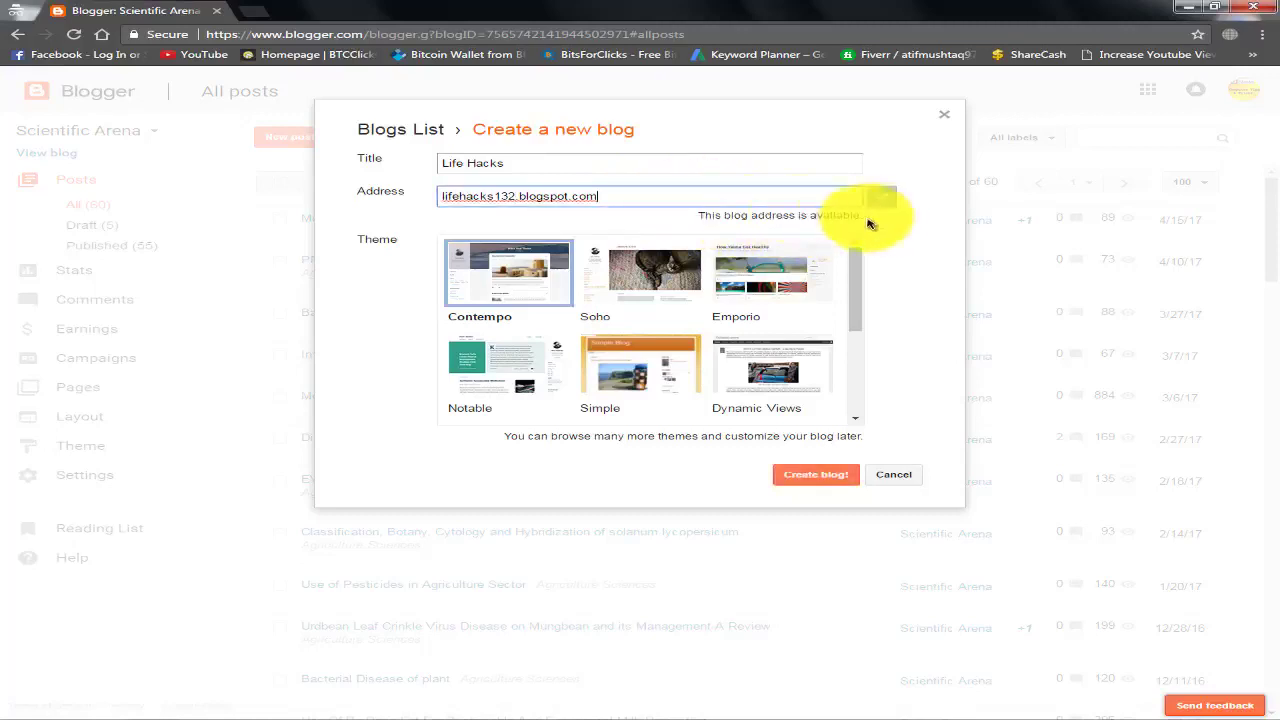
{"action": "left_click", "coordinate": [509, 194]}
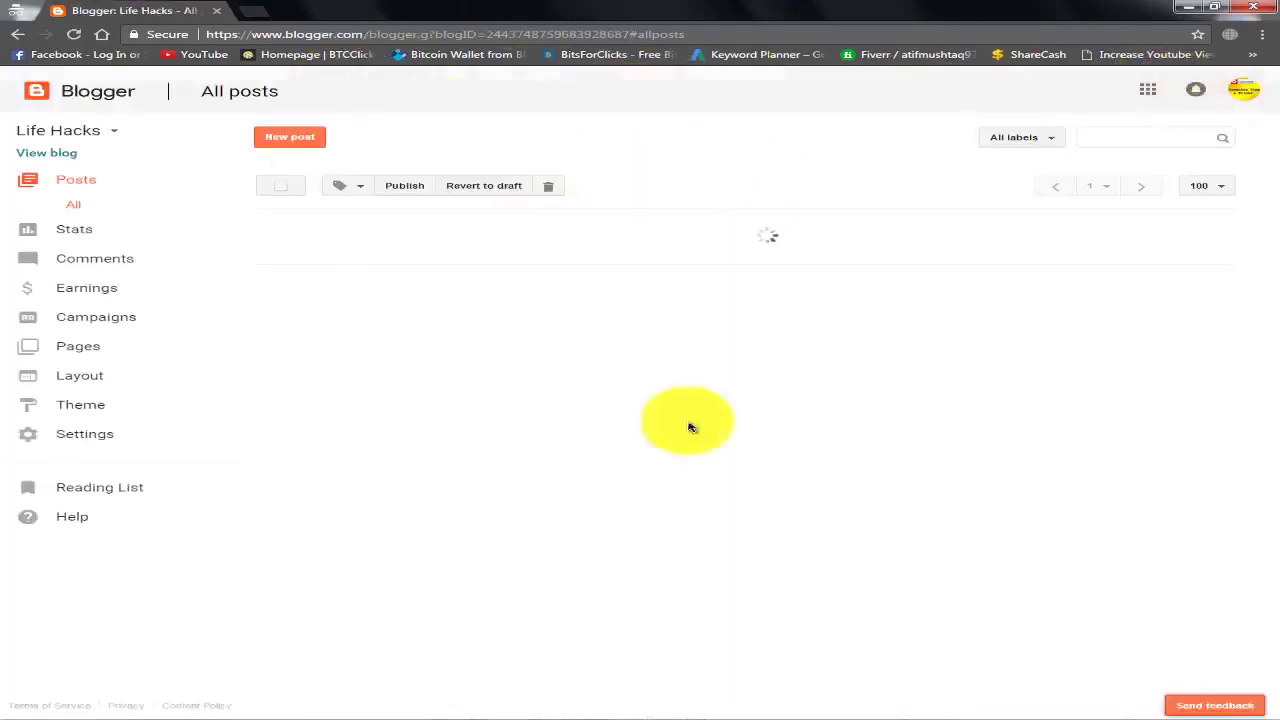
View the public page of the Life Hacks blog in its own tab.
{"action": "left_click", "coordinate": [40, 155]}
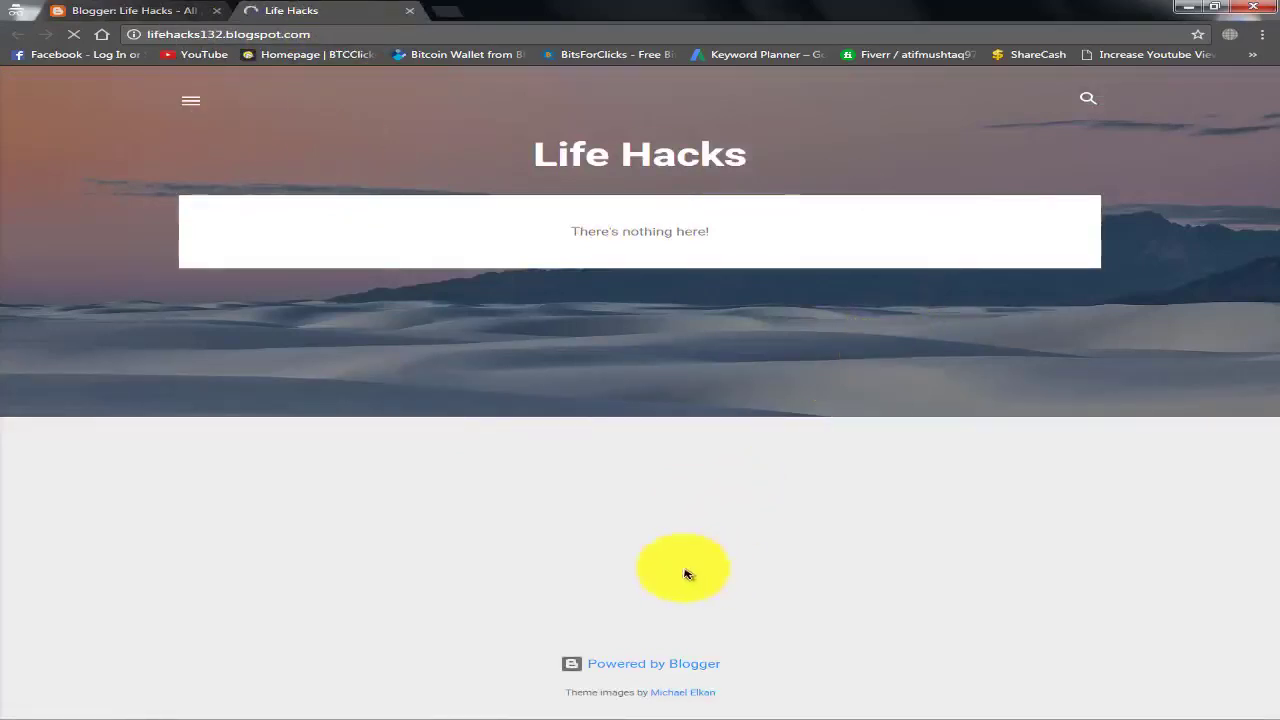
{"action": "left_click", "coordinate": [160, 14]}
{"action": "left_click", "coordinate": [288, 12]}
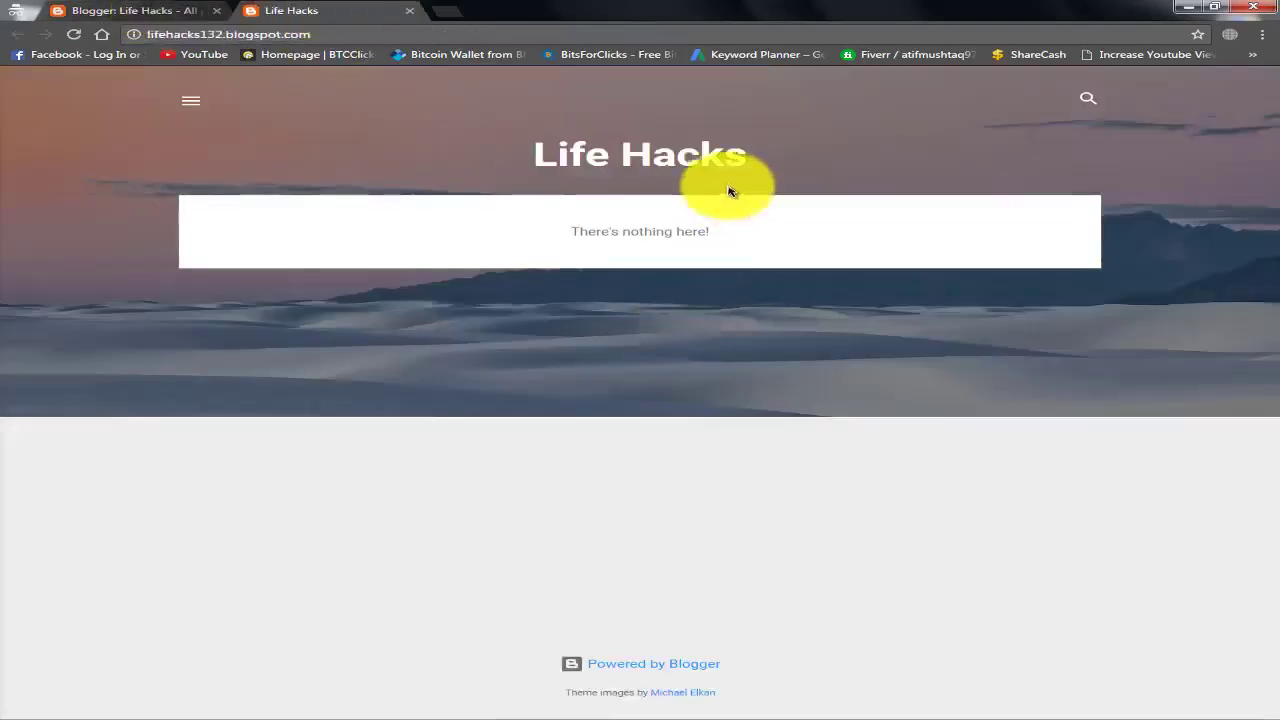
Search the web for "blogger templates" in a new tab and open the gooyaabitemplates.com result in another tab.
{"action": "left_click", "coordinate": [450, 8]}
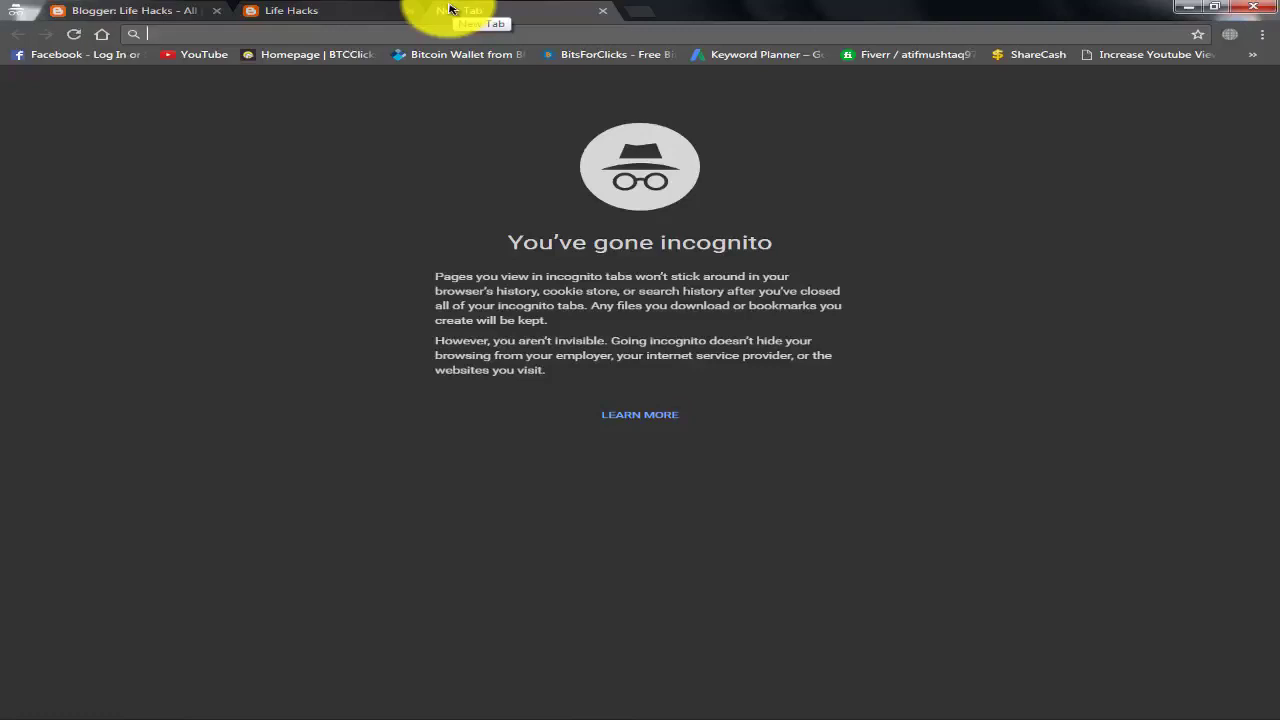
{"action": "type", "text": "blogger t"}
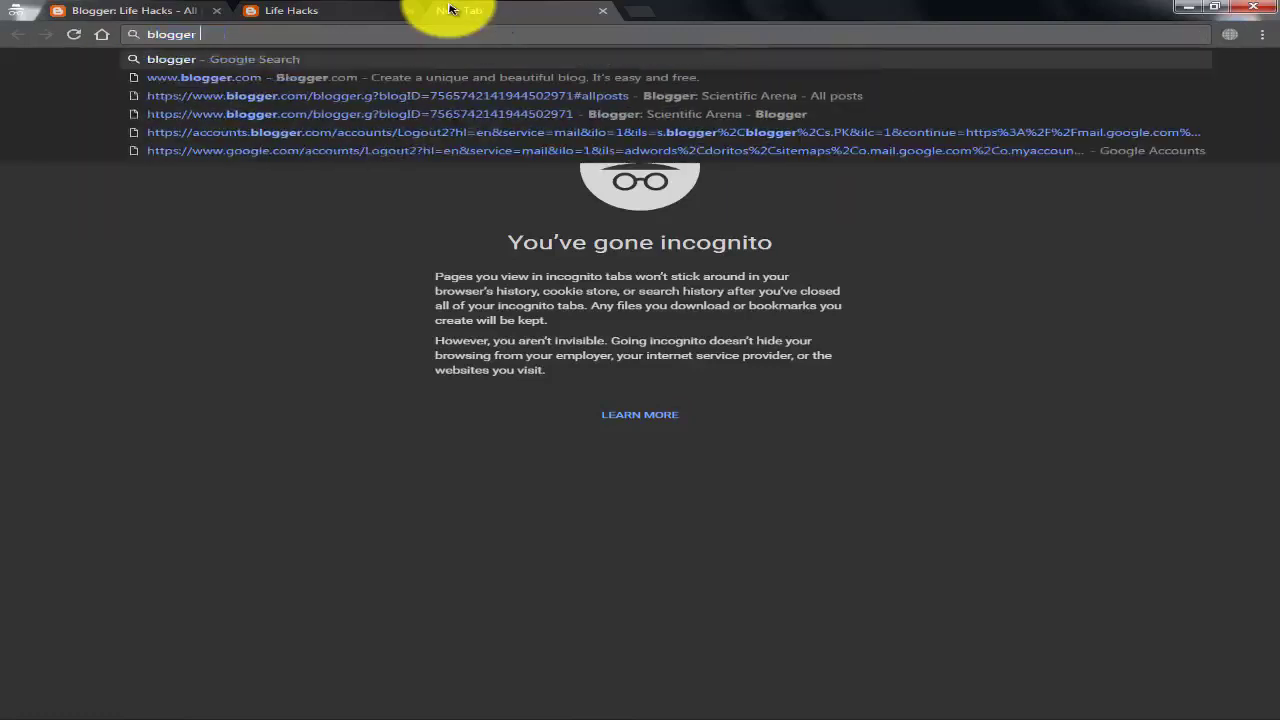
{"action": "type", "text": "emplates"}
{"action": "key", "text": "Return"}
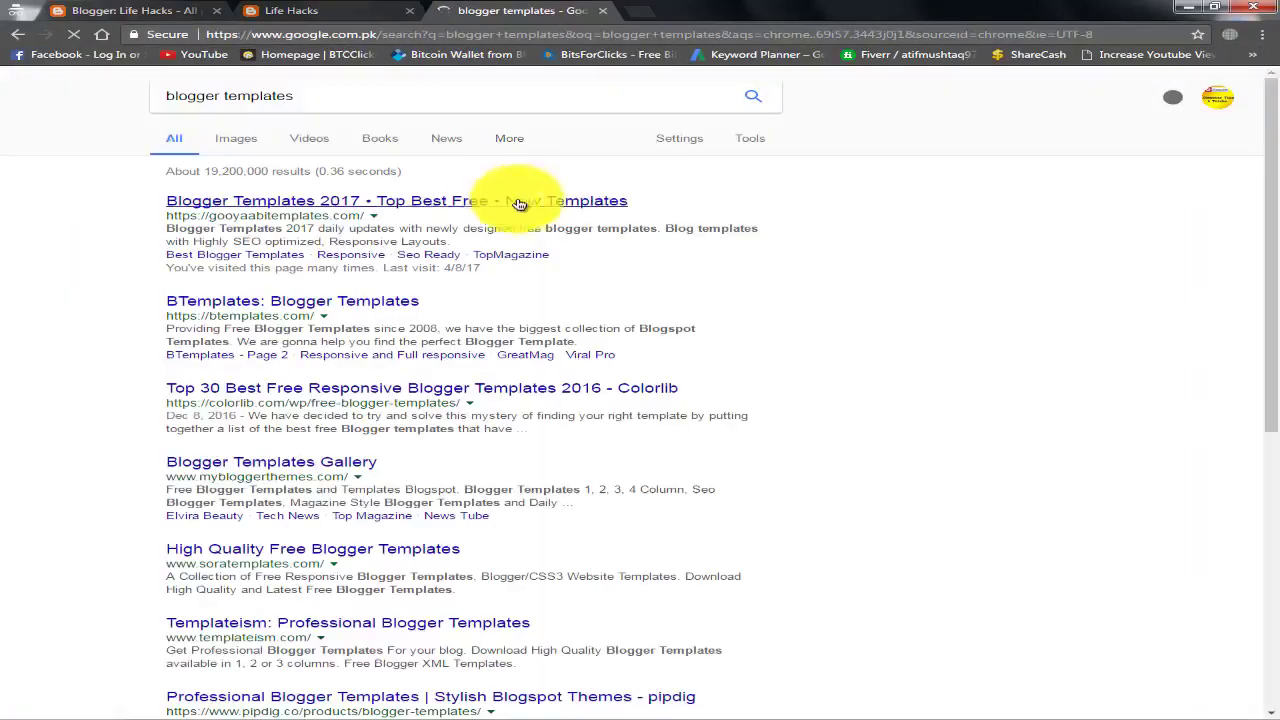
{"action": "right_click", "coordinate": [350, 205]}
{"action": "left_click", "coordinate": [385, 209]}
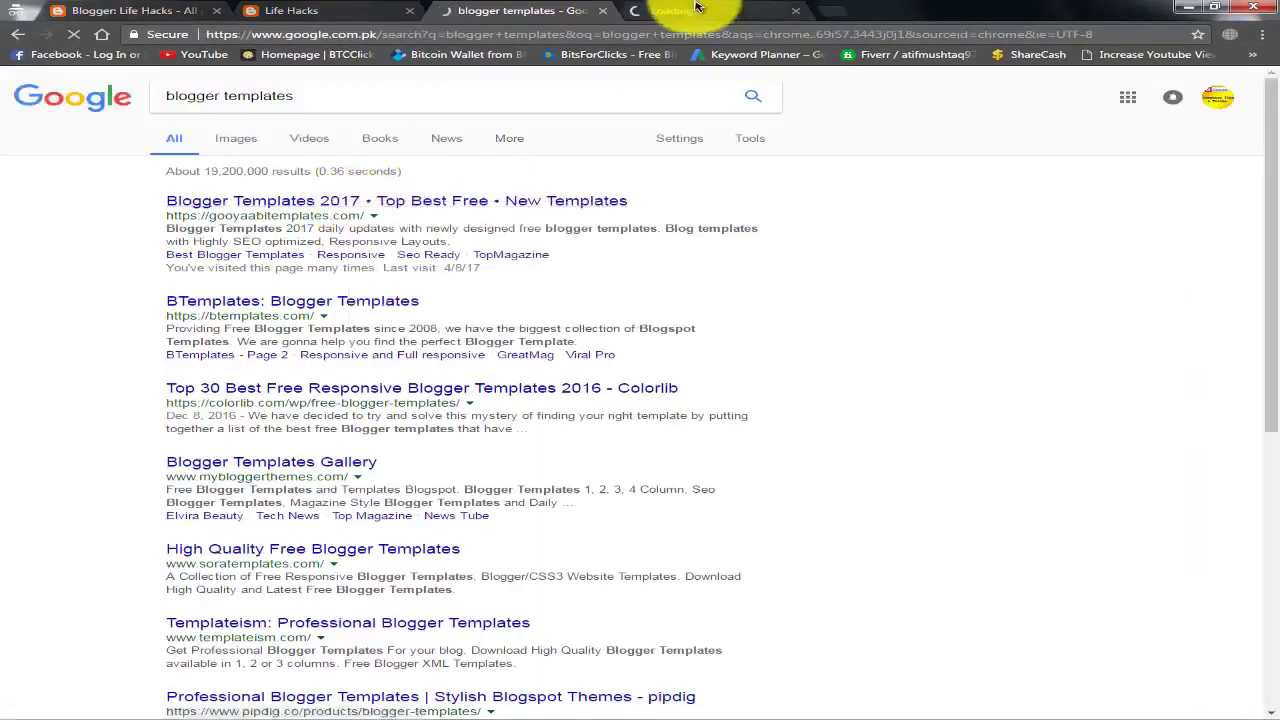
{"action": "left_click", "coordinate": [697, 8]}
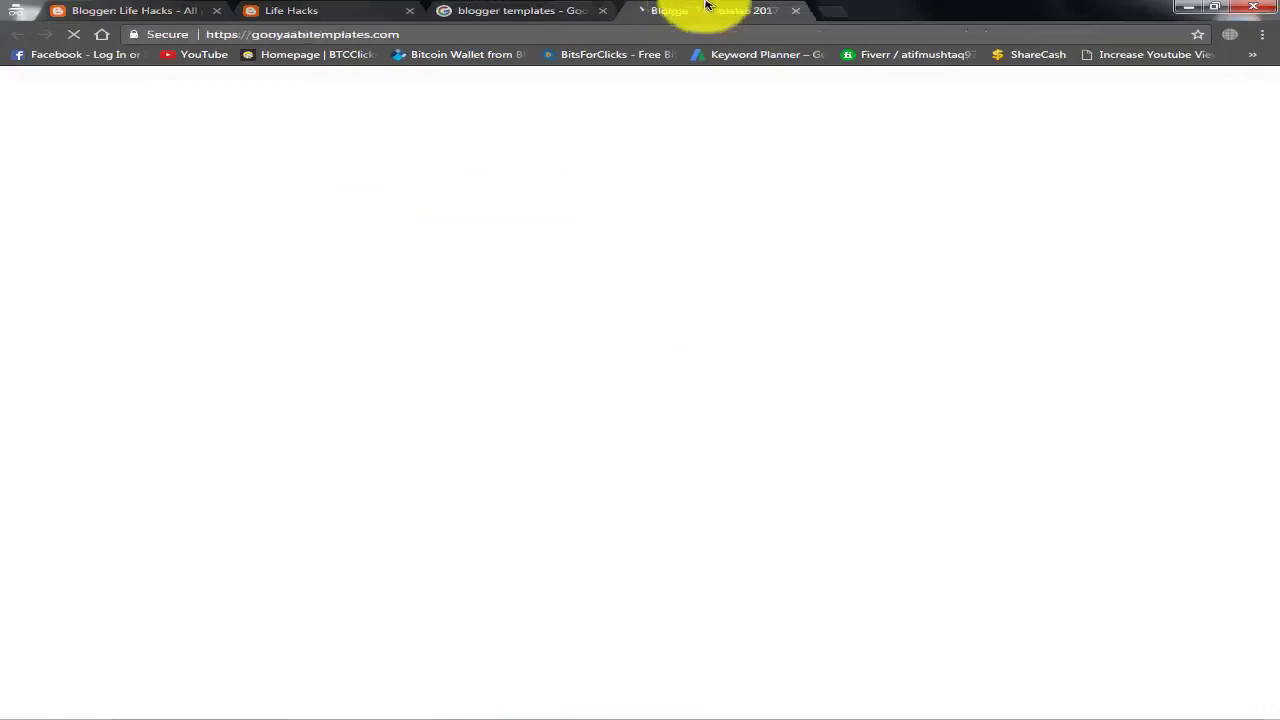
Switch to Windows Explorer and locate the Tech News Free Version template folder in Downloads.
{"action": "left_click", "coordinate": [1183, 6]}
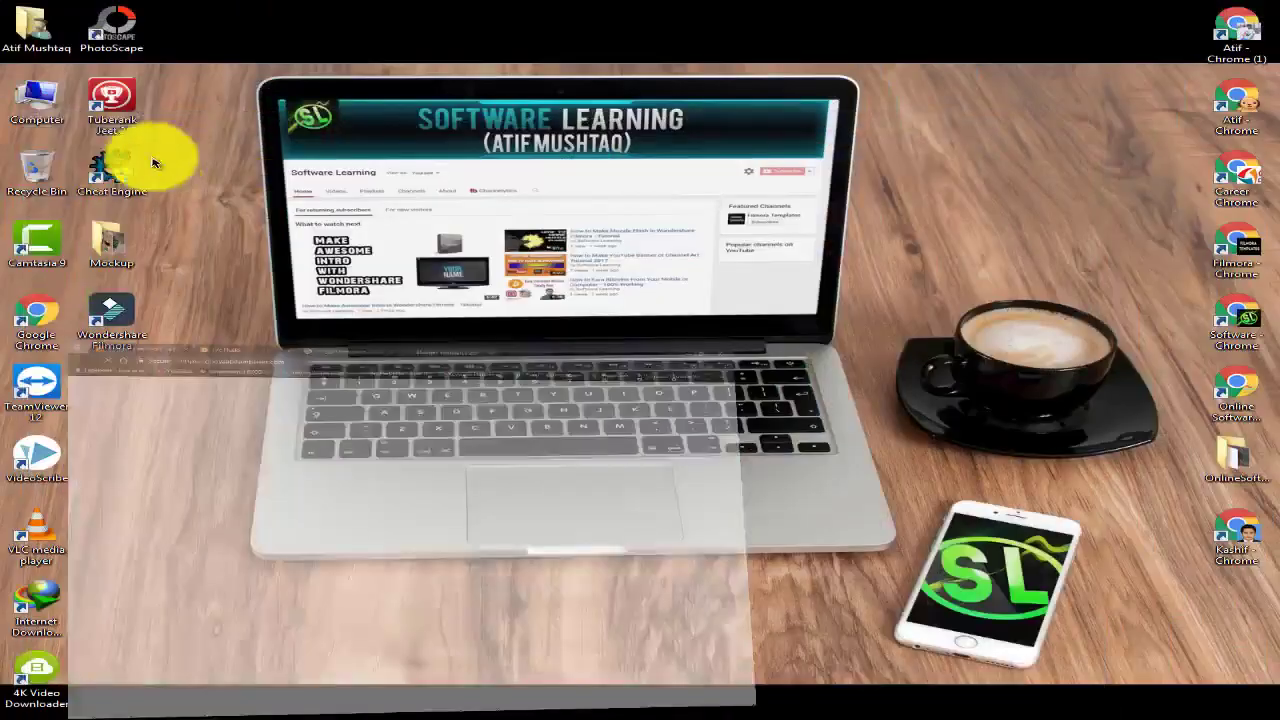
{"action": "double_click", "coordinate": [27, 117]}
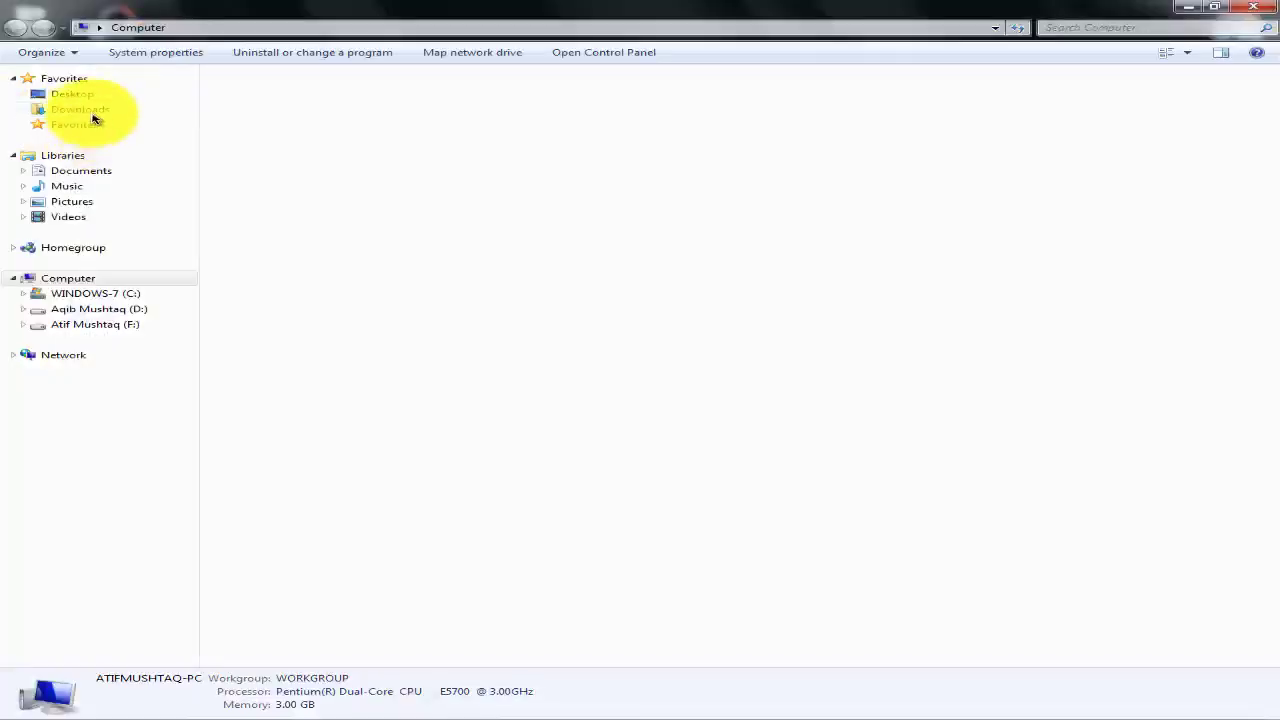
{"action": "left_click", "coordinate": [93, 112]}
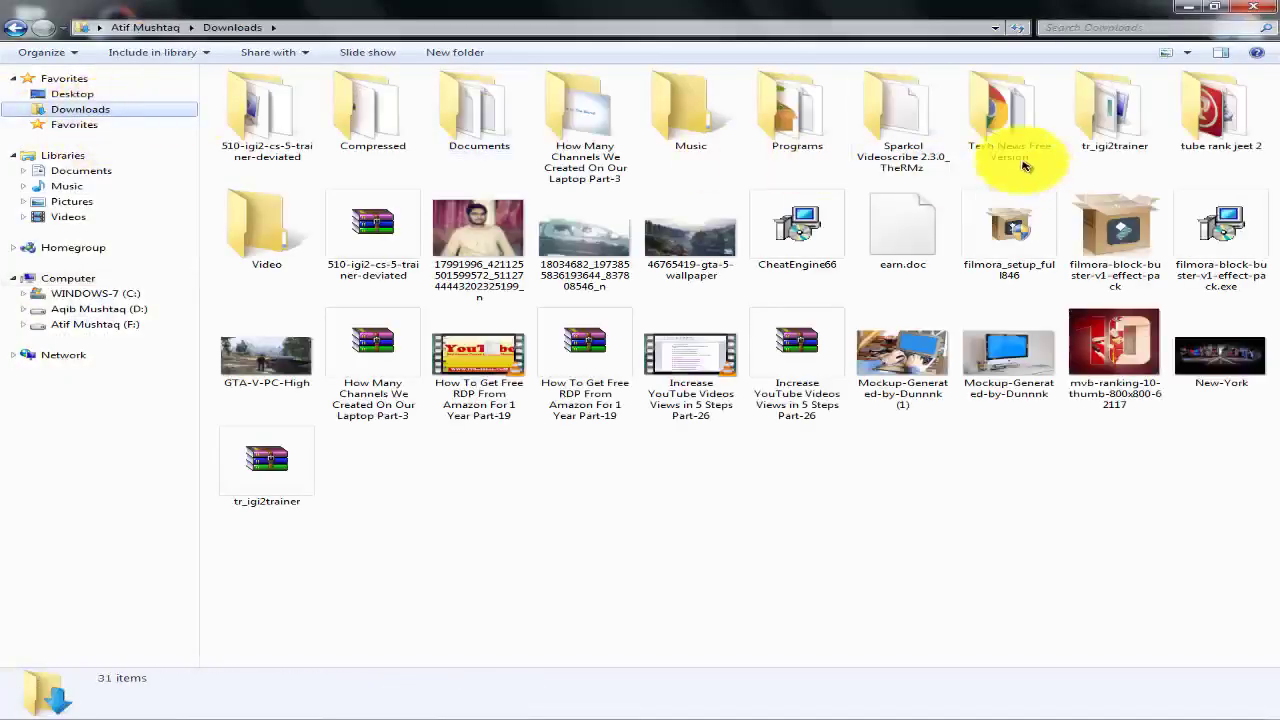
{"action": "left_click", "coordinate": [1000, 128]}
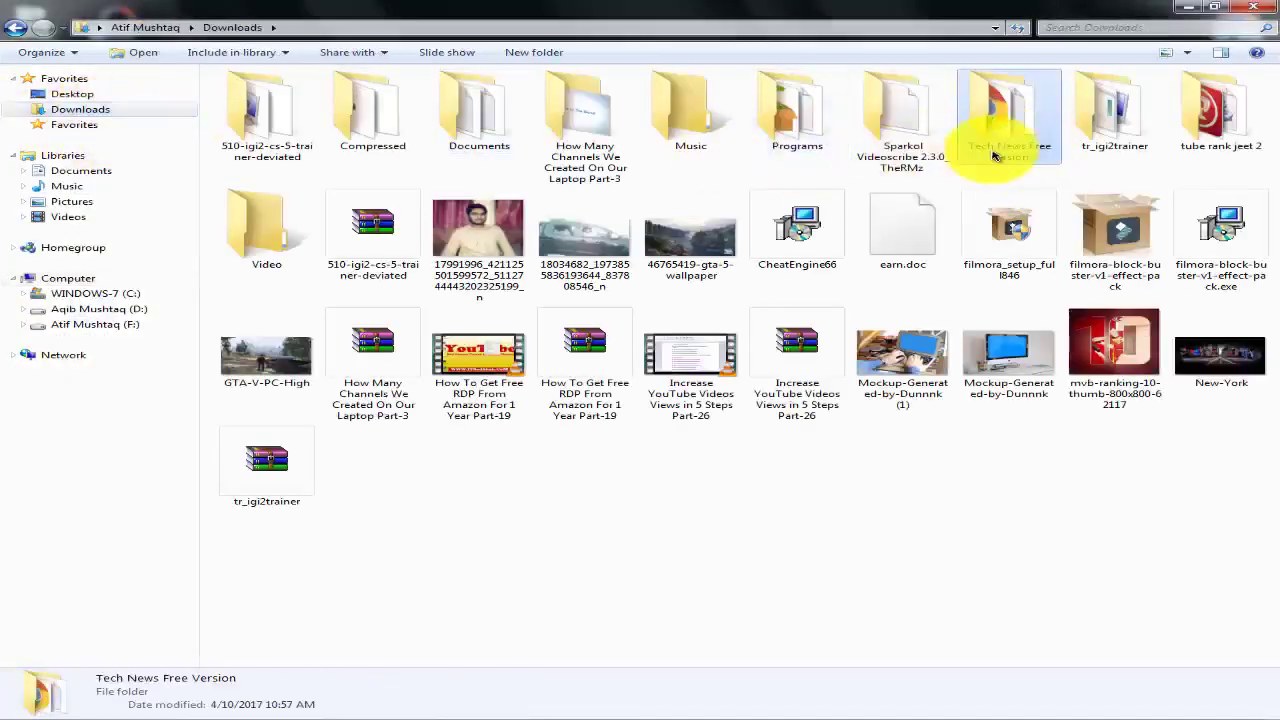
{"action": "left_click", "coordinate": [1188, 10]}
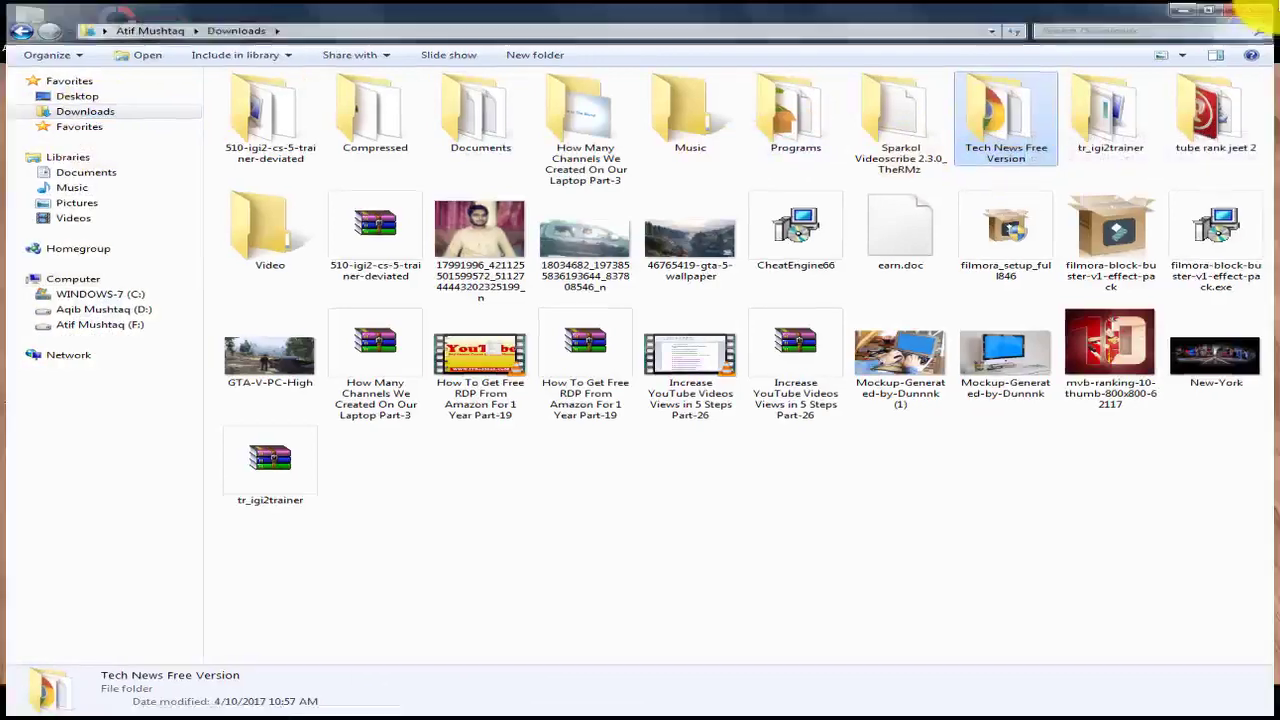
Switch back to the browser with the gooyaabitemplates.com gallery and open the Minima Colored 3 Mag template page.
{"action": "left_click", "coordinate": [460, 713]}
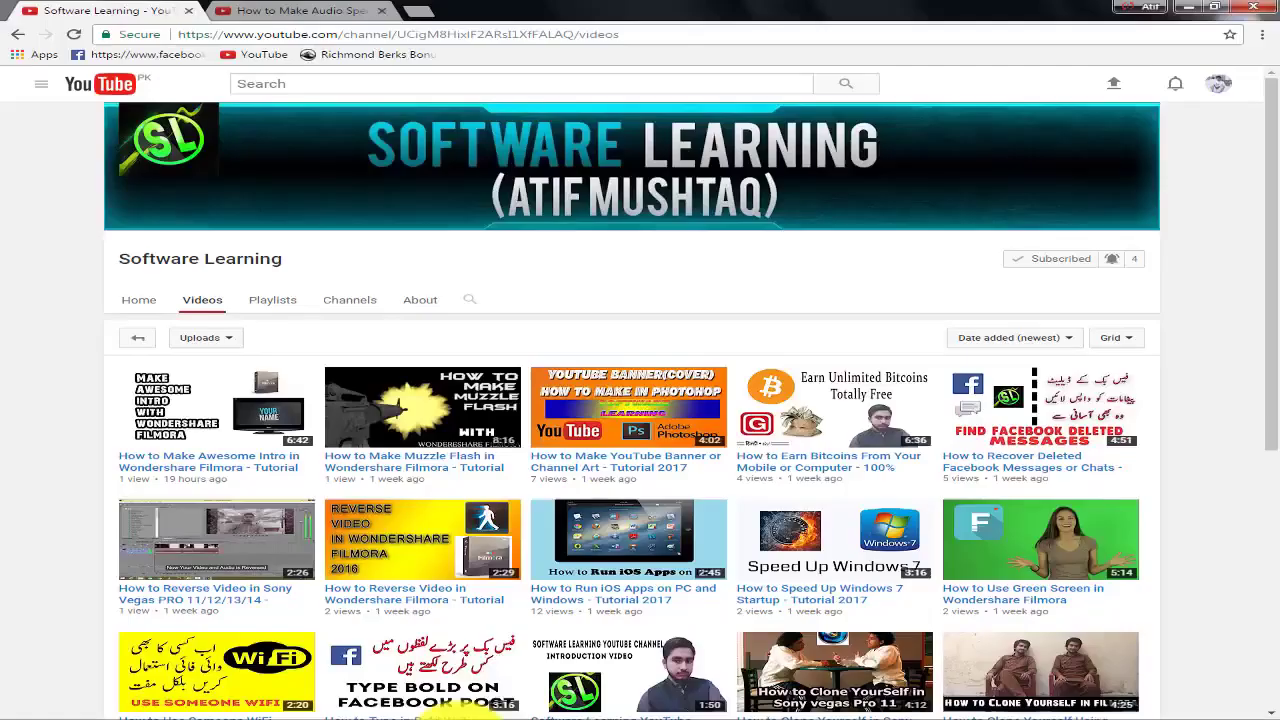
{"action": "left_click", "coordinate": [445, 712]}
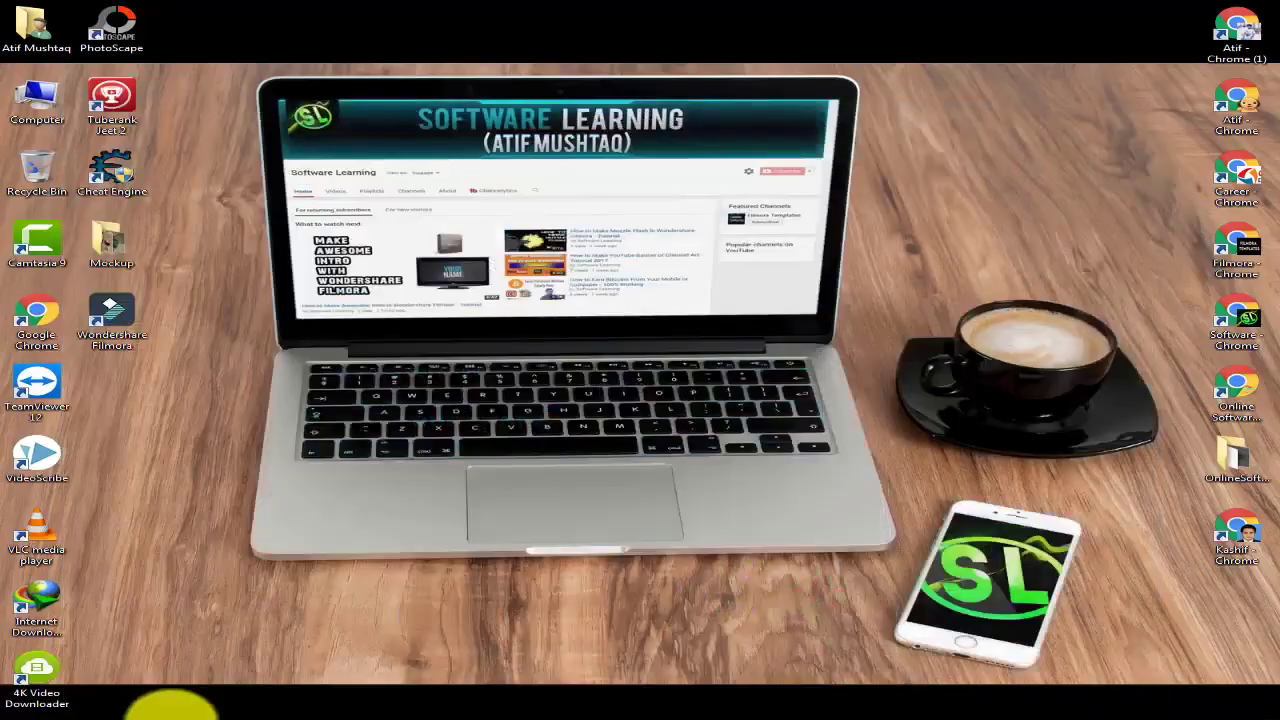
{"action": "left_click", "coordinate": [170, 708]}
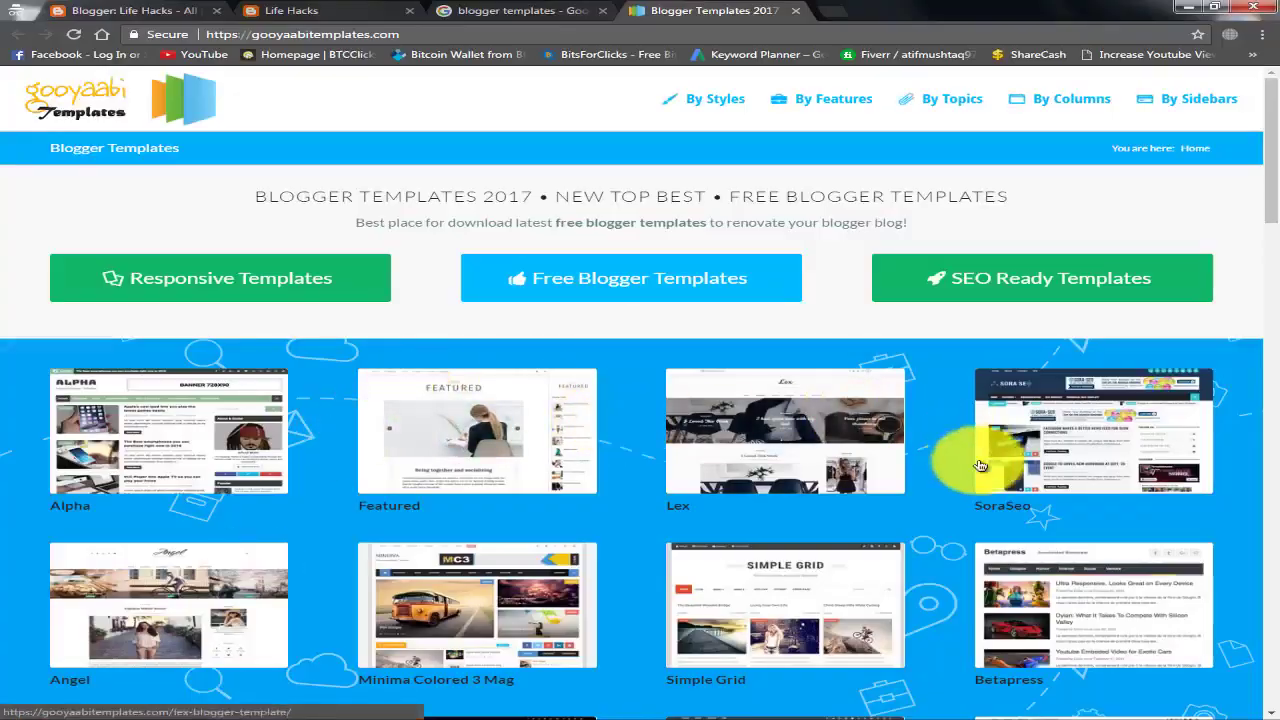
{"action": "scroll", "coordinate": [357, 504], "scroll_direction": "down", "scroll_amount": 1}
{"action": "scroll", "coordinate": [357, 504], "scroll_direction": "down", "scroll_amount": 1}
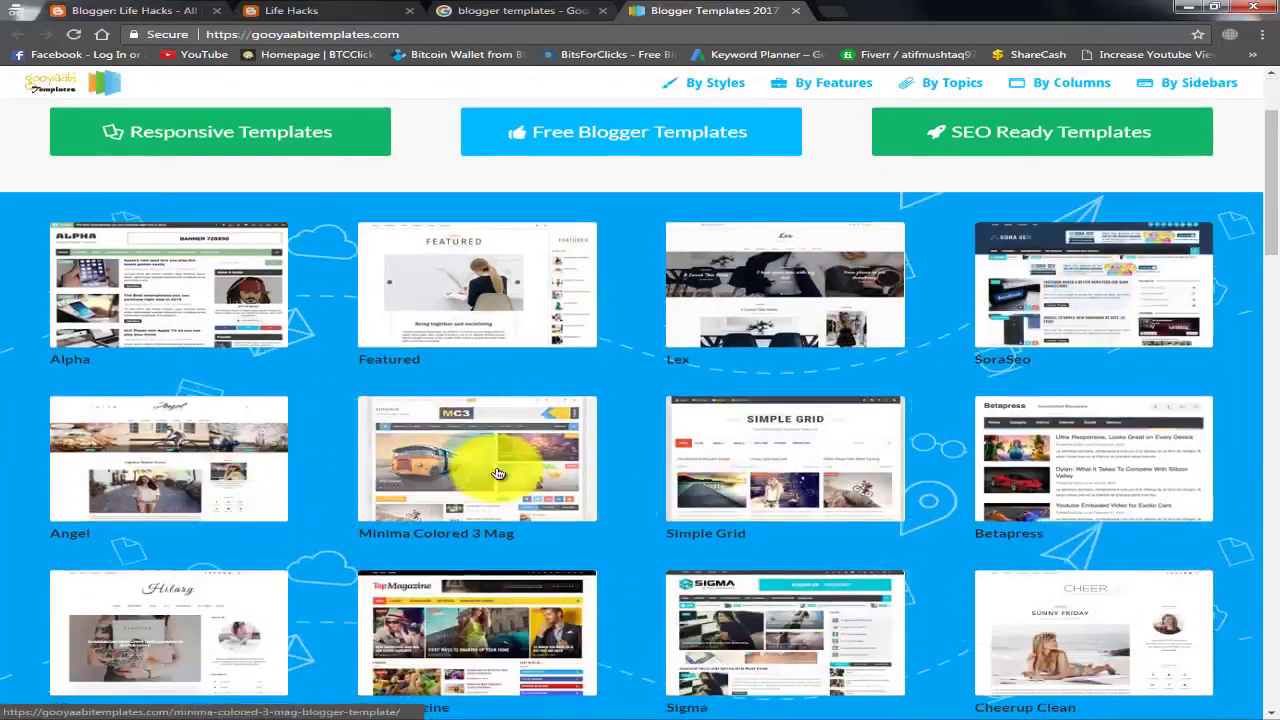
{"action": "left_click", "coordinate": [498, 473]}
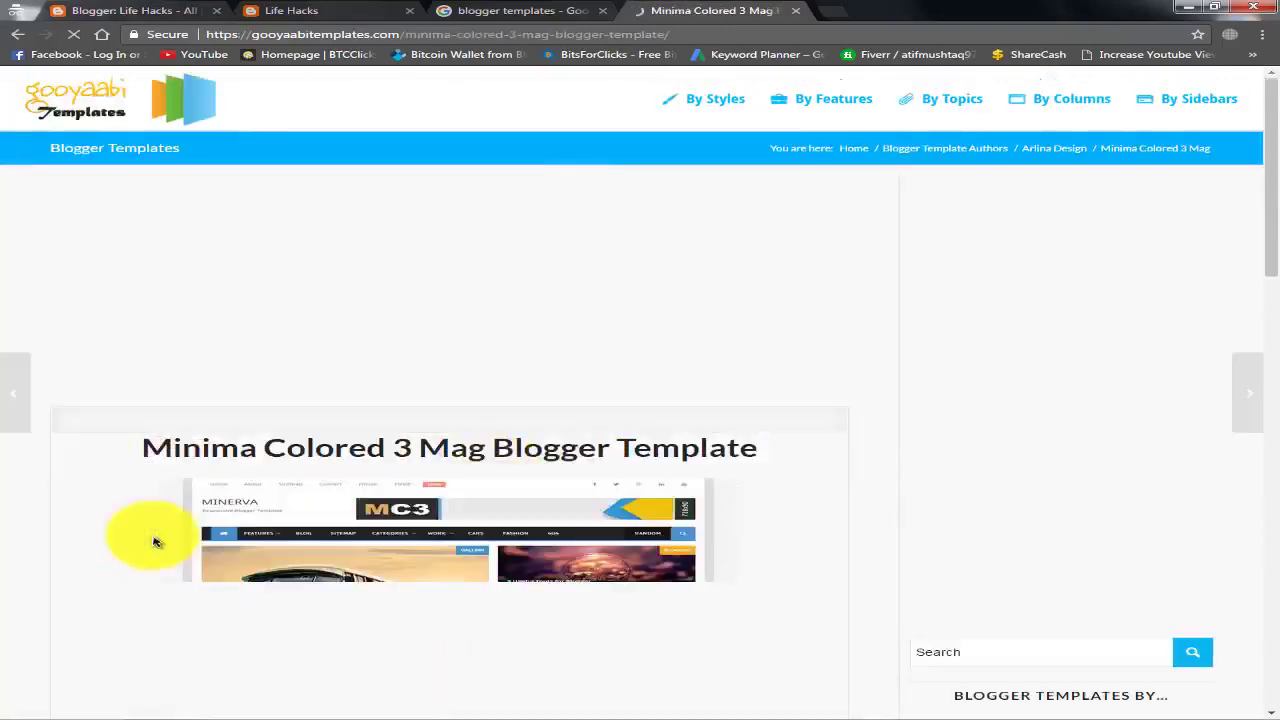
Open the live preview of the Minima Colored 3 Mag template in a new tab and bring it into view.
{"action": "scroll", "coordinate": [170, 530], "scroll_direction": "down", "scroll_amount": 2}
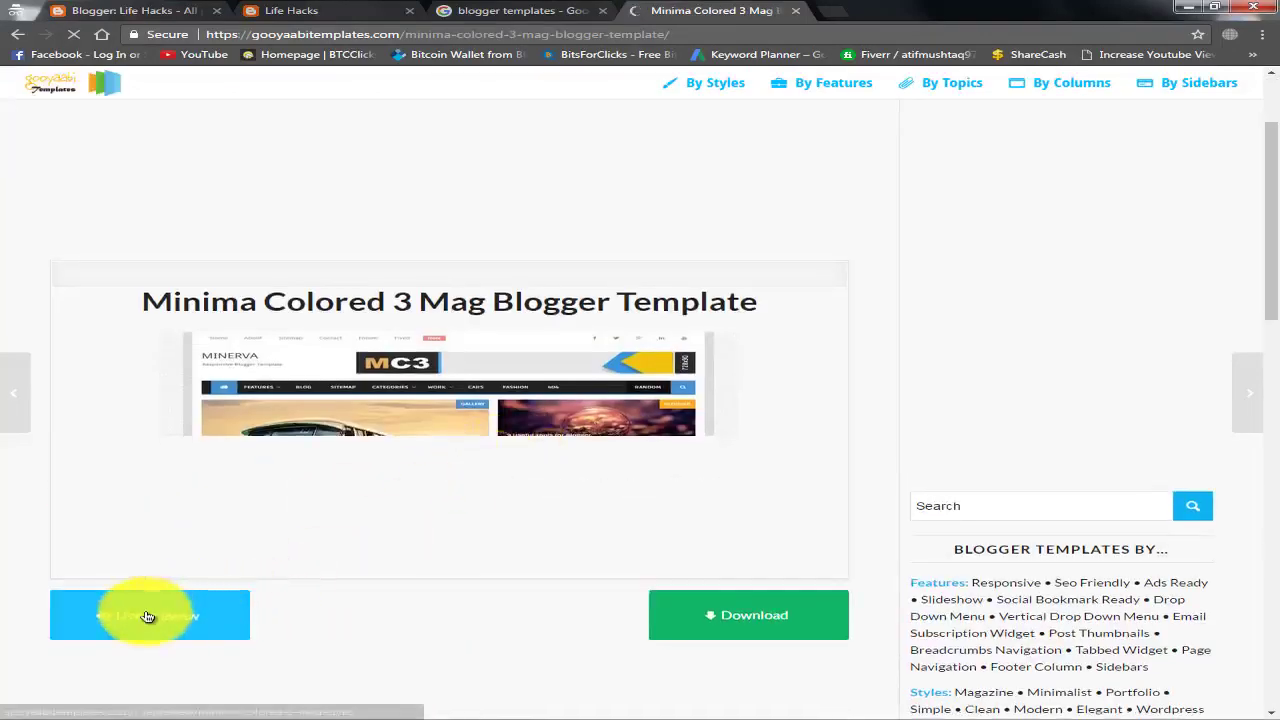
{"action": "right_click", "coordinate": [150, 488]}
{"action": "left_click", "coordinate": [222, 497]}
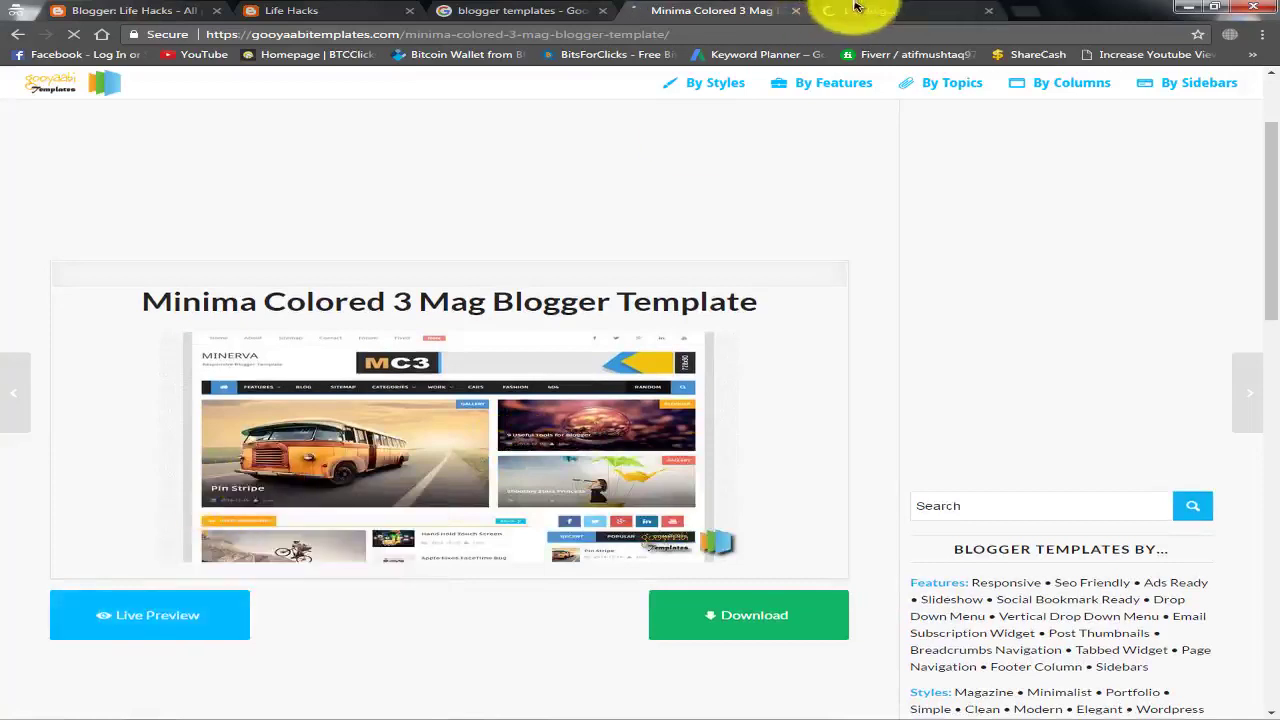
{"action": "left_click", "coordinate": [858, 9]}
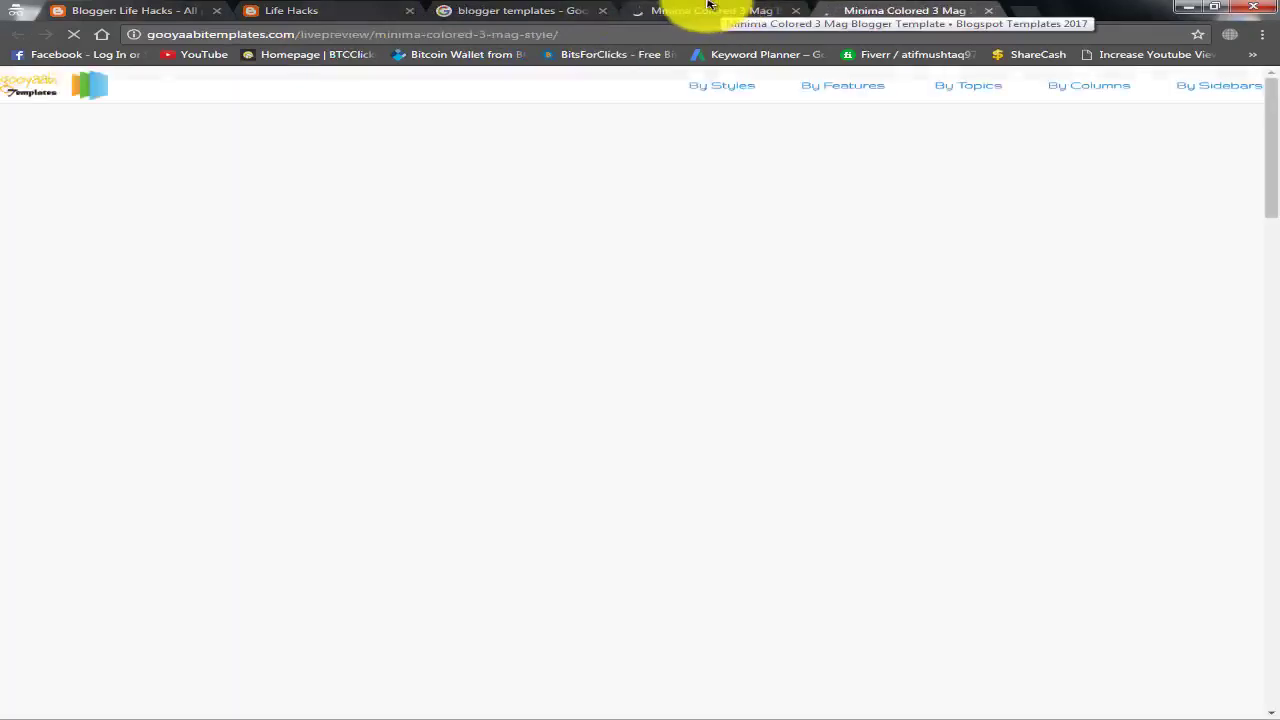
{"action": "left_click", "coordinate": [737, 8]}
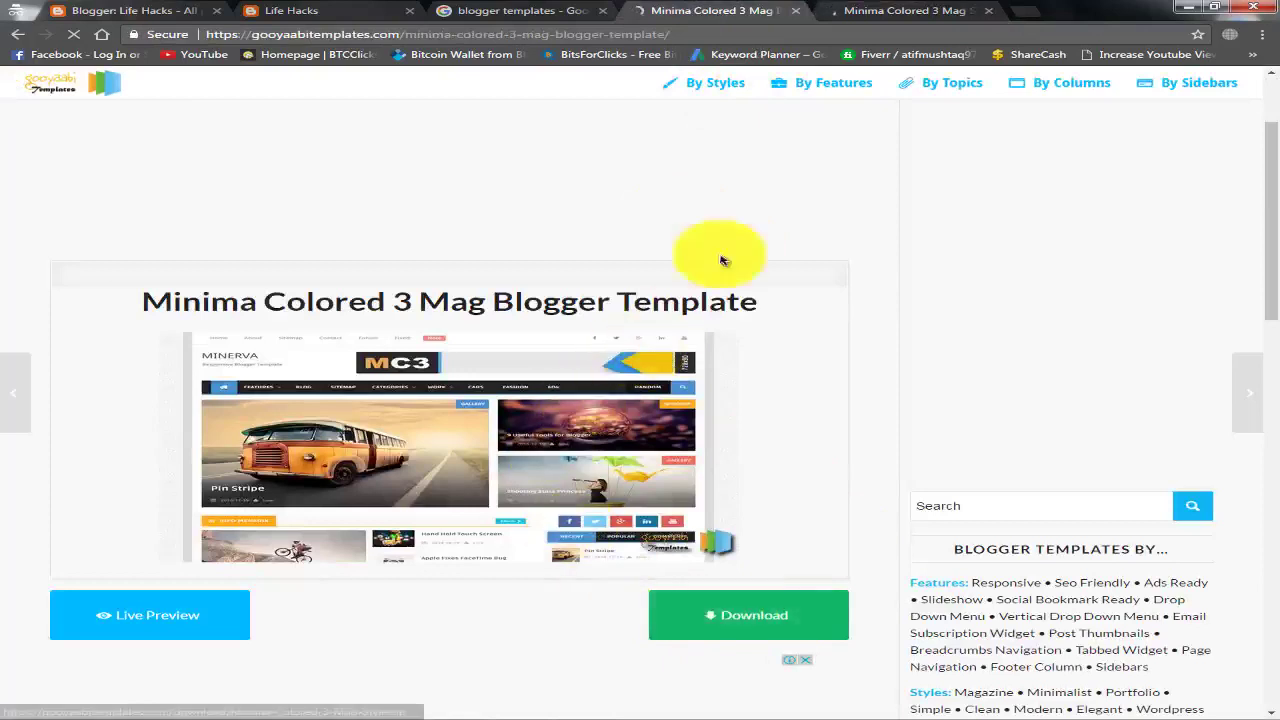
{"action": "left_click", "coordinate": [916, 8]}
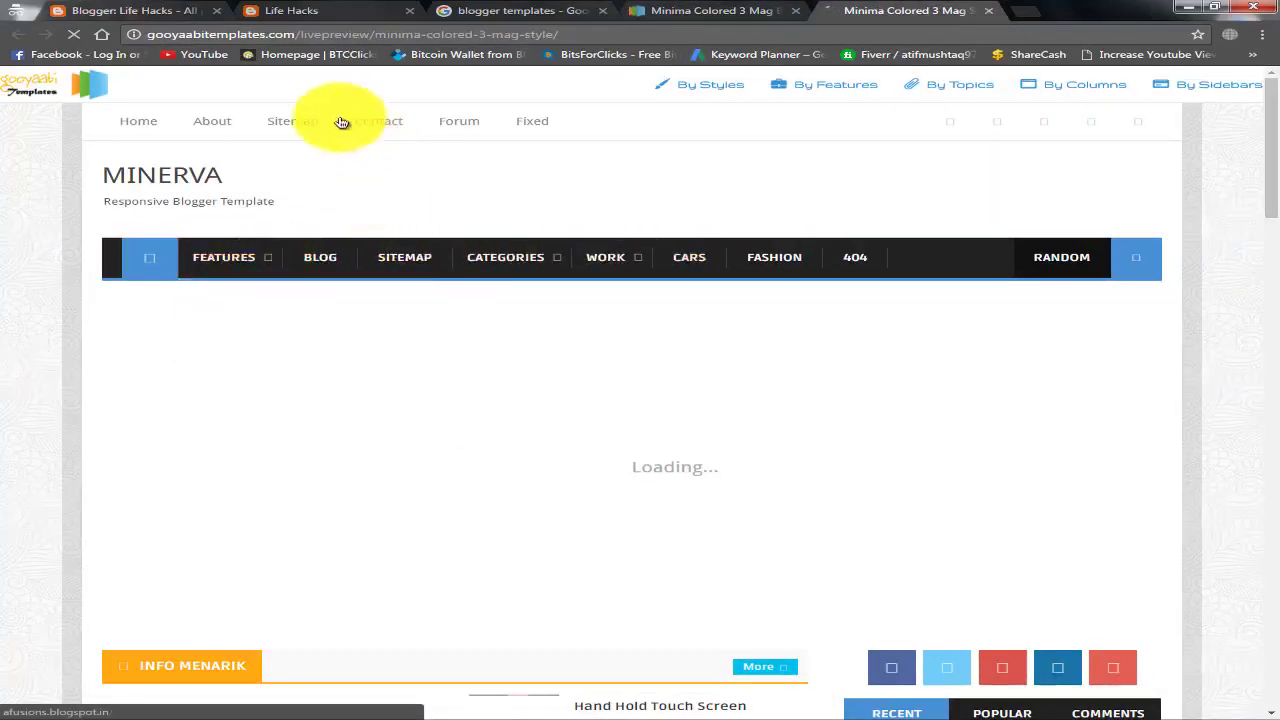
Examine the Minima Colored 3 Mag preview from its header down to the video section and back.
{"action": "scroll", "coordinate": [686, 486], "scroll_direction": "down", "scroll_amount": 9}
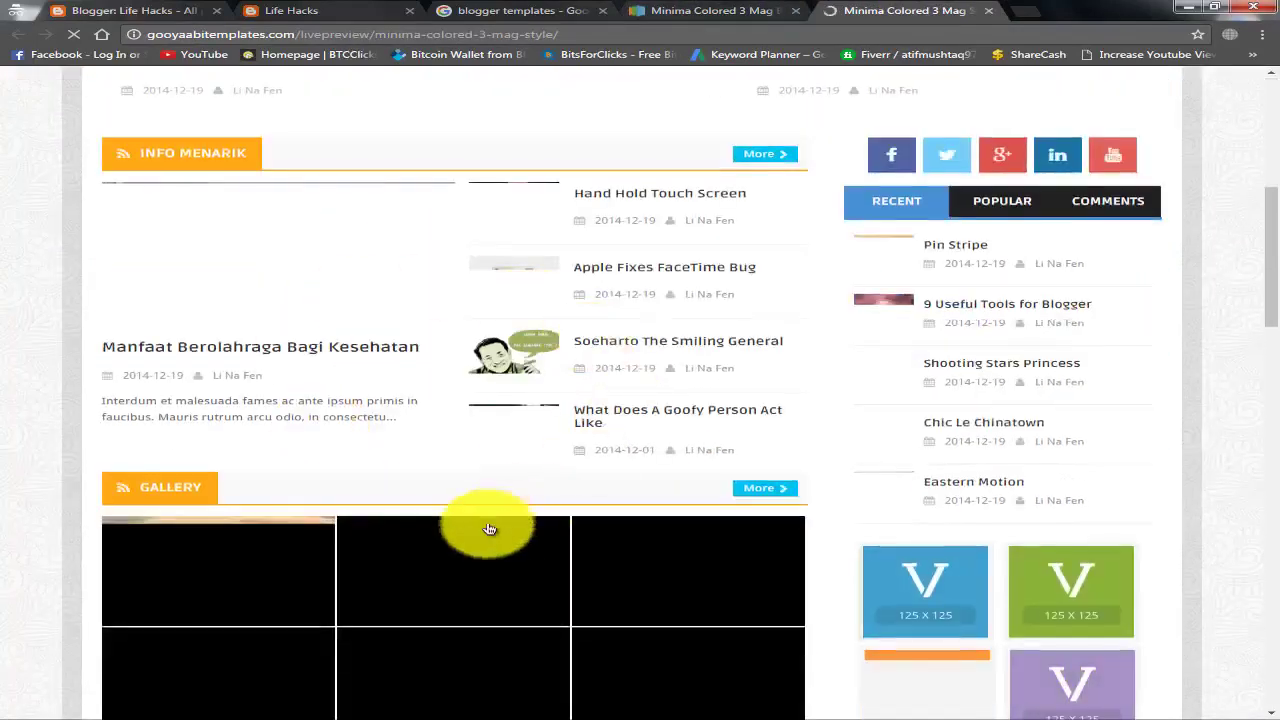
{"action": "scroll", "coordinate": [250, 500], "scroll_direction": "down", "scroll_amount": 12}
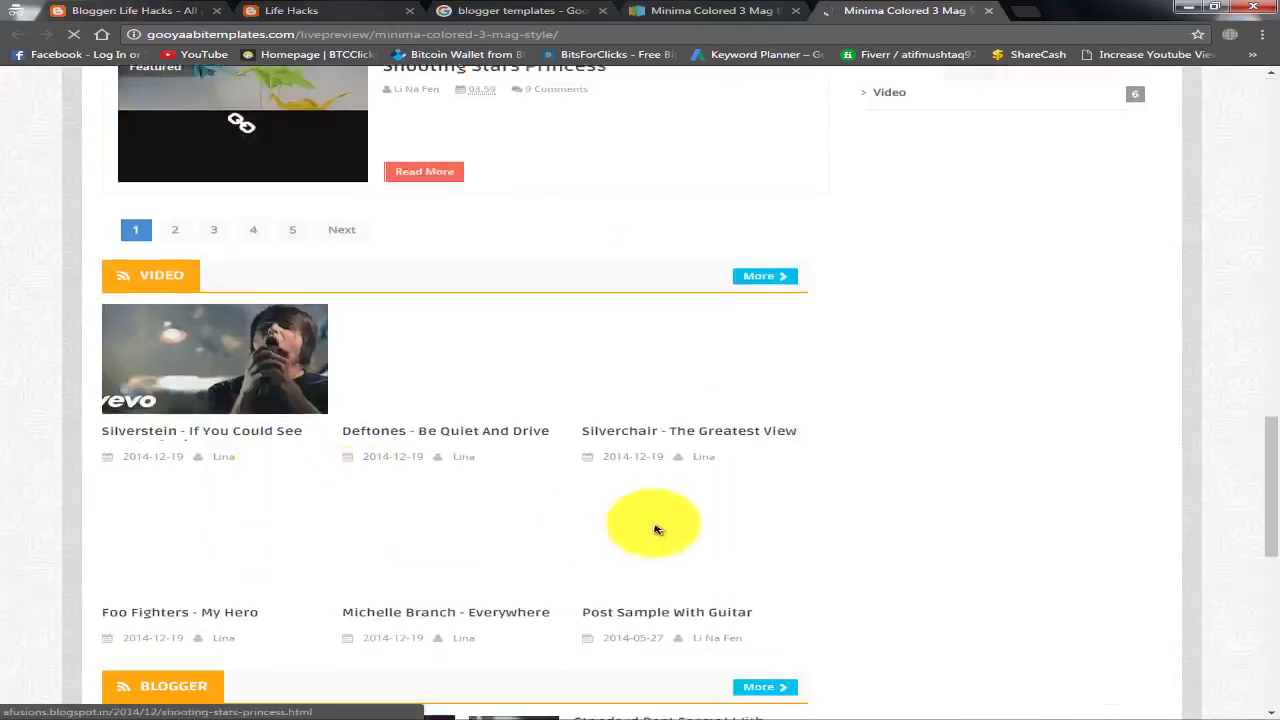
{"action": "scroll", "coordinate": [829, 557], "scroll_direction": "down", "scroll_amount": 1}
{"action": "scroll", "coordinate": [374, 503], "scroll_direction": "up", "scroll_amount": 10}
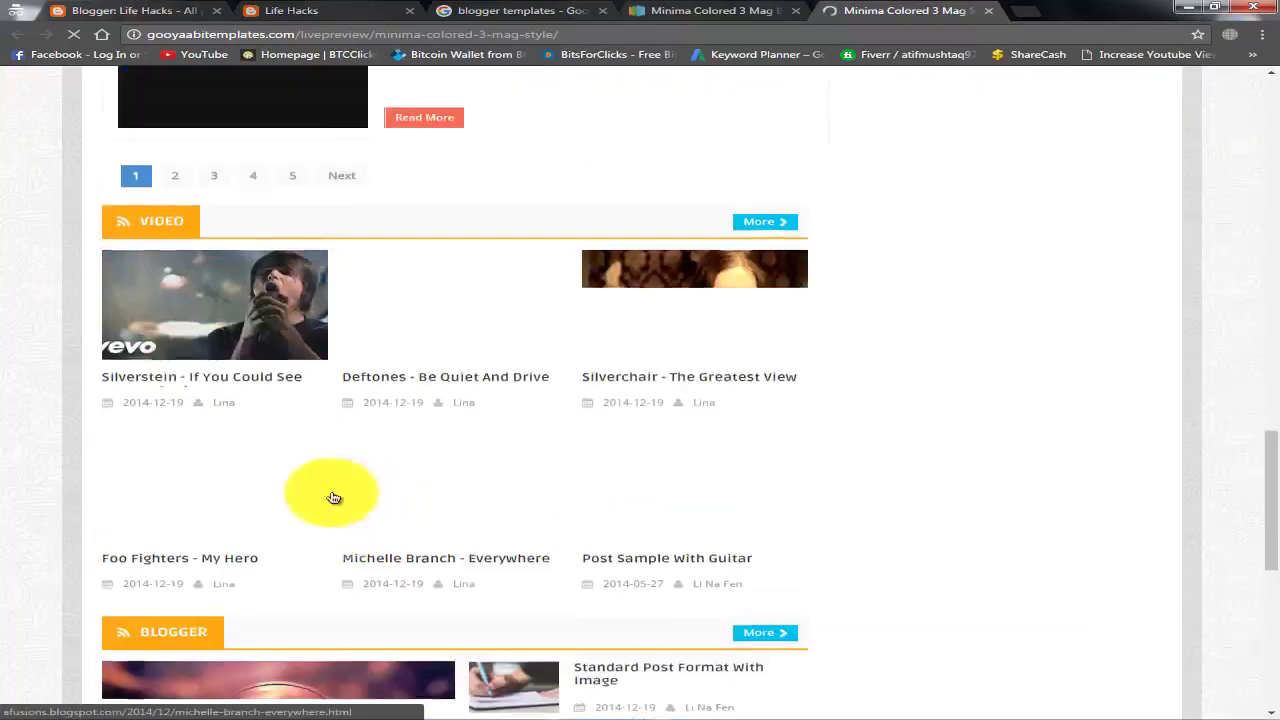
{"action": "scroll", "coordinate": [418, 452], "scroll_direction": "up", "scroll_amount": 10}
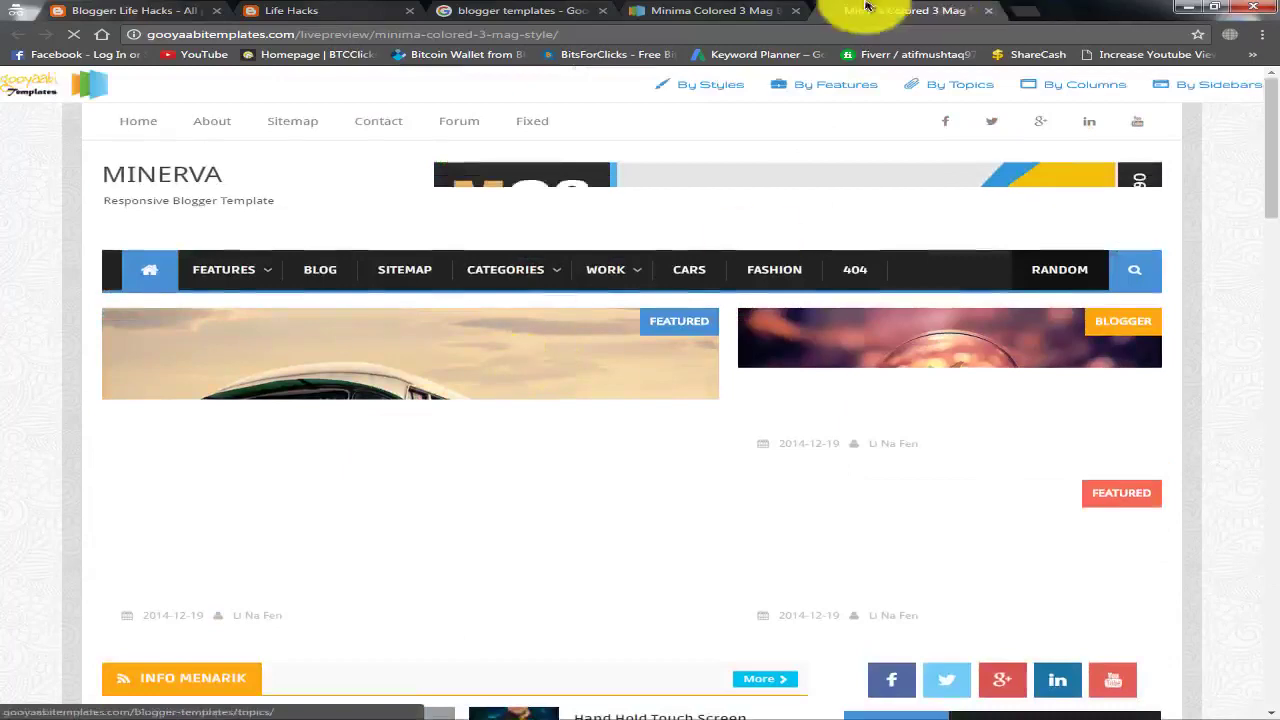
Return briefly to the template's download page, then close both the Minima Colored 3 Mag page and its live preview.
{"action": "left_click", "coordinate": [697, 10]}
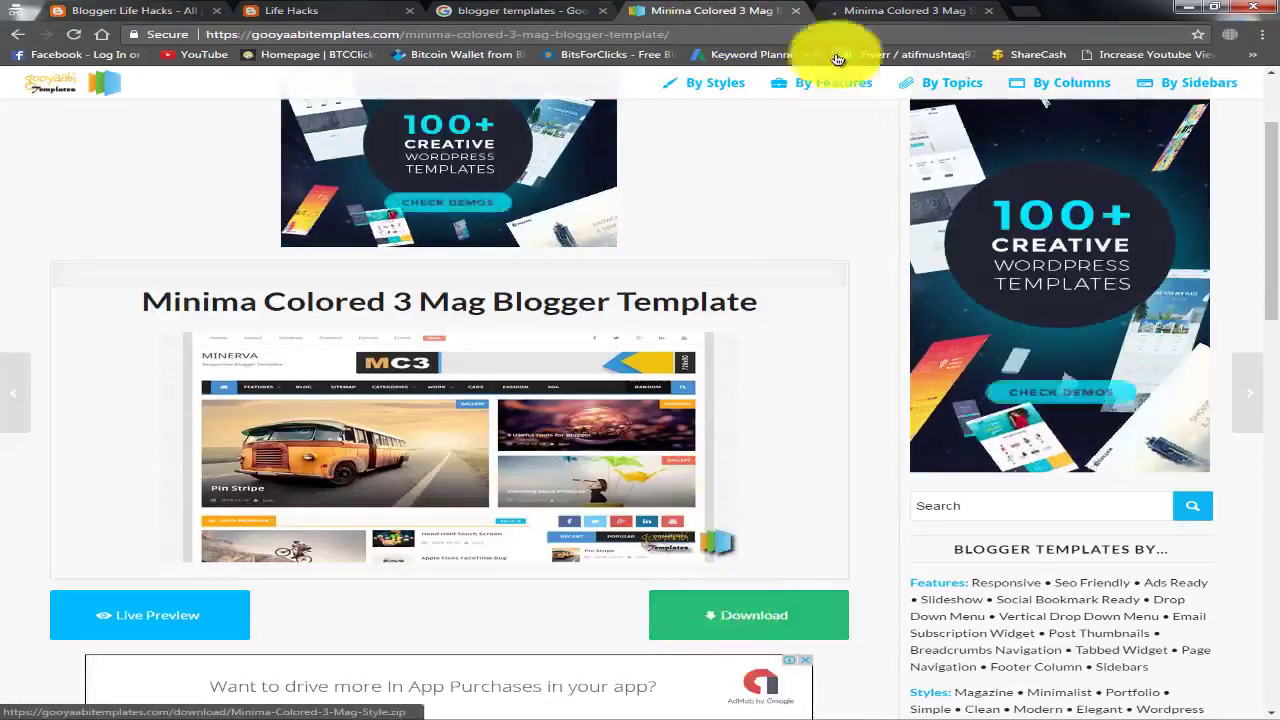
{"action": "left_click", "coordinate": [853, 7]}
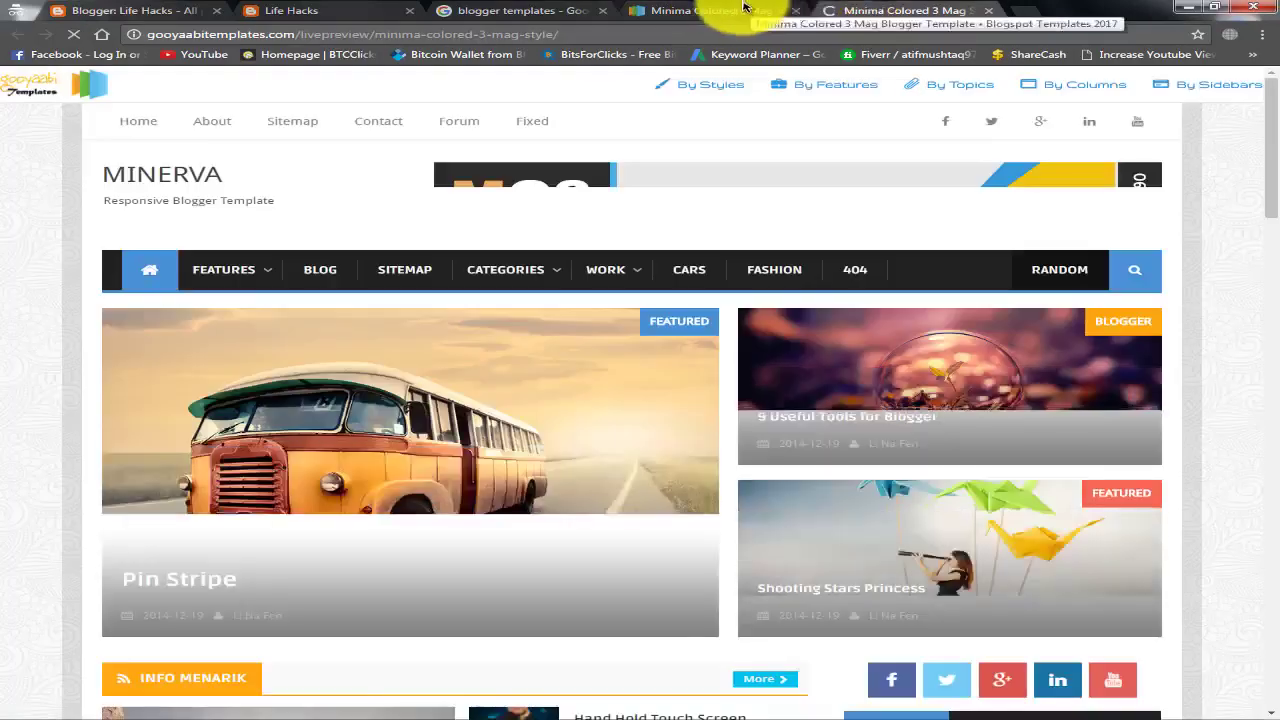
{"action": "left_click", "coordinate": [795, 17]}
{"action": "left_click", "coordinate": [795, 14]}
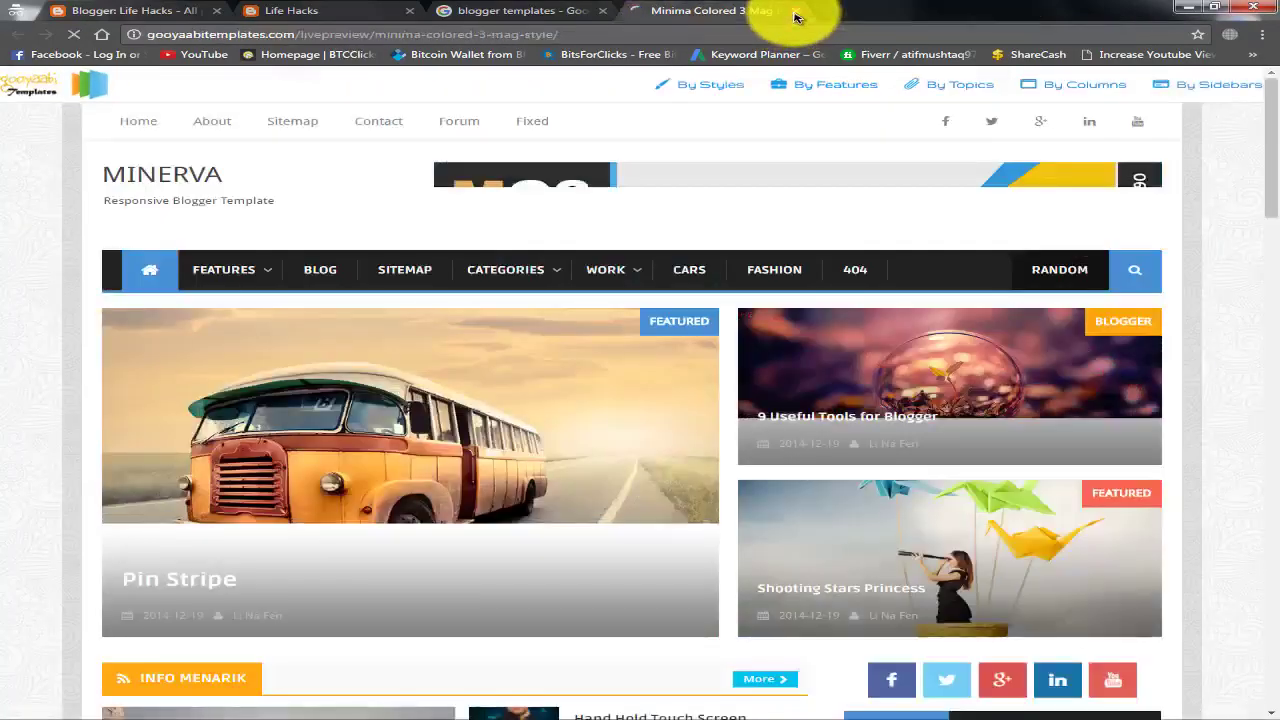
{"action": "left_click", "coordinate": [795, 14]}
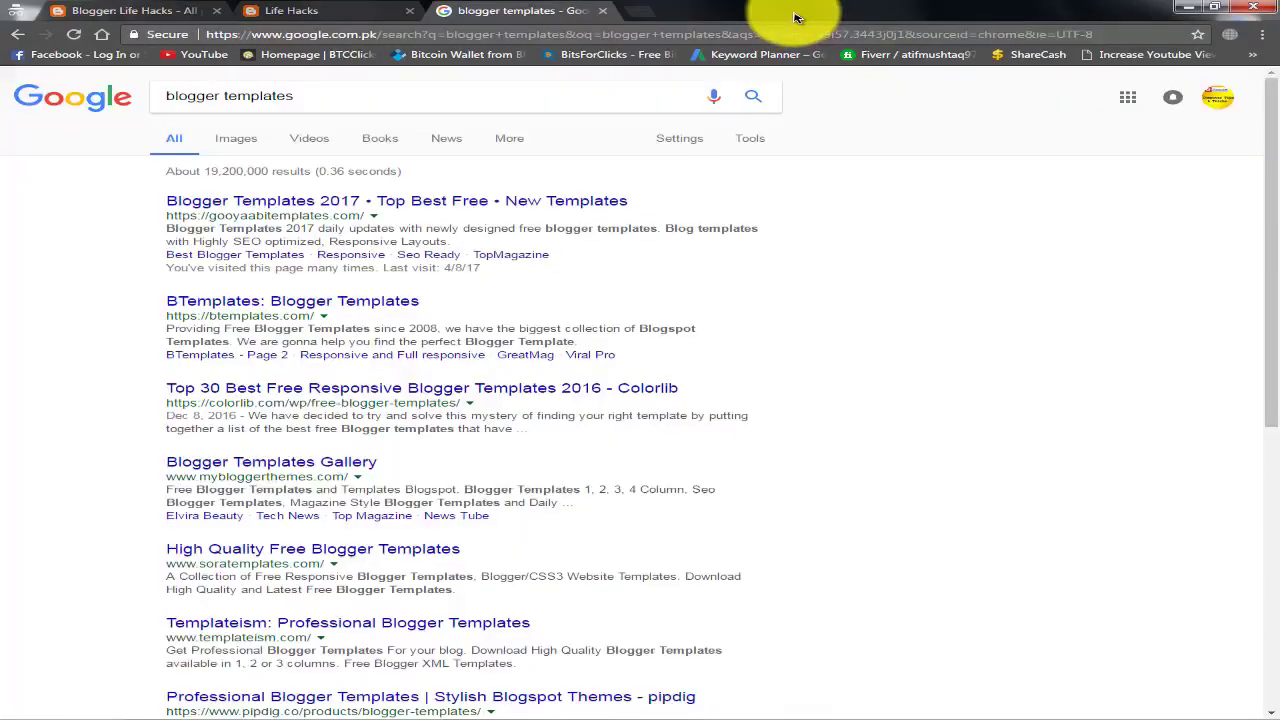
Return to the Life Hacks dashboard in Blogger and open the theme's Backup / Restore dialog.
{"action": "left_click", "coordinate": [167, 8]}
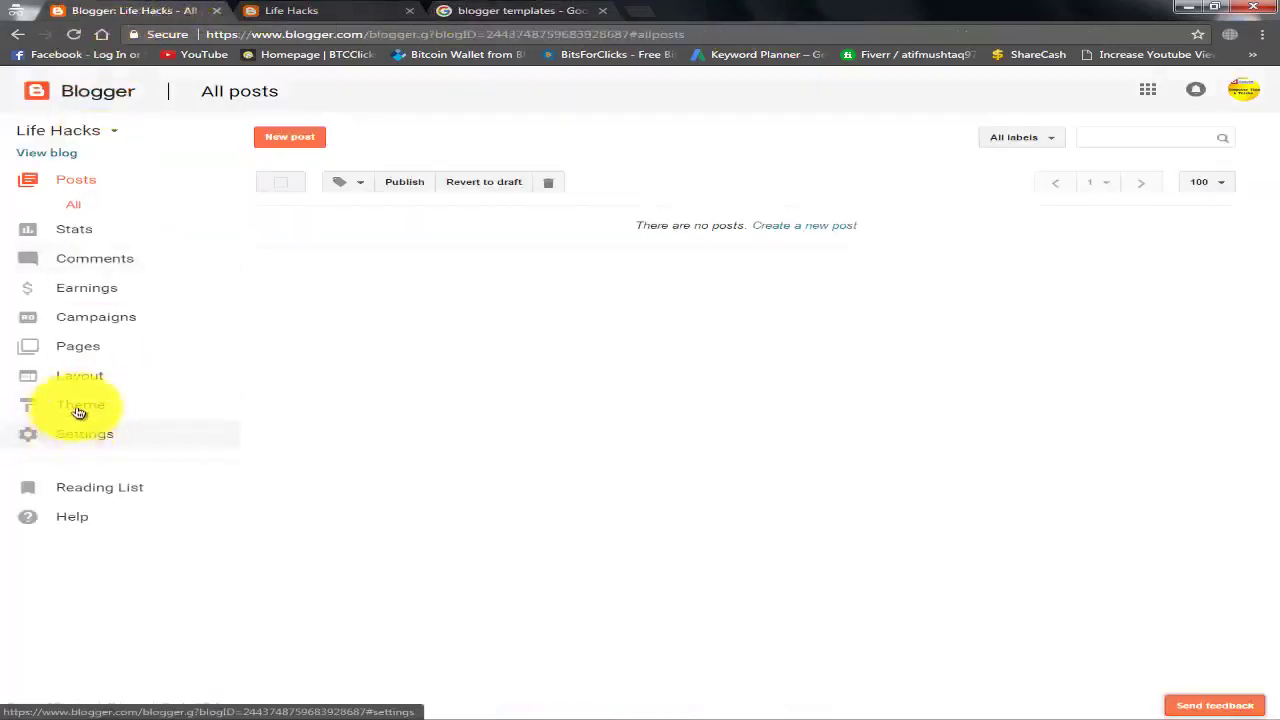
{"action": "left_click", "coordinate": [143, 412]}
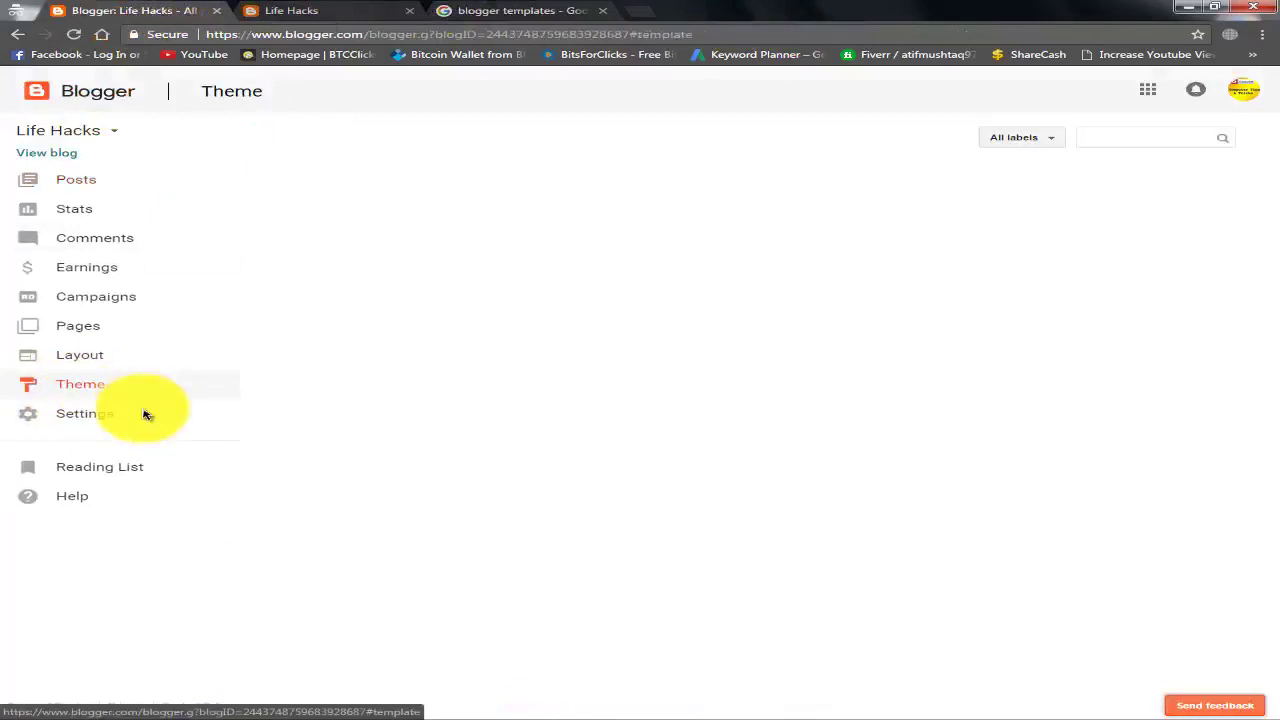
{"action": "left_click", "coordinate": [88, 387]}
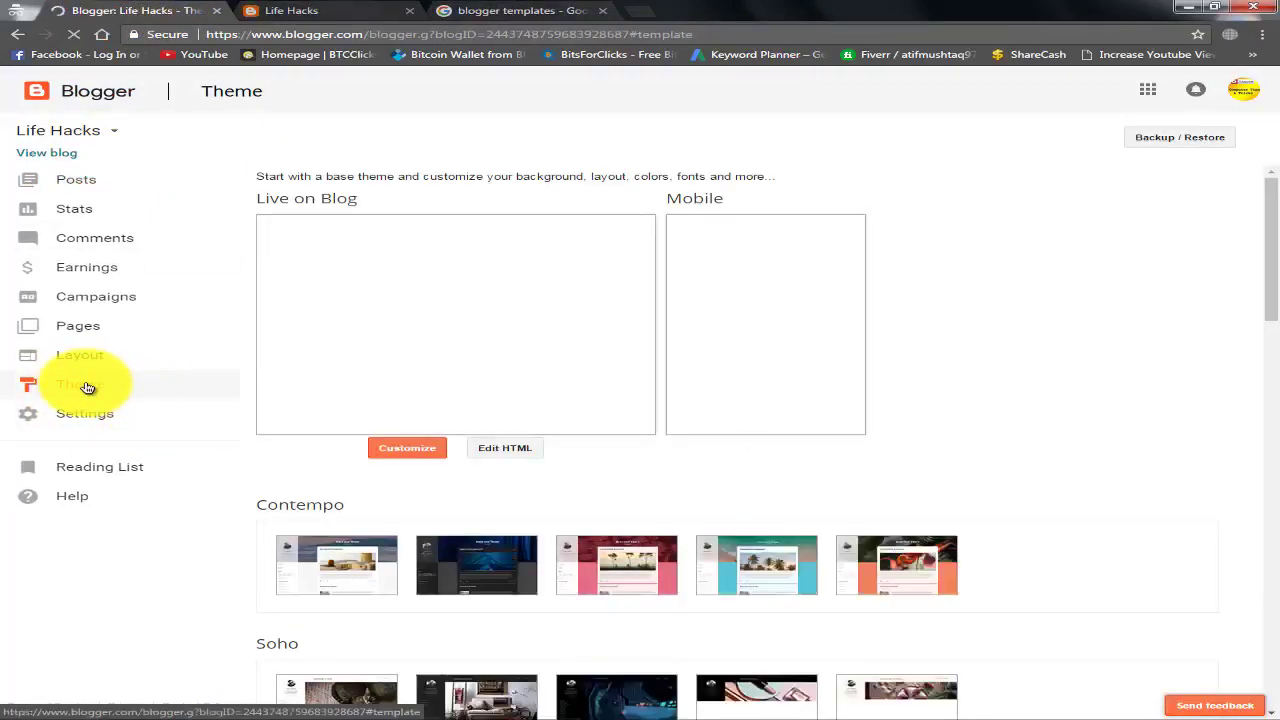
{"action": "left_click", "coordinate": [1160, 140]}
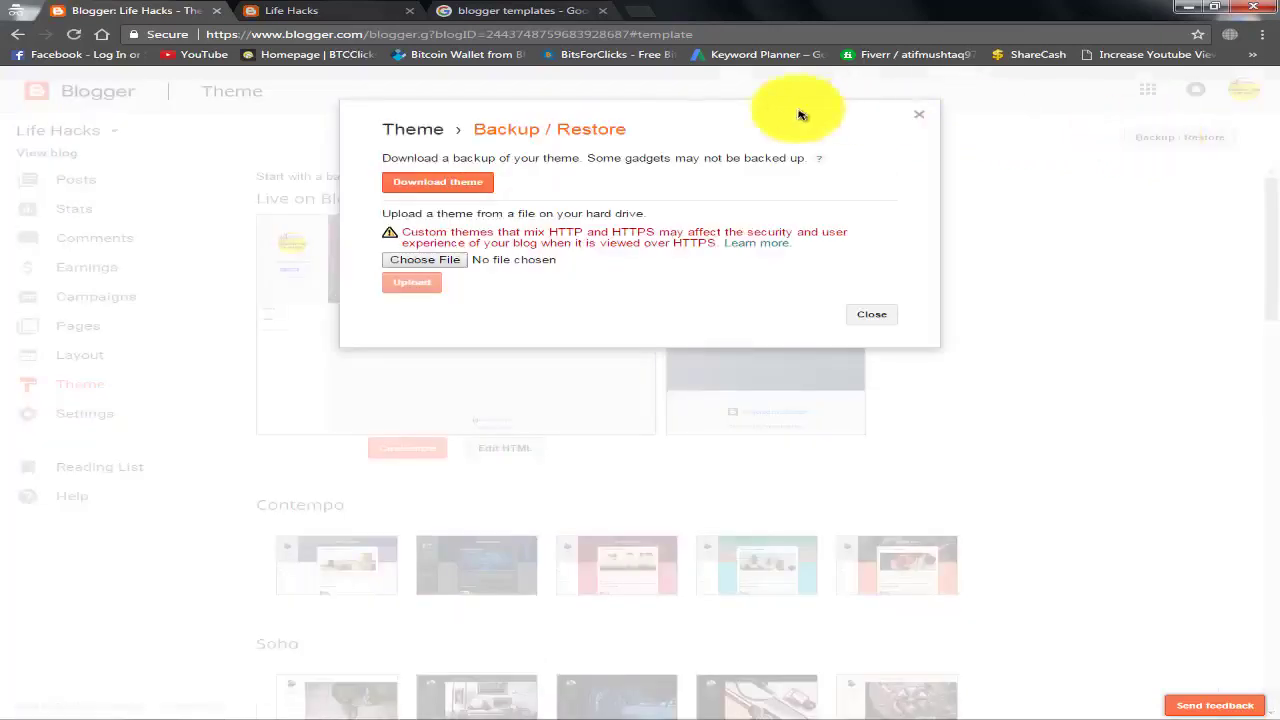
Upload the Tech News Free Version XML file from the Tech News Free Version folder in Downloads as the blog's theme.
{"action": "left_click", "coordinate": [435, 264]}
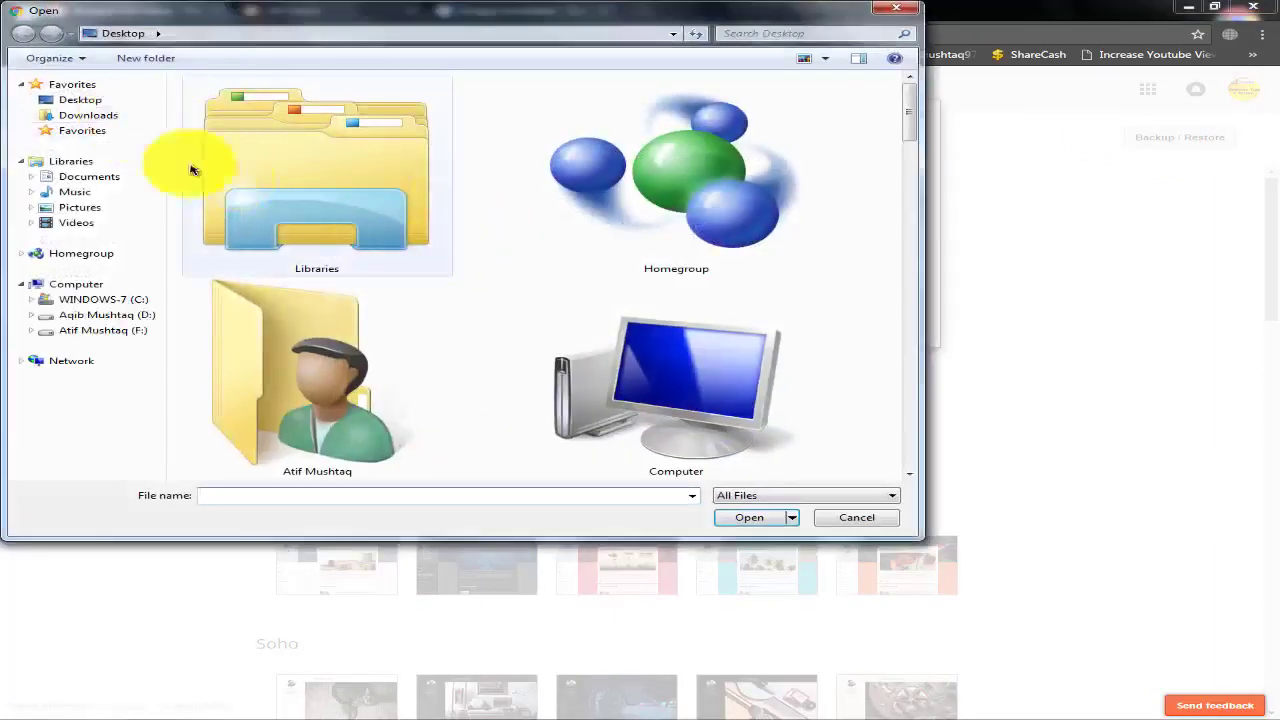
{"action": "left_click", "coordinate": [85, 115]}
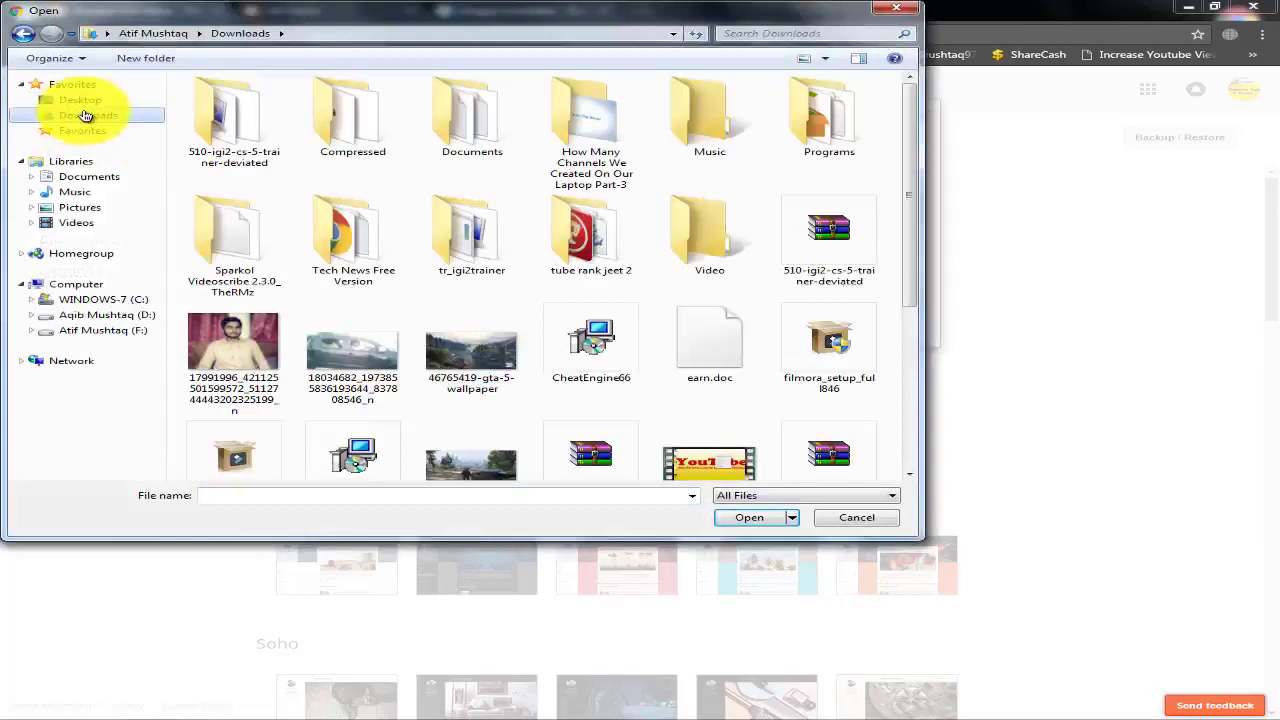
{"action": "double_click", "coordinate": [380, 253]}
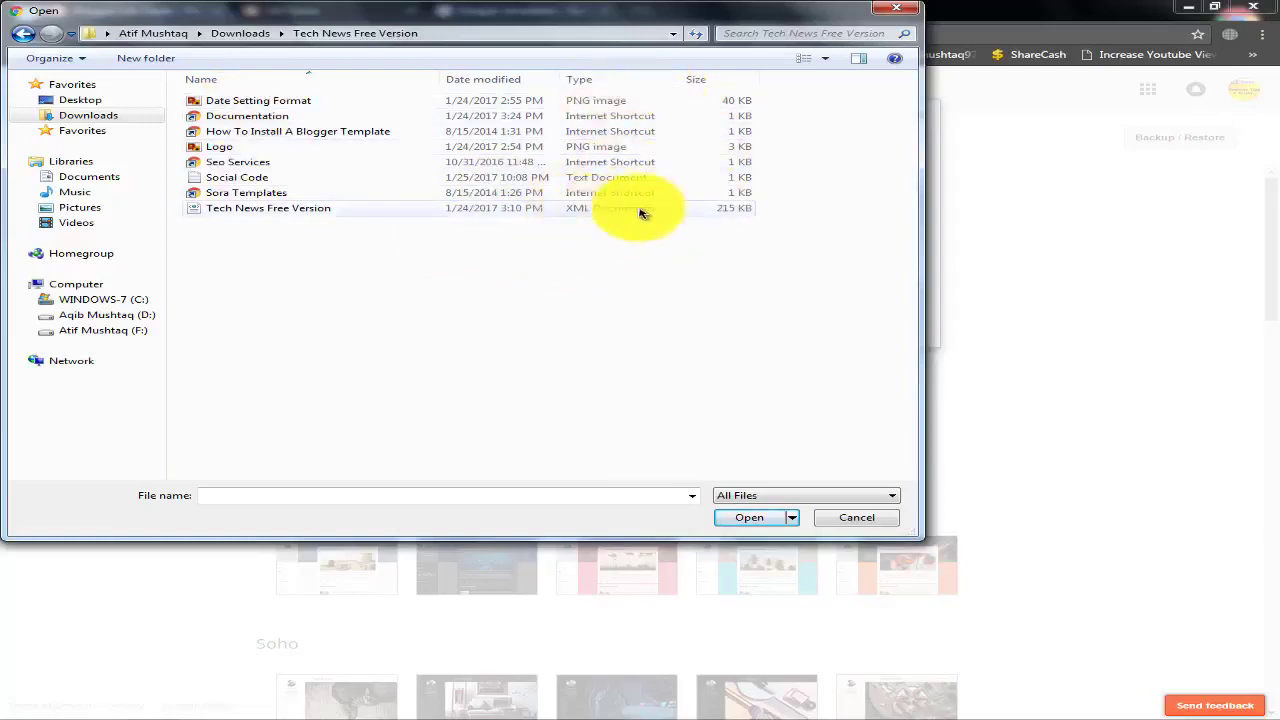
{"action": "left_click", "coordinate": [323, 208]}
{"action": "left_click", "coordinate": [754, 519]}
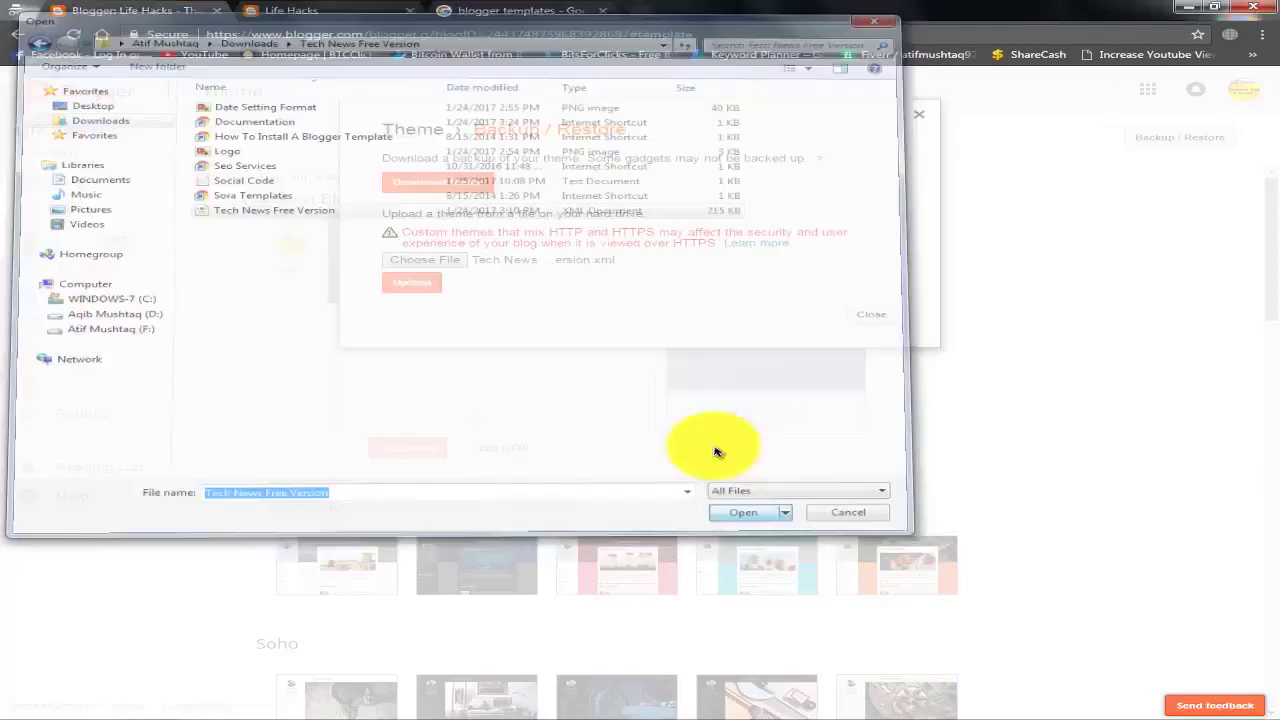
{"action": "left_click", "coordinate": [420, 284]}
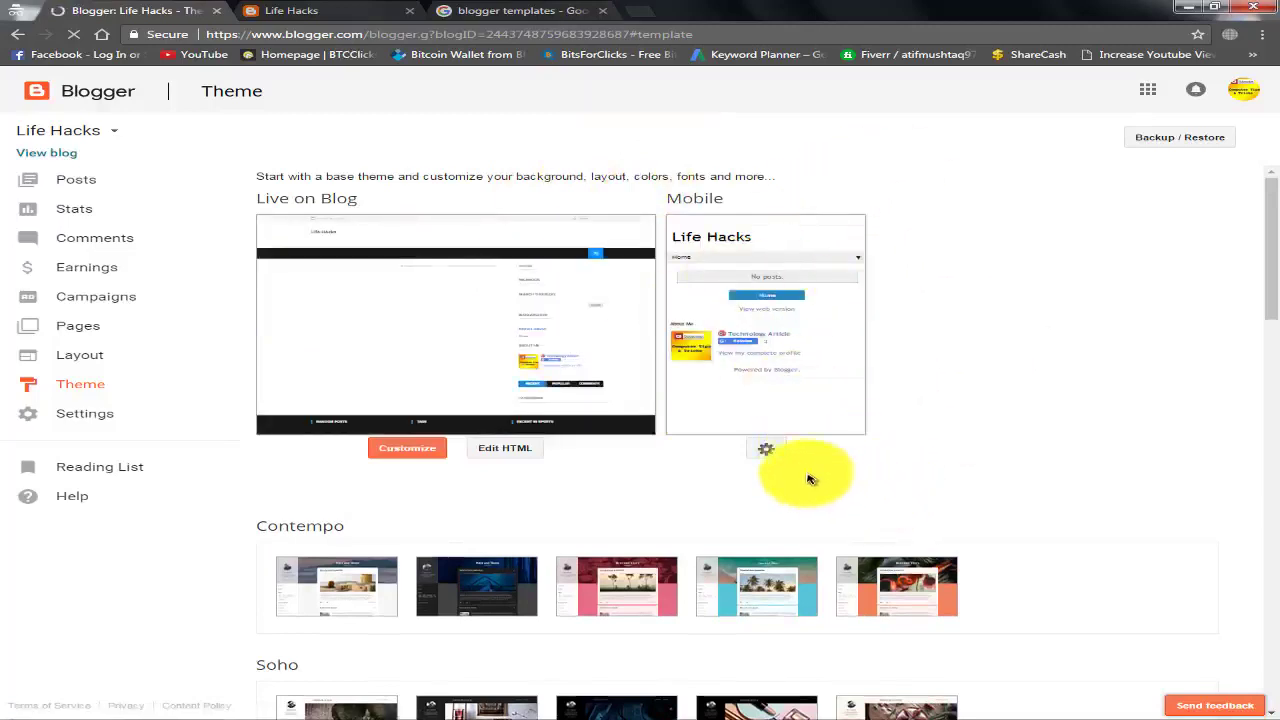
Choose Custom as the blog's mobile theme in the mobile theme settings.
{"action": "left_click", "coordinate": [769, 455]}
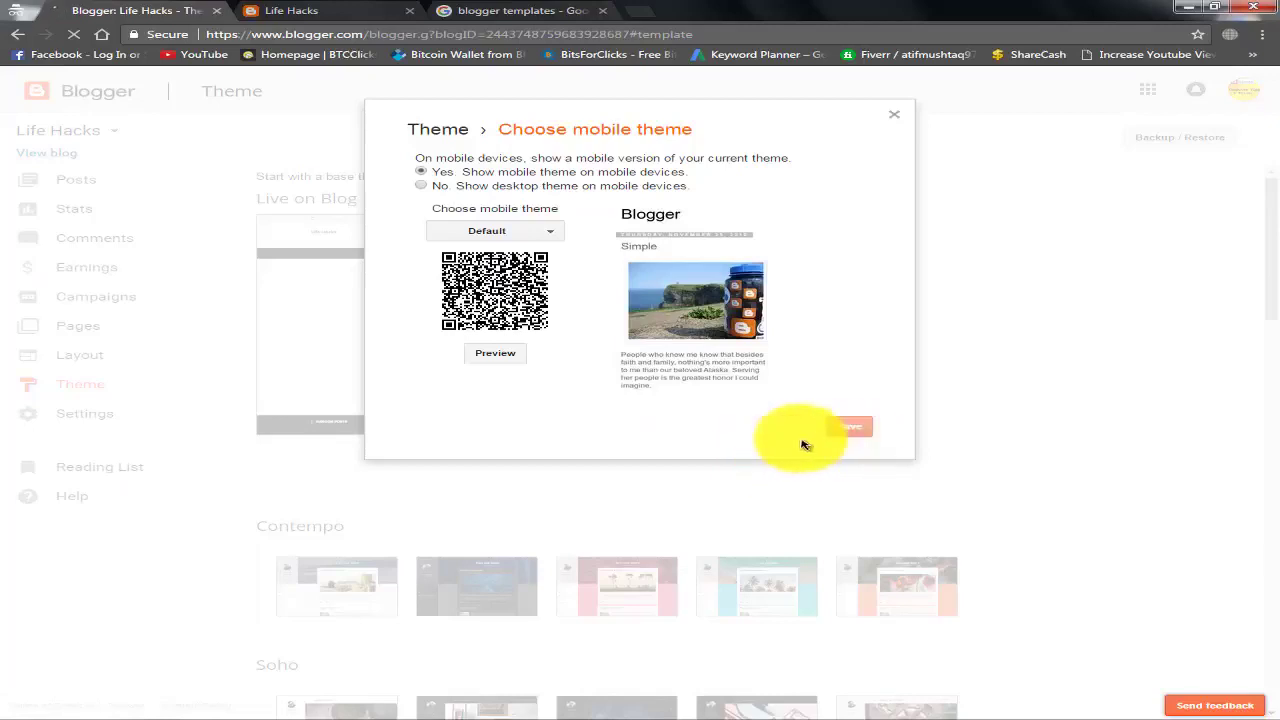
{"action": "left_click", "coordinate": [542, 233]}
{"action": "left_click", "coordinate": [488, 462]}
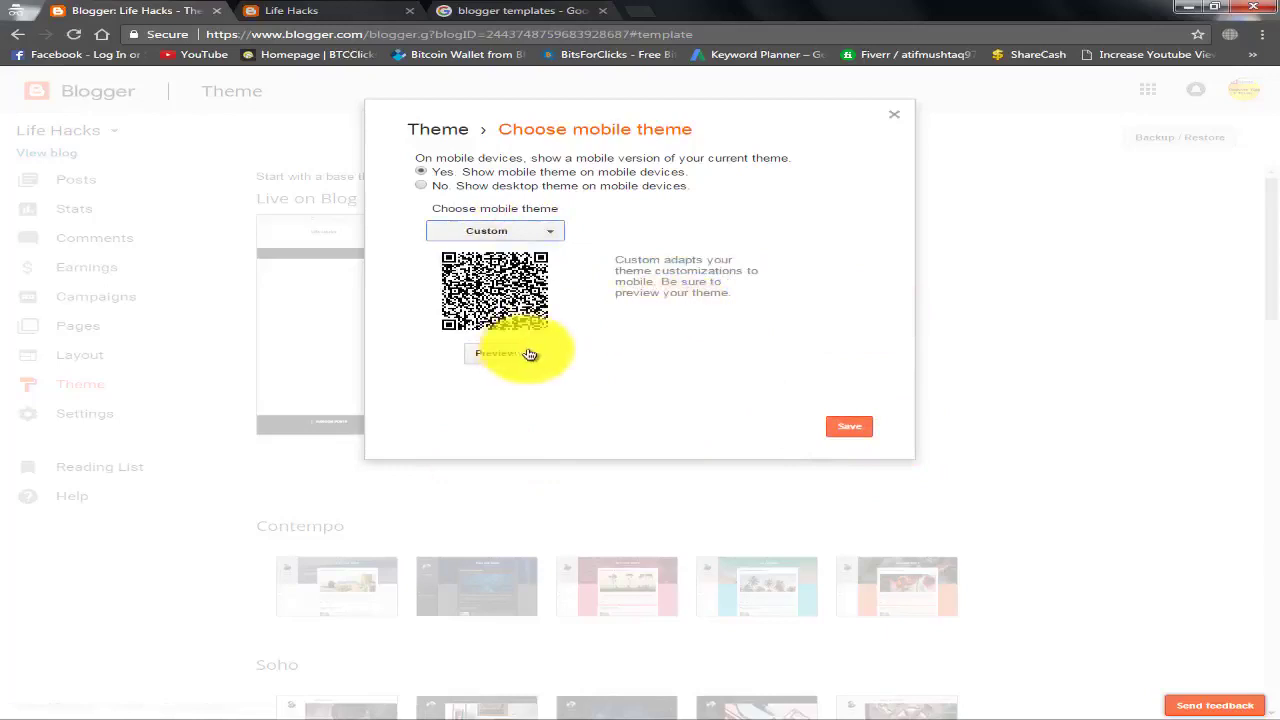
Preview the Custom mobile theme in its own window, close the preview and save the mobile theme choice.
{"action": "left_click", "coordinate": [489, 356]}
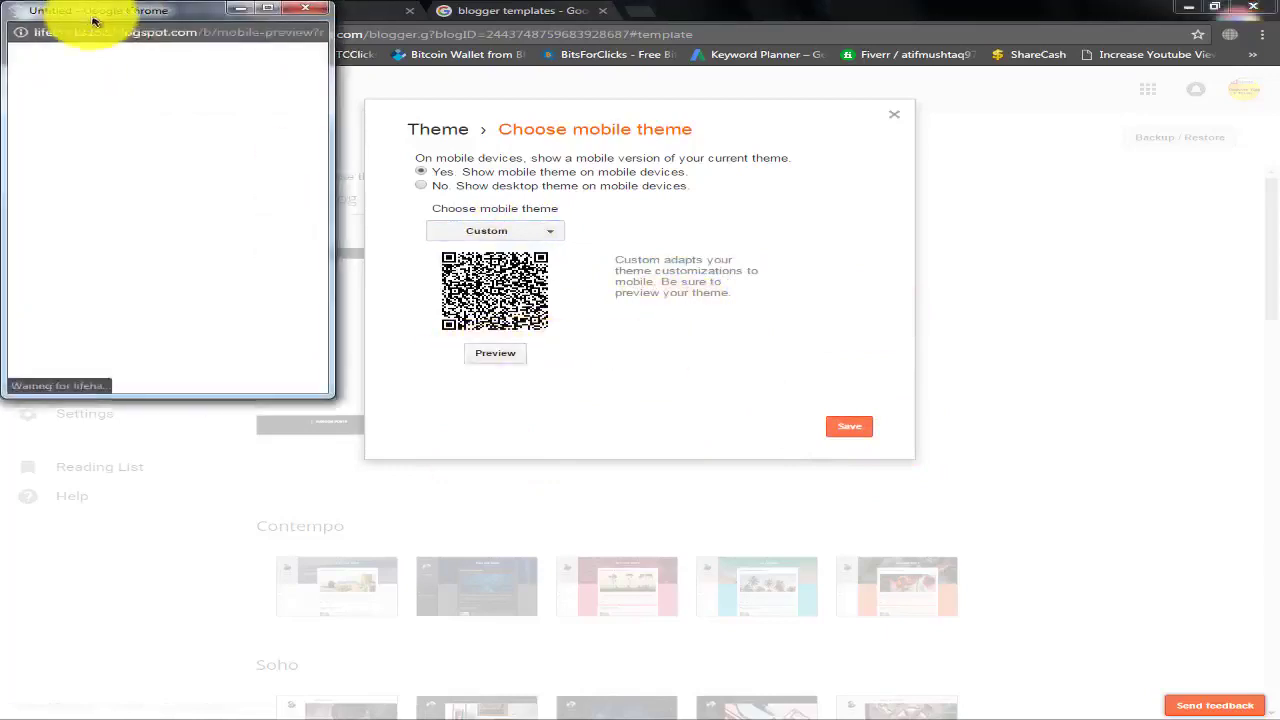
{"action": "left_click_drag", "start_coordinate": [93, 20], "coordinate": [306, 140]}
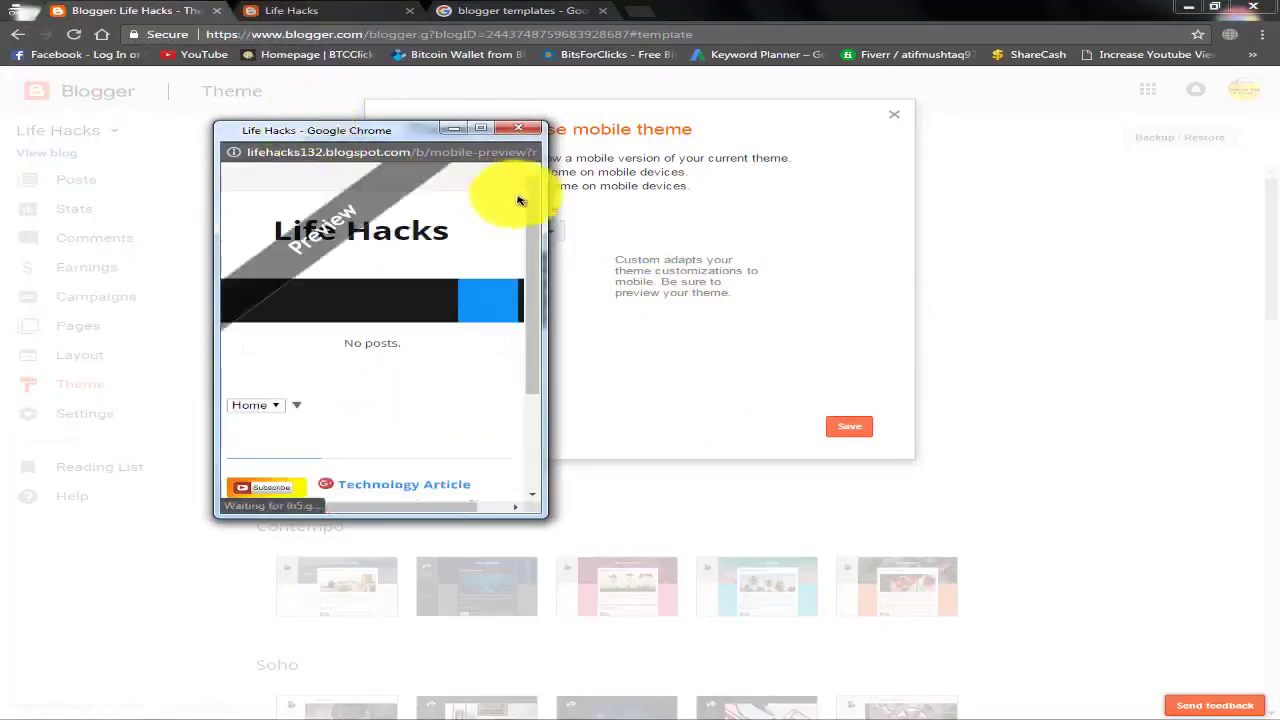
{"action": "scroll", "coordinate": [517, 346], "scroll_direction": "down", "scroll_amount": 3}
{"action": "scroll", "coordinate": [503, 189], "scroll_direction": "up", "scroll_amount": 3}
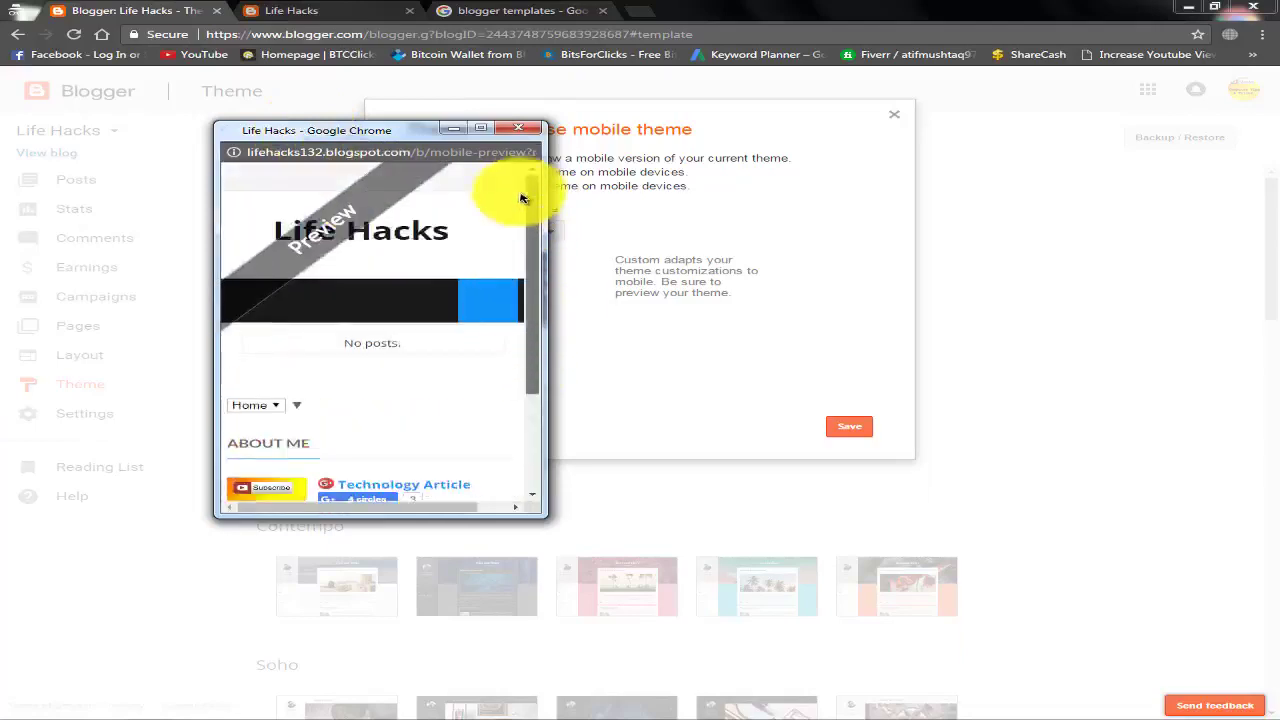
{"action": "left_click", "coordinate": [518, 127]}
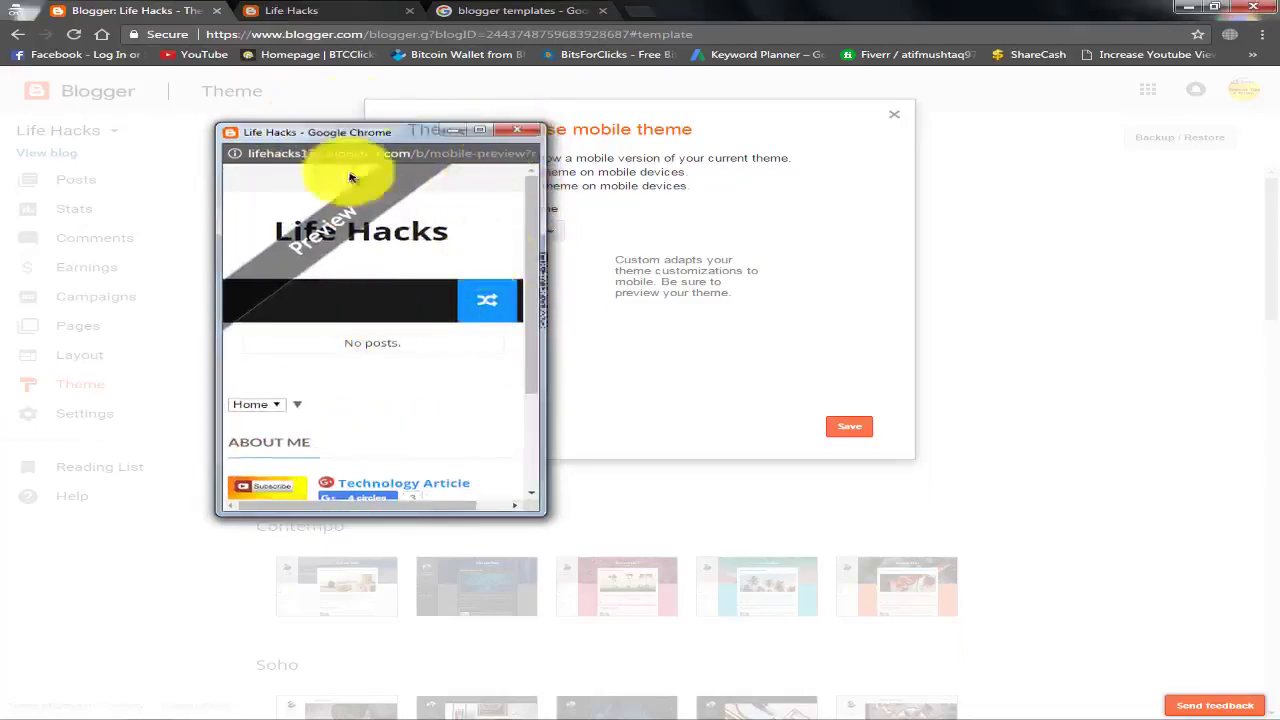
{"action": "left_click", "coordinate": [850, 428]}
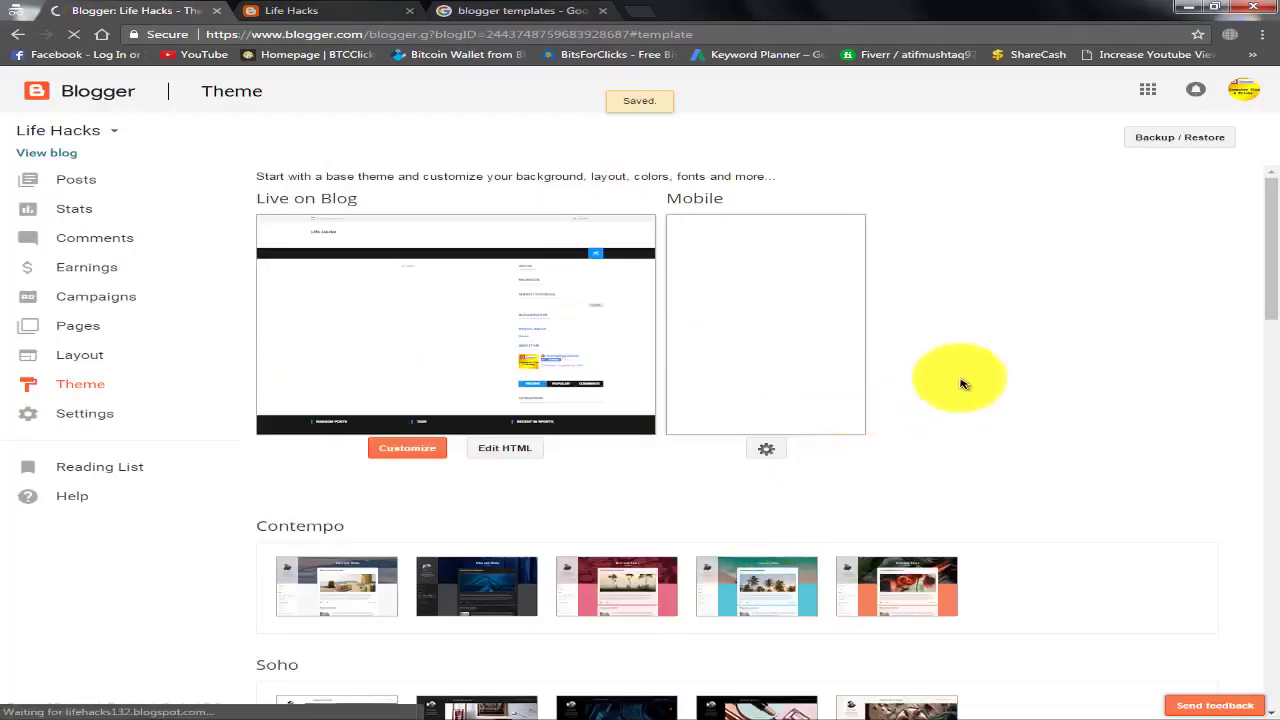
Reload the public page of the Life Hacks blog to view it with the uploaded theme.
{"action": "left_click", "coordinate": [380, 10]}
{"action": "left_click", "coordinate": [85, 35]}
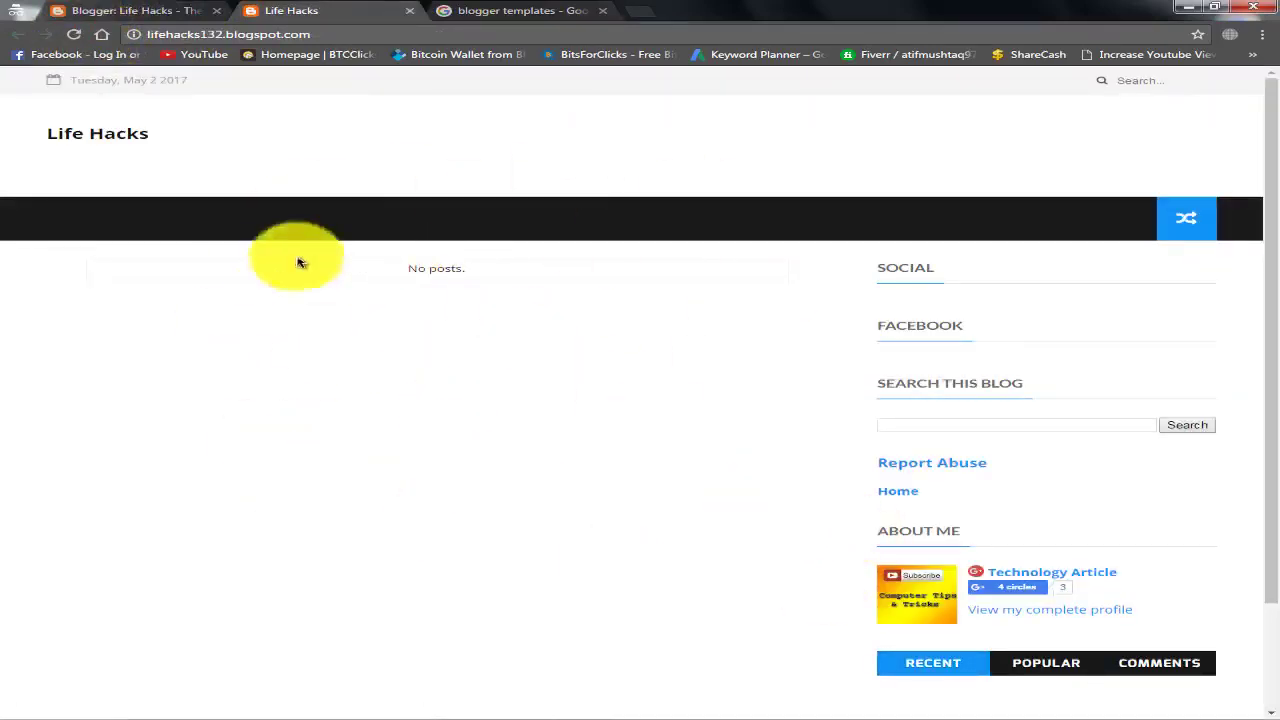
Look over the public Life Hacks blog page from the header down to the footer.
{"action": "left_click", "coordinate": [110, 8]}
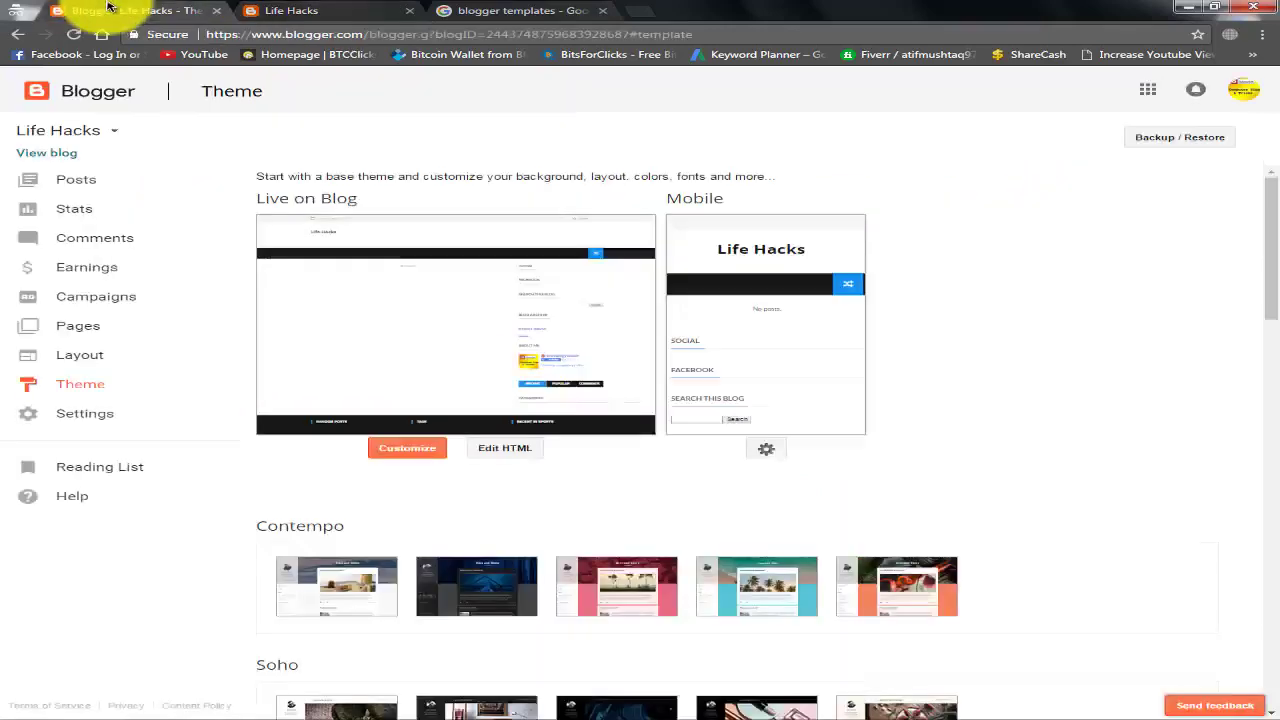
{"action": "left_click", "coordinate": [330, 12]}
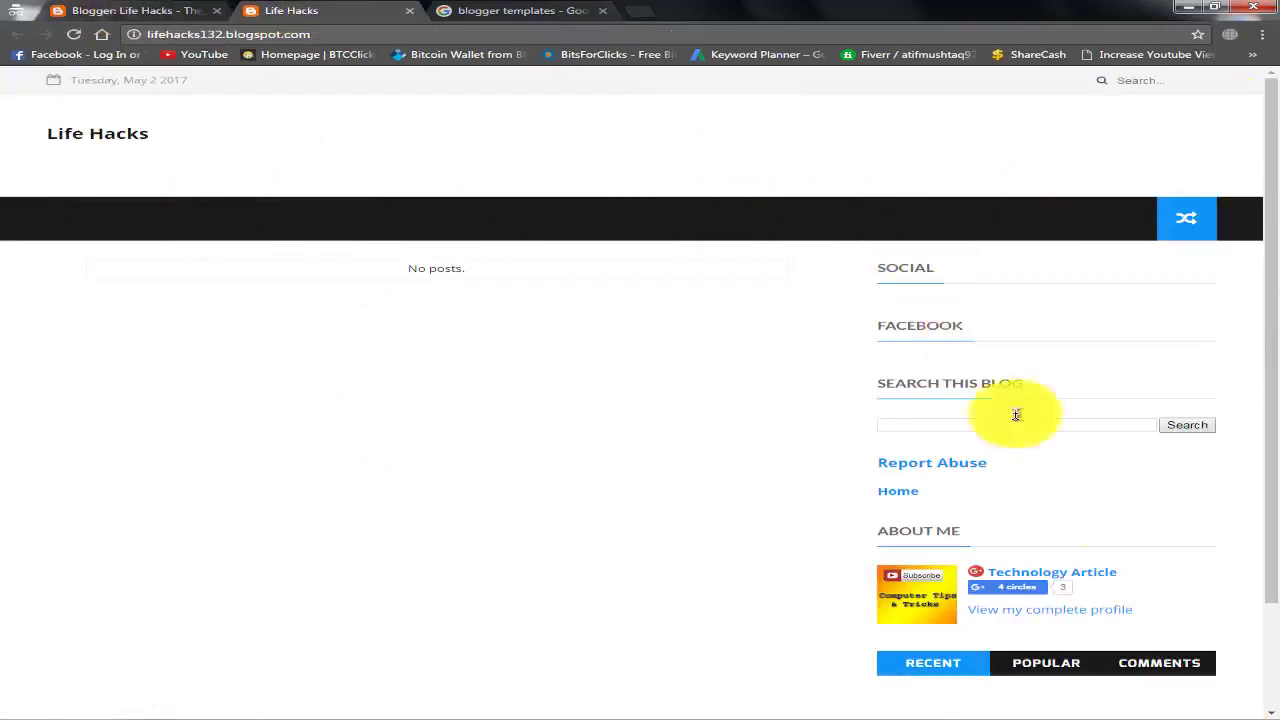
{"action": "scroll", "coordinate": [218, 123], "scroll_direction": "down", "scroll_amount": 1}
{"action": "scroll", "coordinate": [300, 200], "scroll_direction": "down", "scroll_amount": 1}
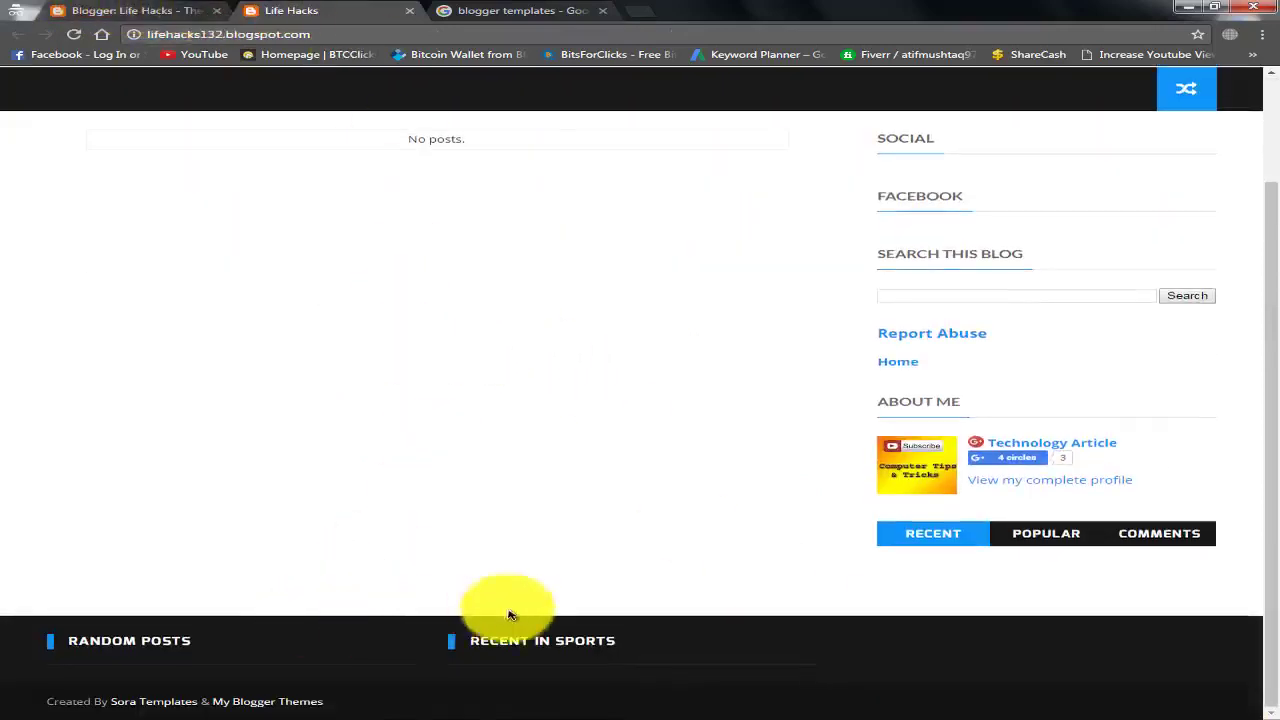
Open the Documentation shortcut from the Tech News Free Version folder in Downloads and maximize its browser window.
{"action": "left_click", "coordinate": [1186, 7]}
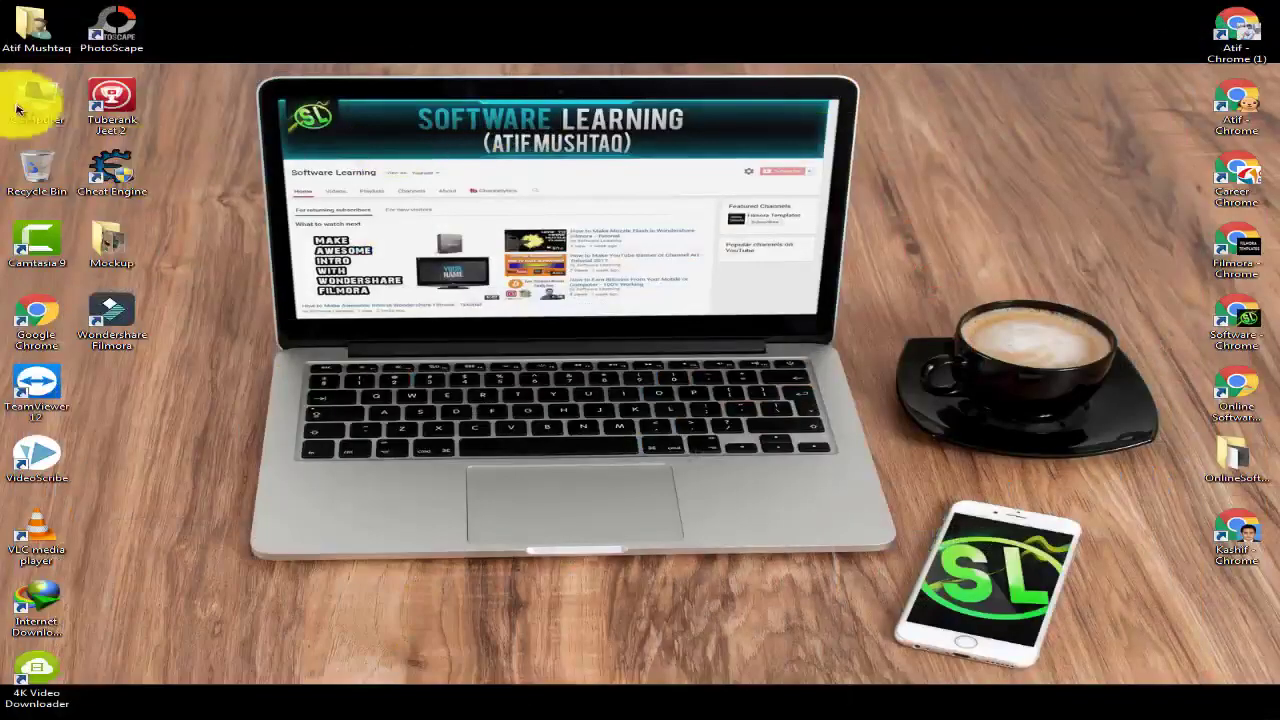
{"action": "double_click", "coordinate": [10, 95]}
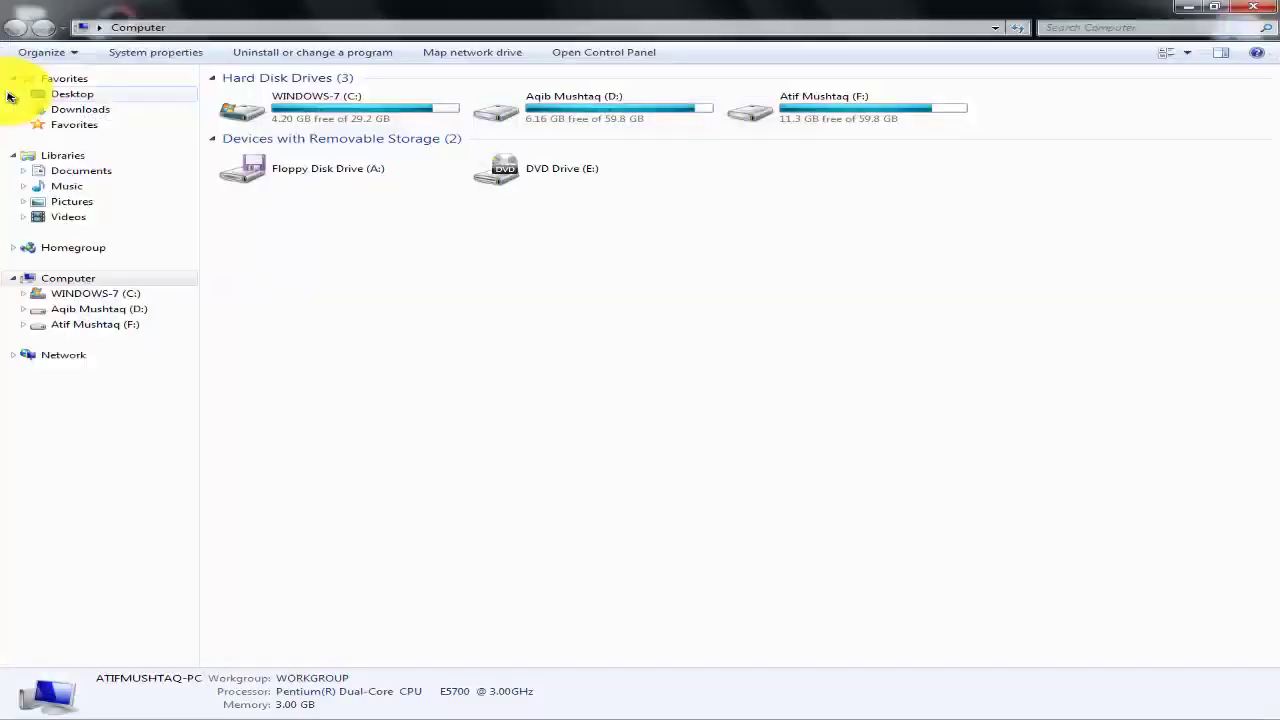
{"action": "left_click", "coordinate": [84, 110]}
{"action": "double_click", "coordinate": [1020, 130]}
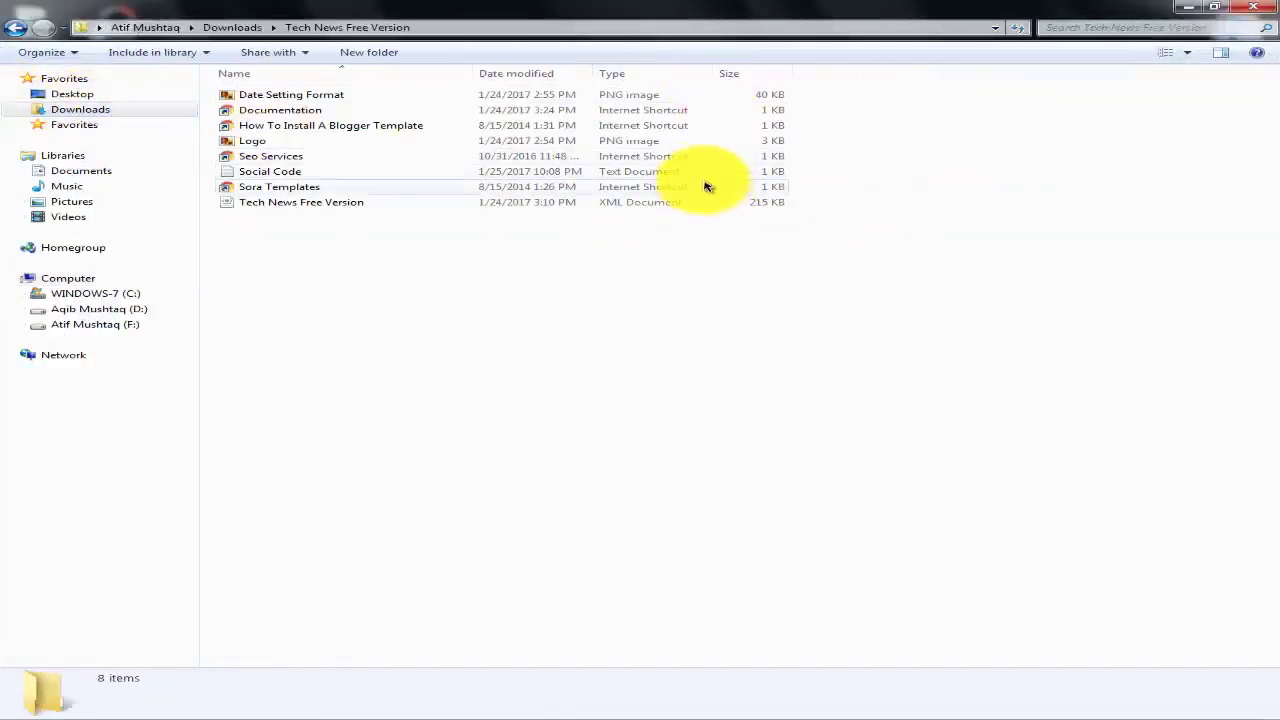
{"action": "double_click", "coordinate": [364, 113]}
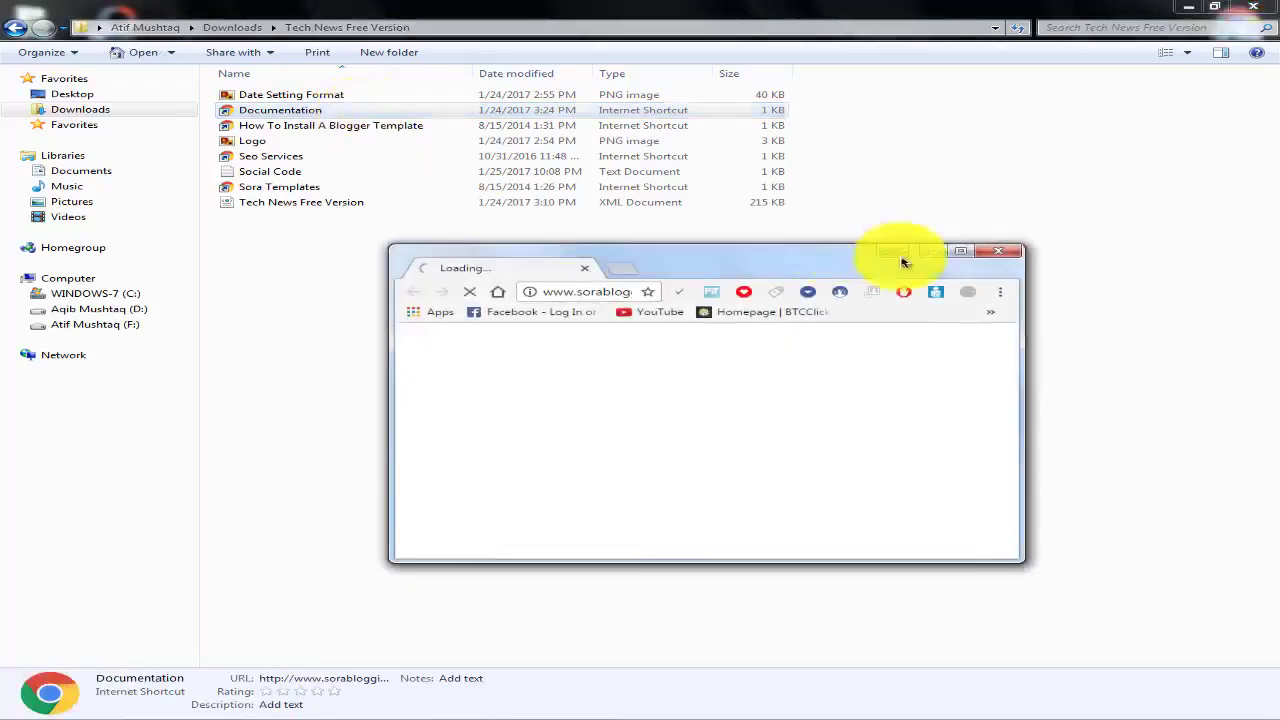
{"action": "left_click", "coordinate": [962, 256]}
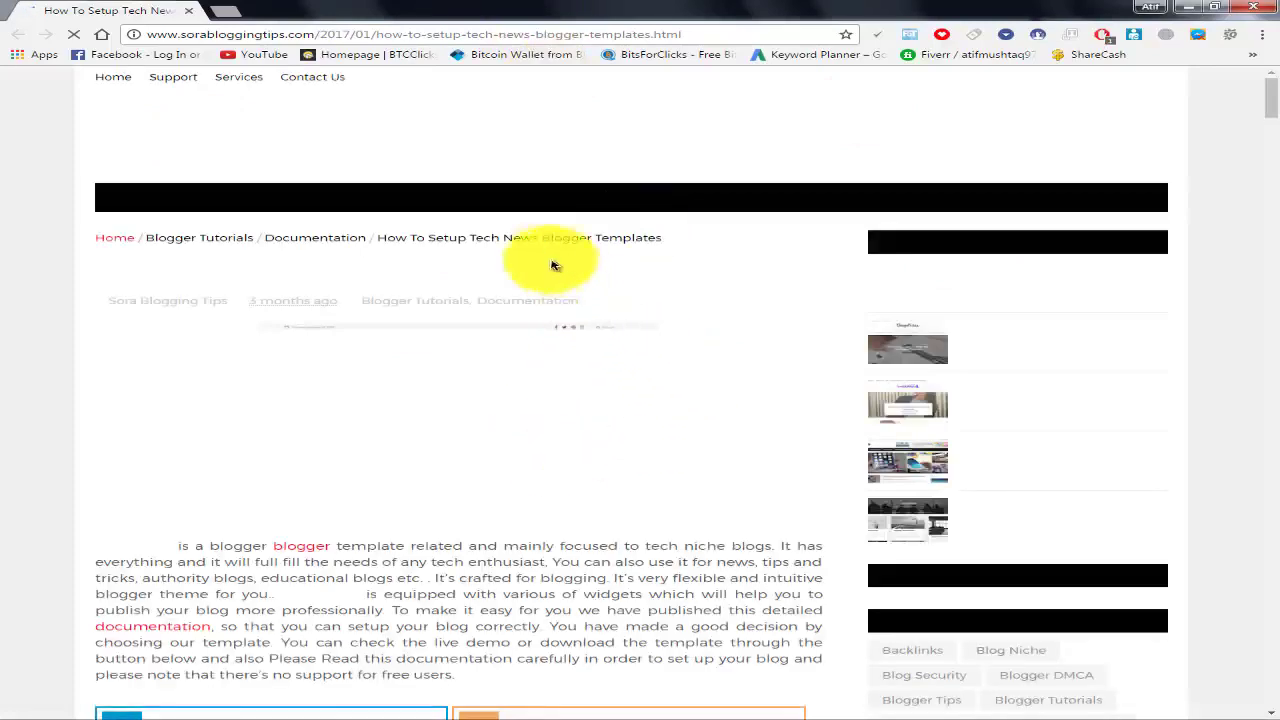
Read the template documentation's Basic Setup list and Social Top/Footer instructions.
{"action": "scroll", "coordinate": [409, 482], "scroll_direction": "down", "scroll_amount": 2}
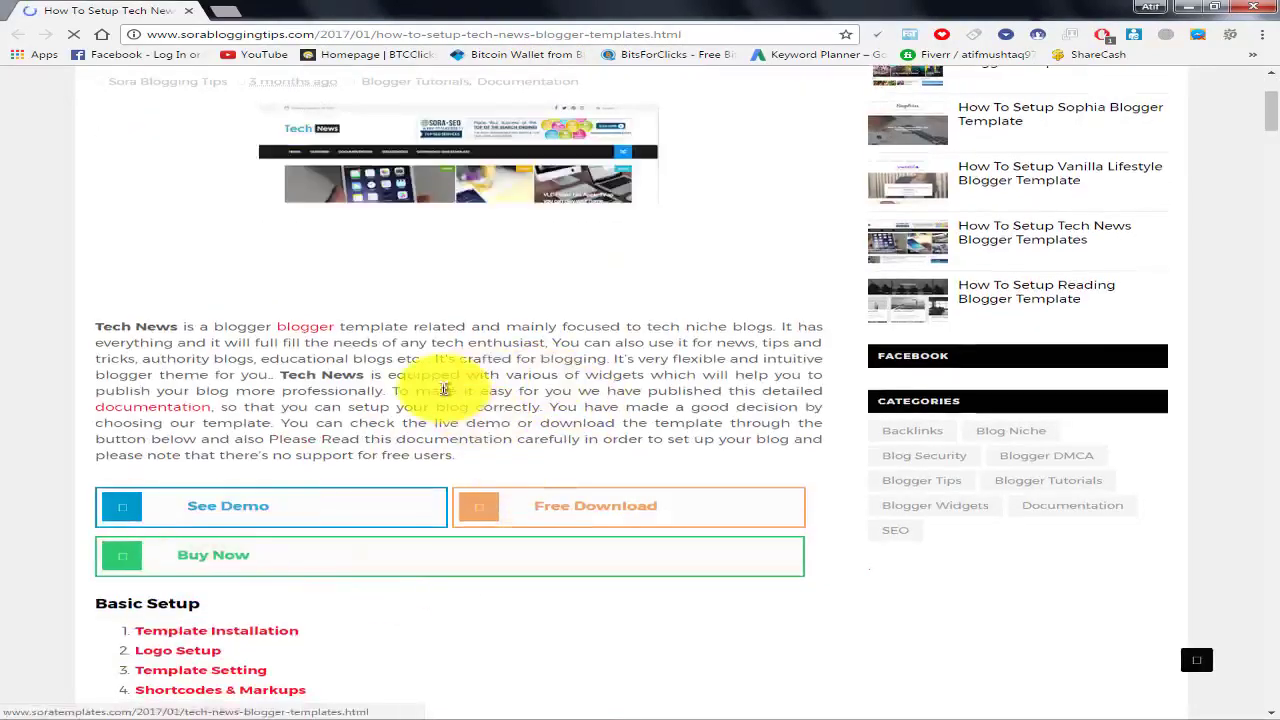
{"action": "scroll", "coordinate": [357, 509], "scroll_direction": "down", "scroll_amount": 3}
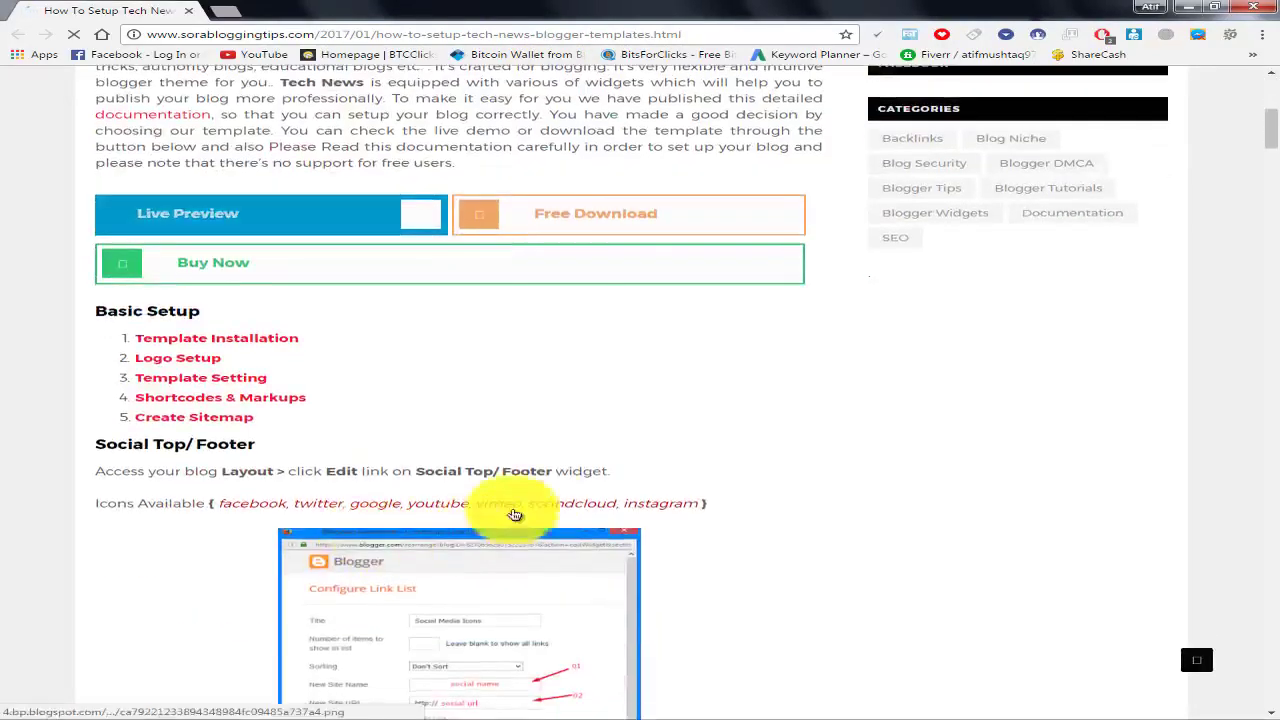
{"action": "scroll", "coordinate": [585, 467], "scroll_direction": "down", "scroll_amount": 2}
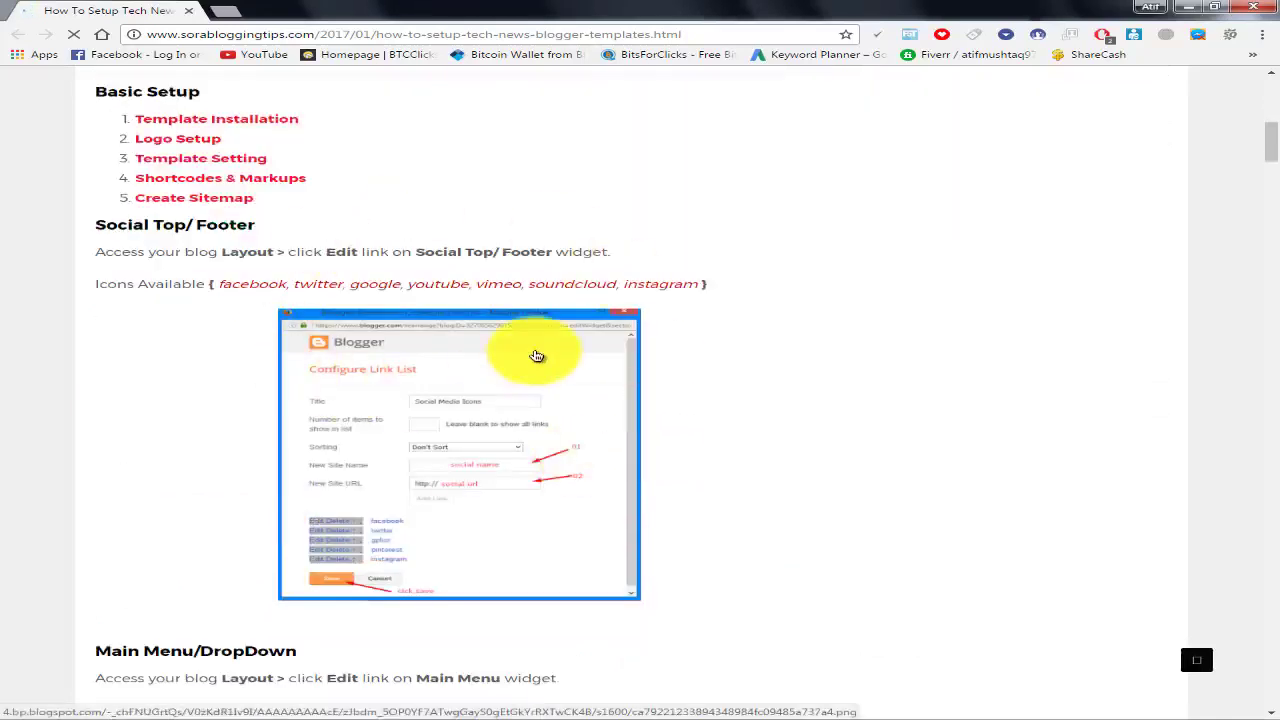
{"action": "scroll", "coordinate": [514, 420], "scroll_direction": "down", "scroll_amount": 1}
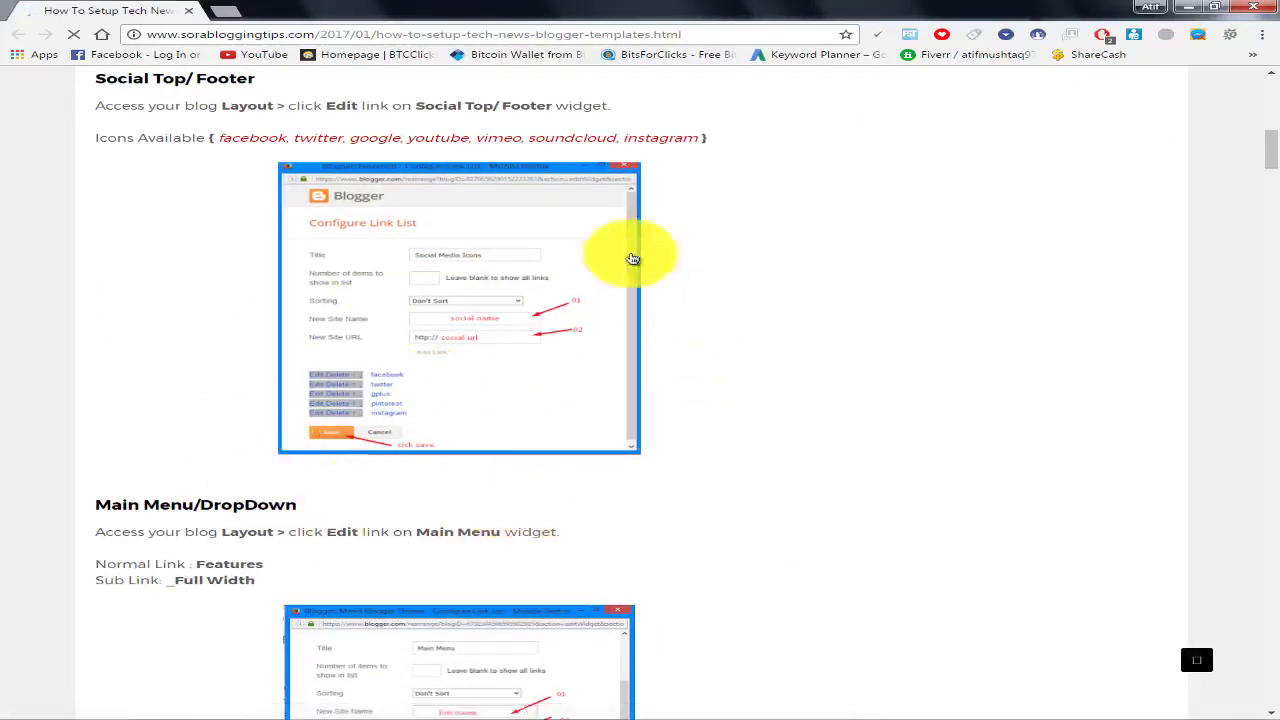
{"action": "scroll", "coordinate": [580, 210], "scroll_direction": "down", "scroll_amount": 1}
{"action": "scroll", "coordinate": [532, 218], "scroll_direction": "up", "scroll_amount": 1}
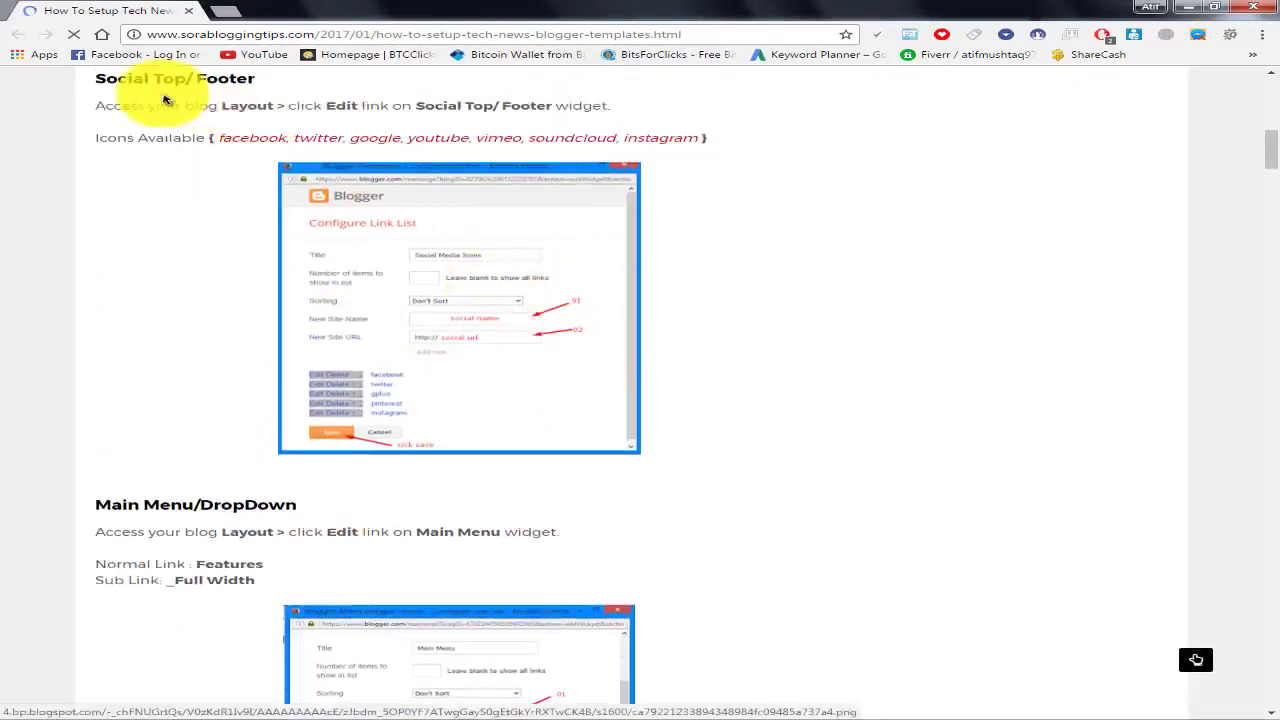
{"action": "left_click_drag", "start_coordinate": [184, 106], "coordinate": [385, 112]}
{"action": "left_click", "coordinate": [385, 112]}
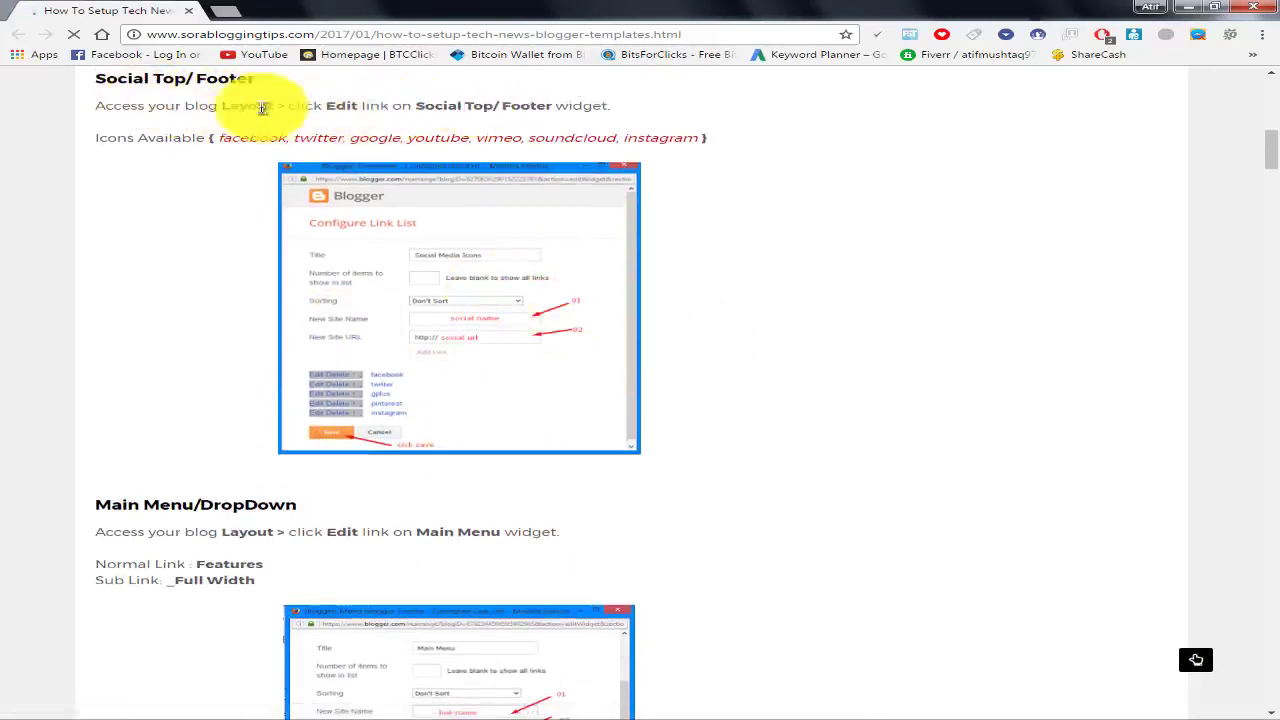
{"action": "left_click_drag", "start_coordinate": [222, 108], "coordinate": [447, 110]}
{"action": "left_click", "coordinate": [426, 112]}
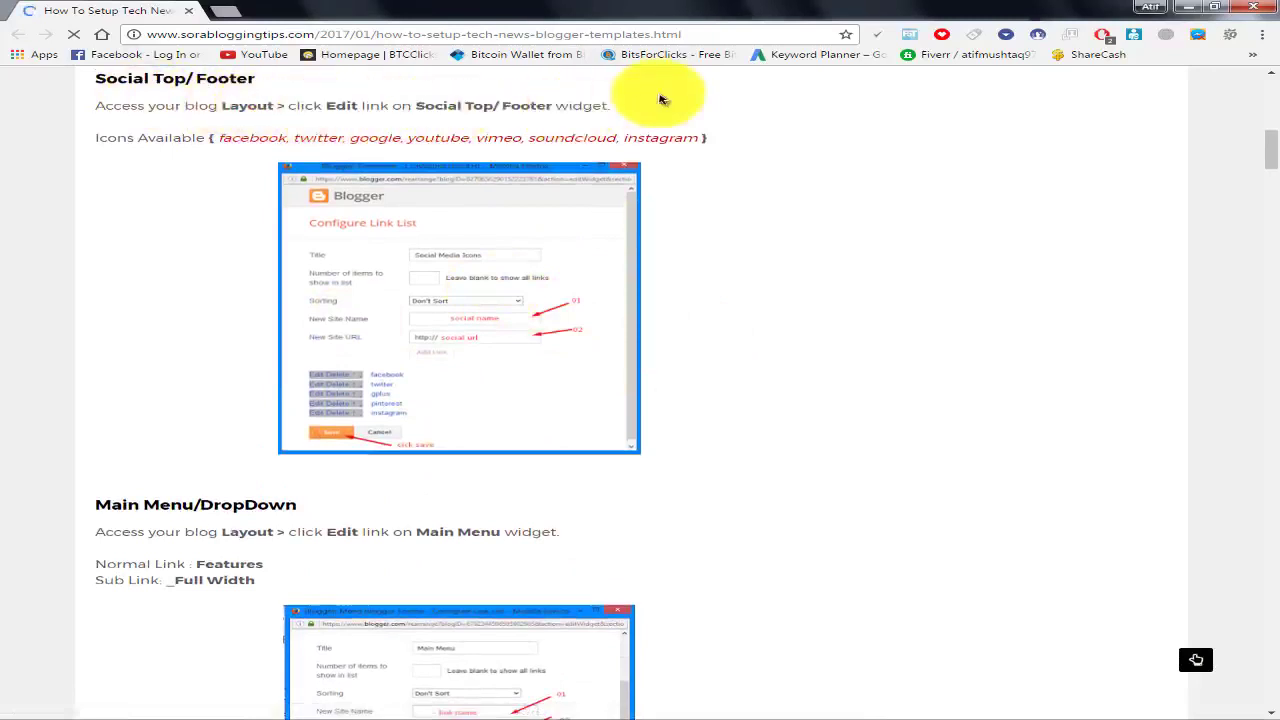
Read the documentation's Main Menu/DropDown, Main Featured Post and Widgets instructions.
{"action": "scroll", "coordinate": [380, 456], "scroll_direction": "down", "scroll_amount": 3}
{"action": "scroll", "coordinate": [229, 286], "scroll_direction": "down", "scroll_amount": 5}
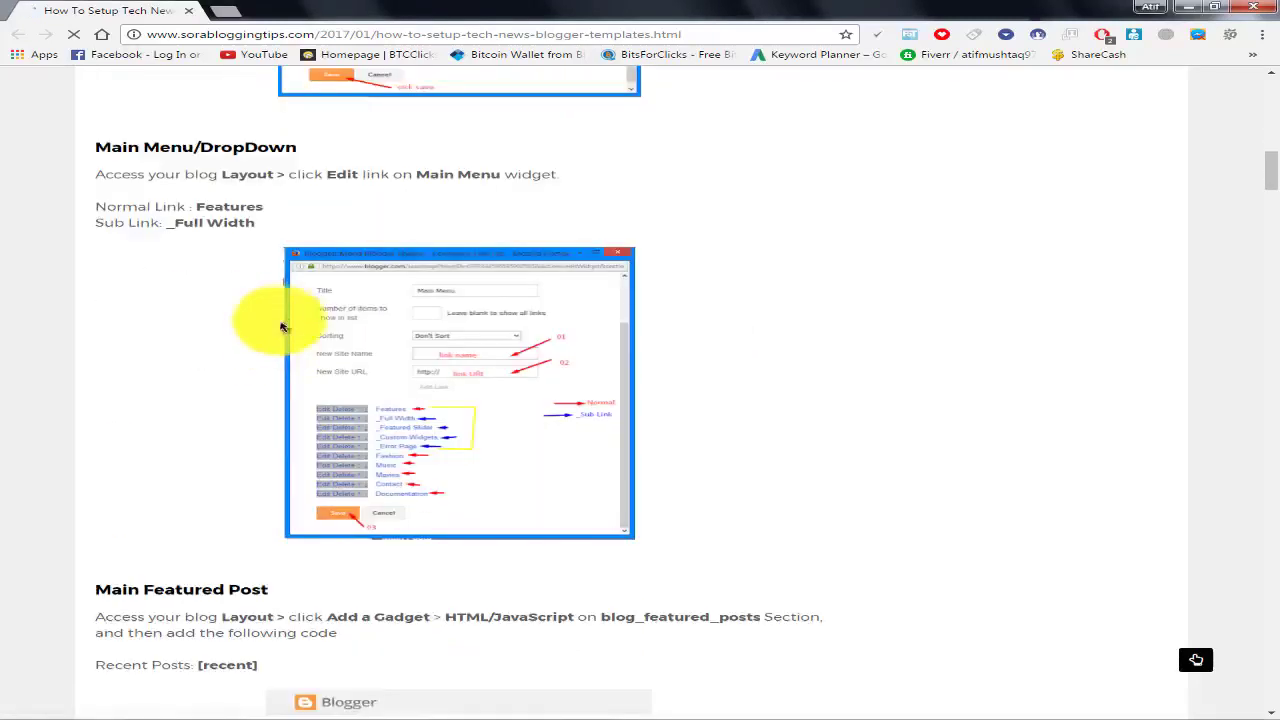
{"action": "scroll", "coordinate": [349, 363], "scroll_direction": "up", "scroll_amount": 3}
{"action": "scroll", "coordinate": [200, 491], "scroll_direction": "down", "scroll_amount": 8}
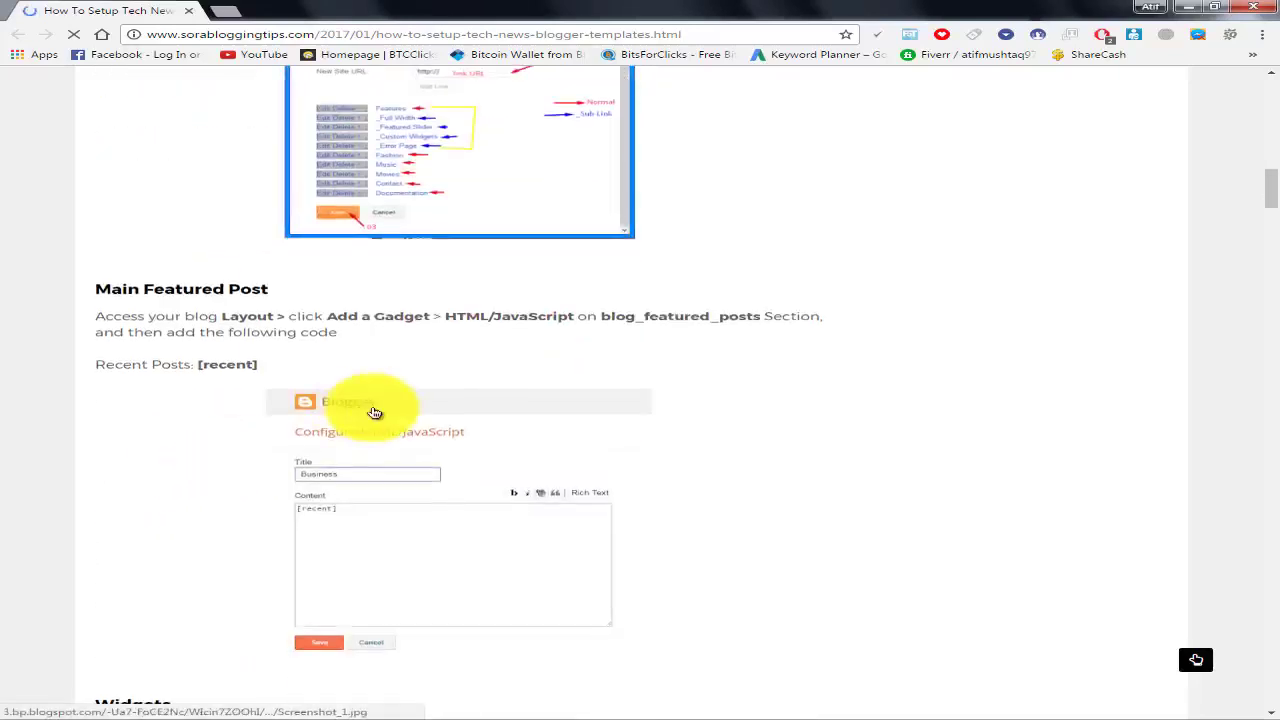
{"action": "scroll", "coordinate": [537, 600], "scroll_direction": "down", "scroll_amount": 2}
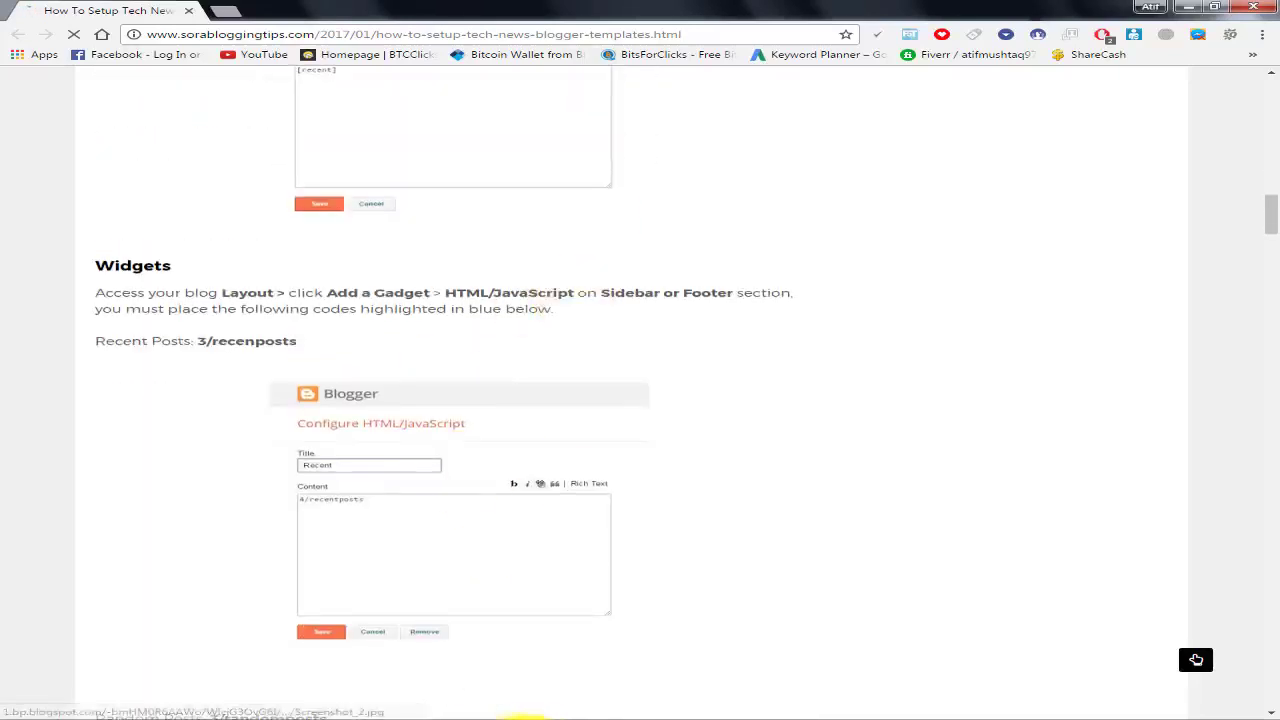
Return to the Life Hacks browser window and open the blog's Layout page in Blogger.
{"action": "mouse_move", "coordinate": [171, 698]}
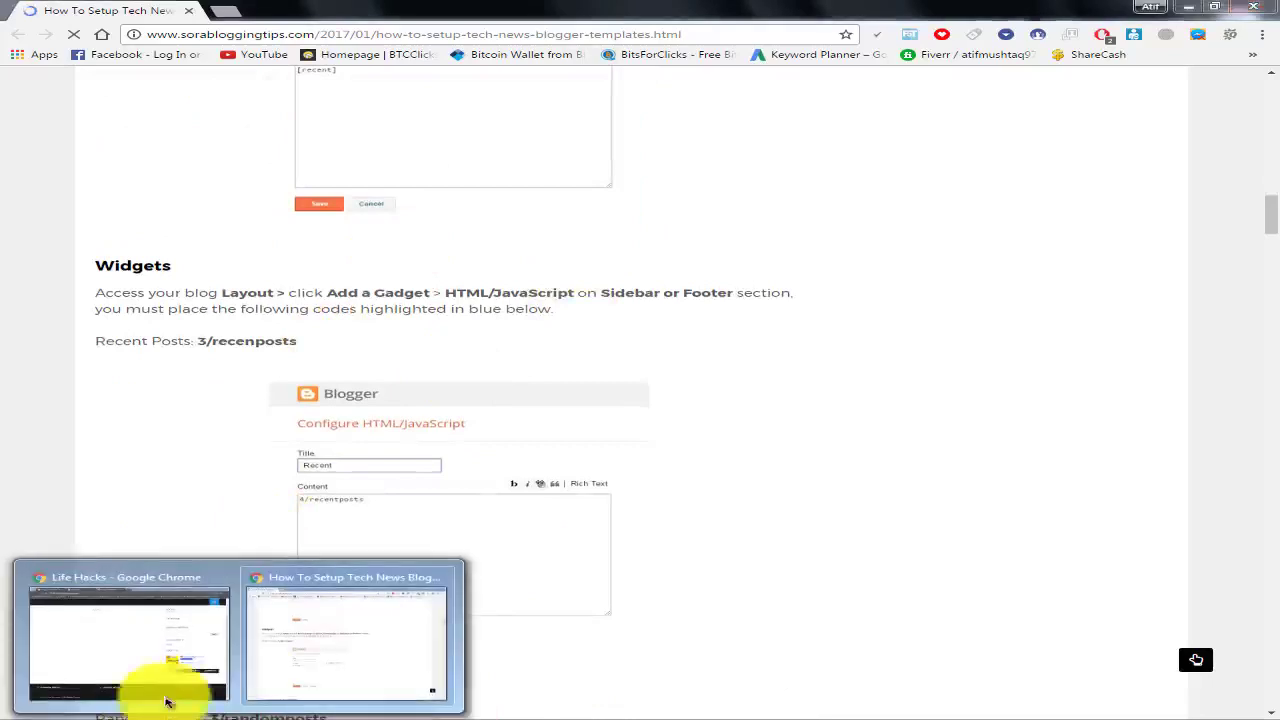
{"action": "left_click", "coordinate": [174, 673]}
{"action": "scroll", "coordinate": [560, 240], "scroll_direction": "up", "scroll_amount": 2}
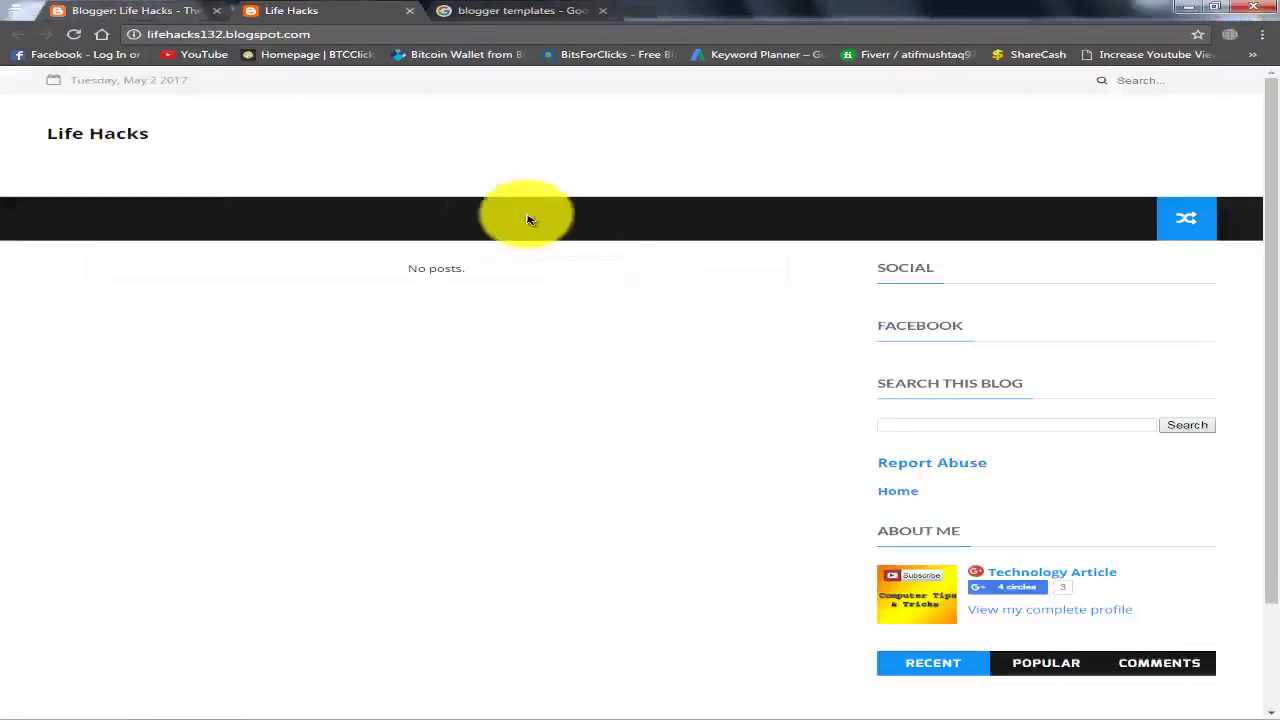
{"action": "left_click", "coordinate": [171, 8]}
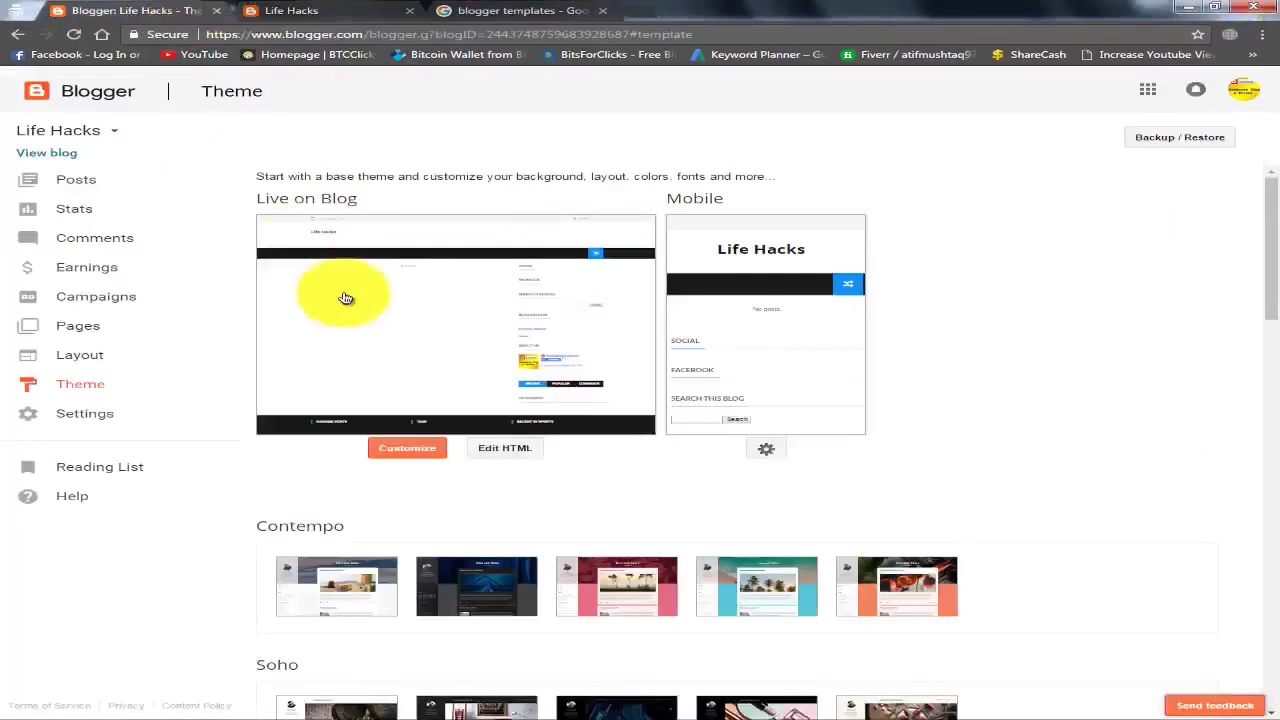
{"action": "left_click", "coordinate": [91, 360]}
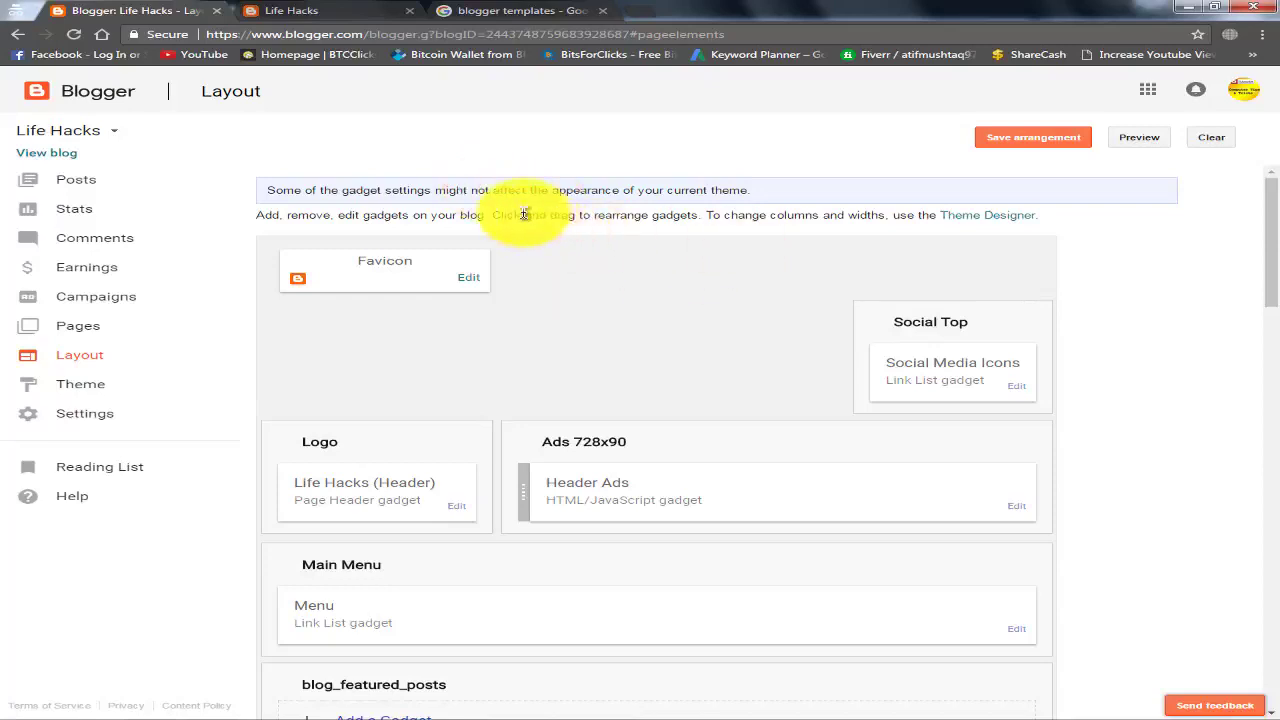
Edit the Main Menu link list gadget, clearing its title and entering Home as the new site name.
{"action": "scroll", "coordinate": [620, 420], "scroll_direction": "down", "scroll_amount": 2}
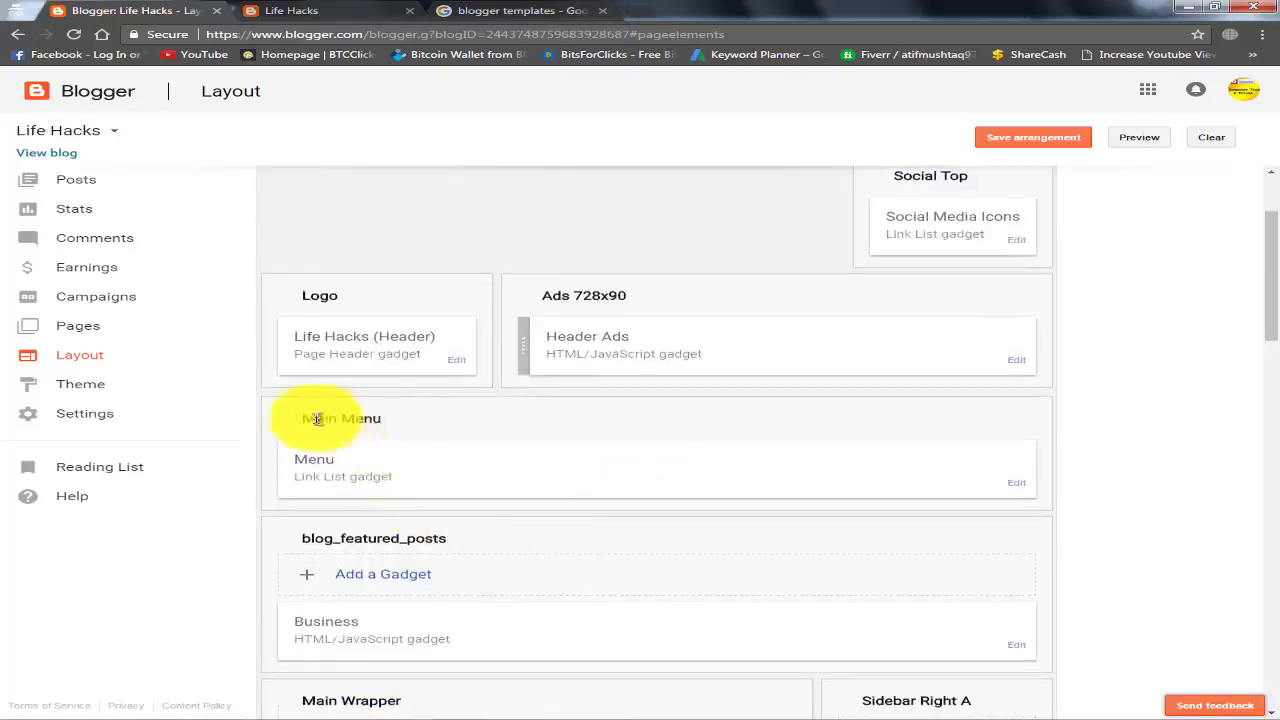
{"action": "left_click", "coordinate": [1020, 484]}
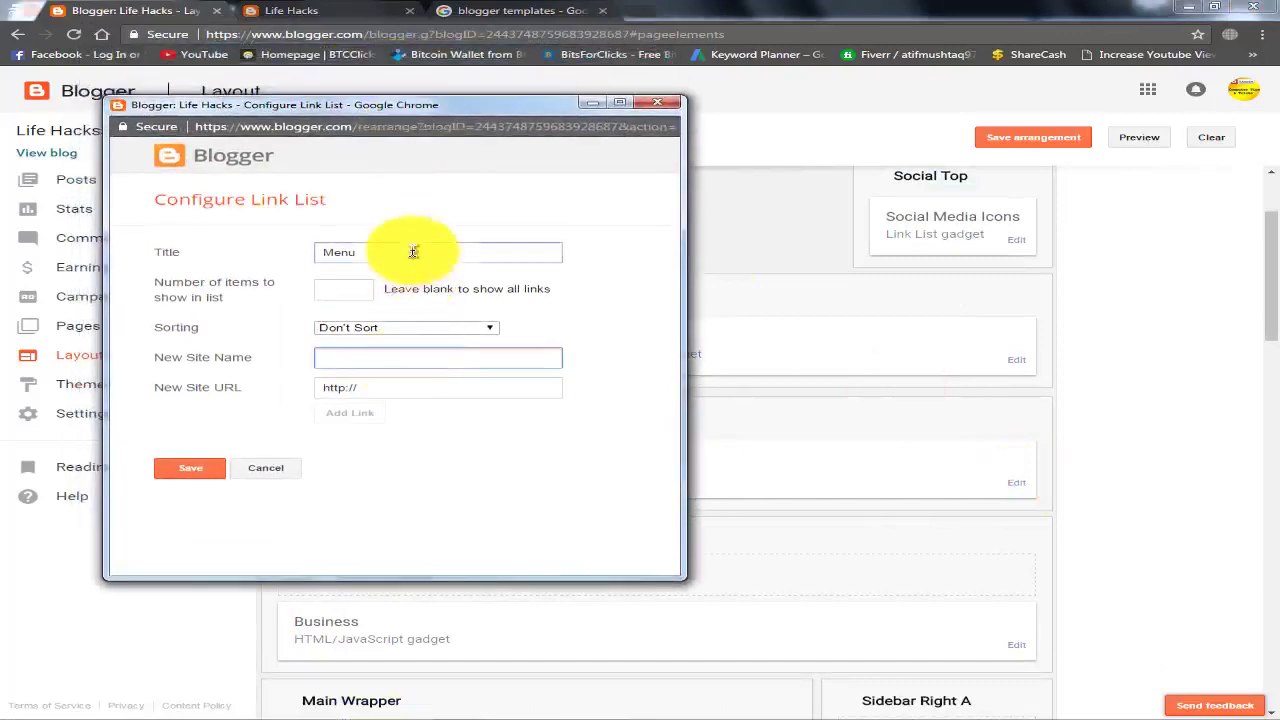
{"action": "left_click_drag", "start_coordinate": [417, 250], "coordinate": [131, 234]}
{"action": "key", "text": "BackSpace"}
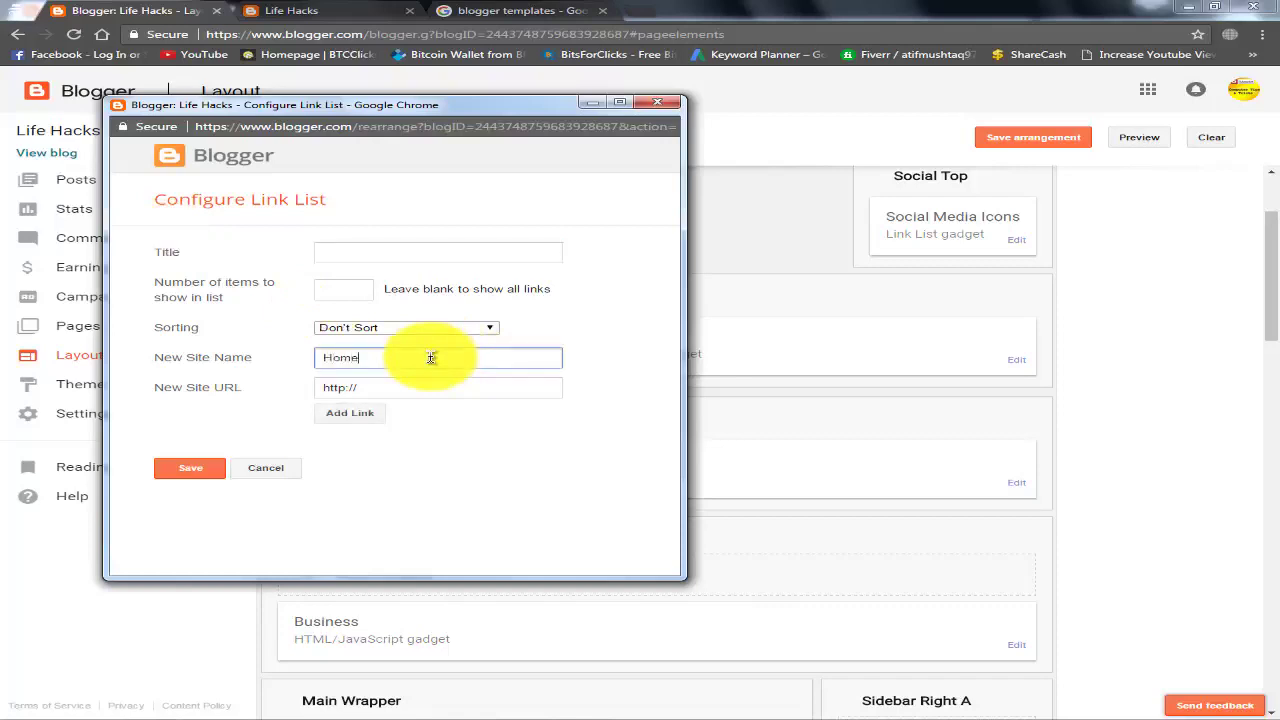
Copy the blog's address, lifehacks132.blogspot.com, from its public page.
{"action": "left_click", "coordinate": [300, 12]}
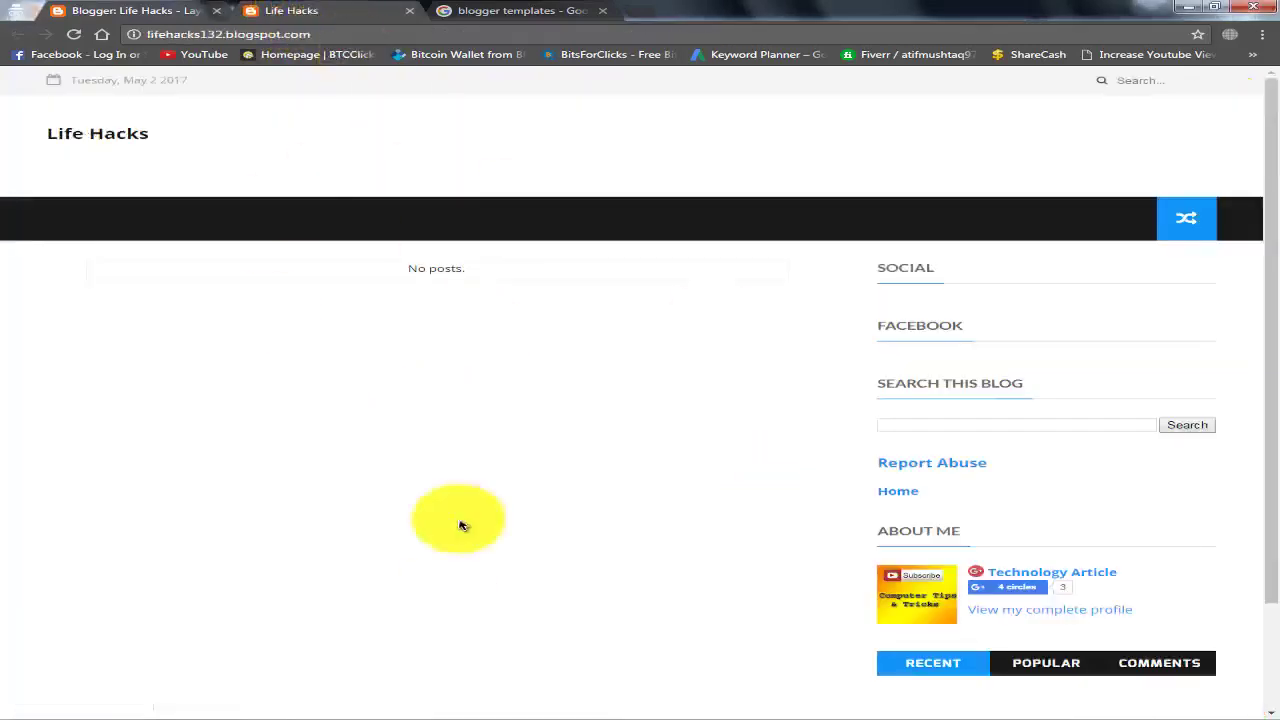
{"action": "scroll", "coordinate": [700, 457], "scroll_direction": "down", "scroll_amount": 2}
{"action": "scroll", "coordinate": [700, 457], "scroll_direction": "up", "scroll_amount": 2}
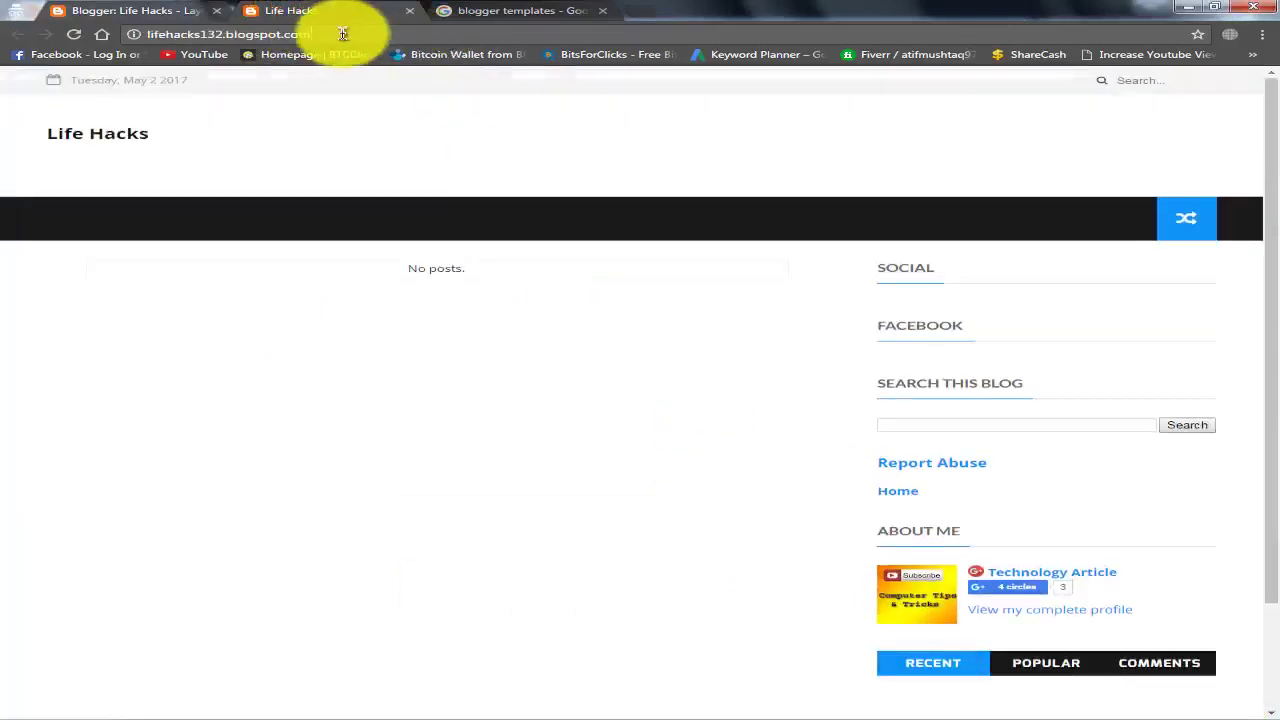
{"action": "left_click", "coordinate": [300, 34]}
{"action": "right_click", "coordinate": [288, 36]}
{"action": "left_click", "coordinate": [318, 87]}
Paste the copied blog address as the Home link's URL, add the link and save the link list gadget.
{"action": "left_click", "coordinate": [137, 12]}
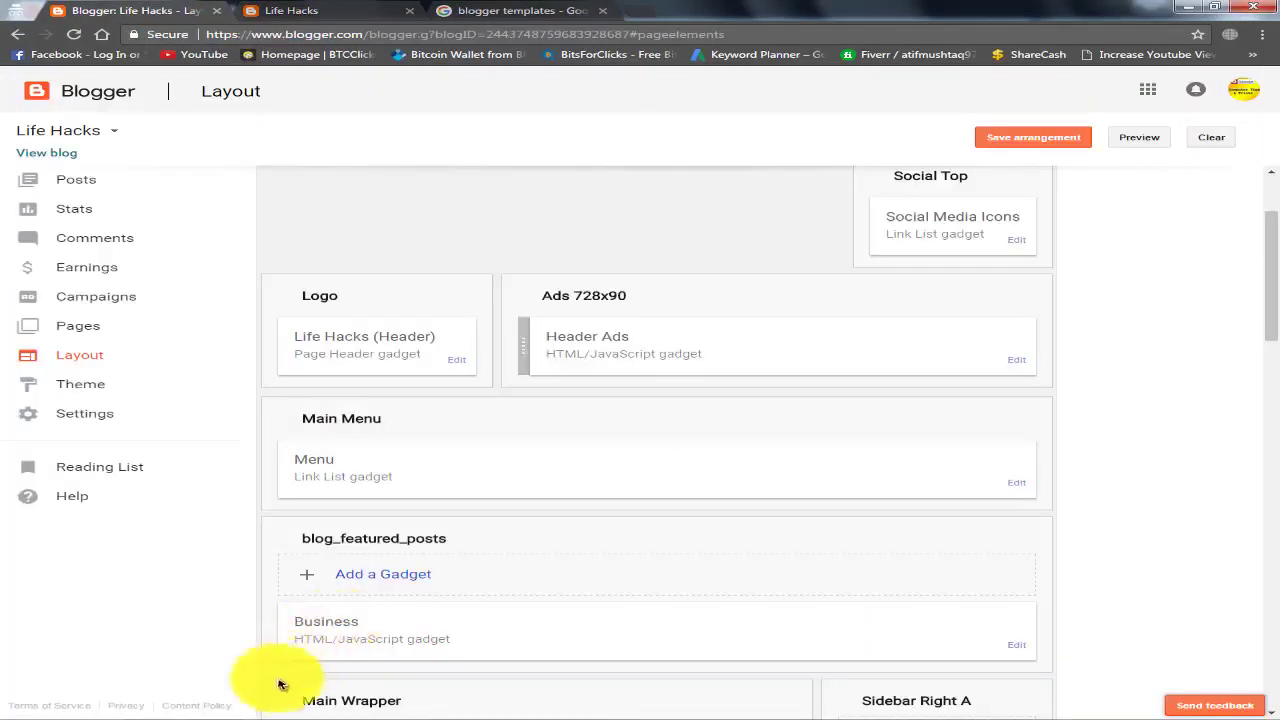
{"action": "mouse_move", "coordinate": [150, 712]}
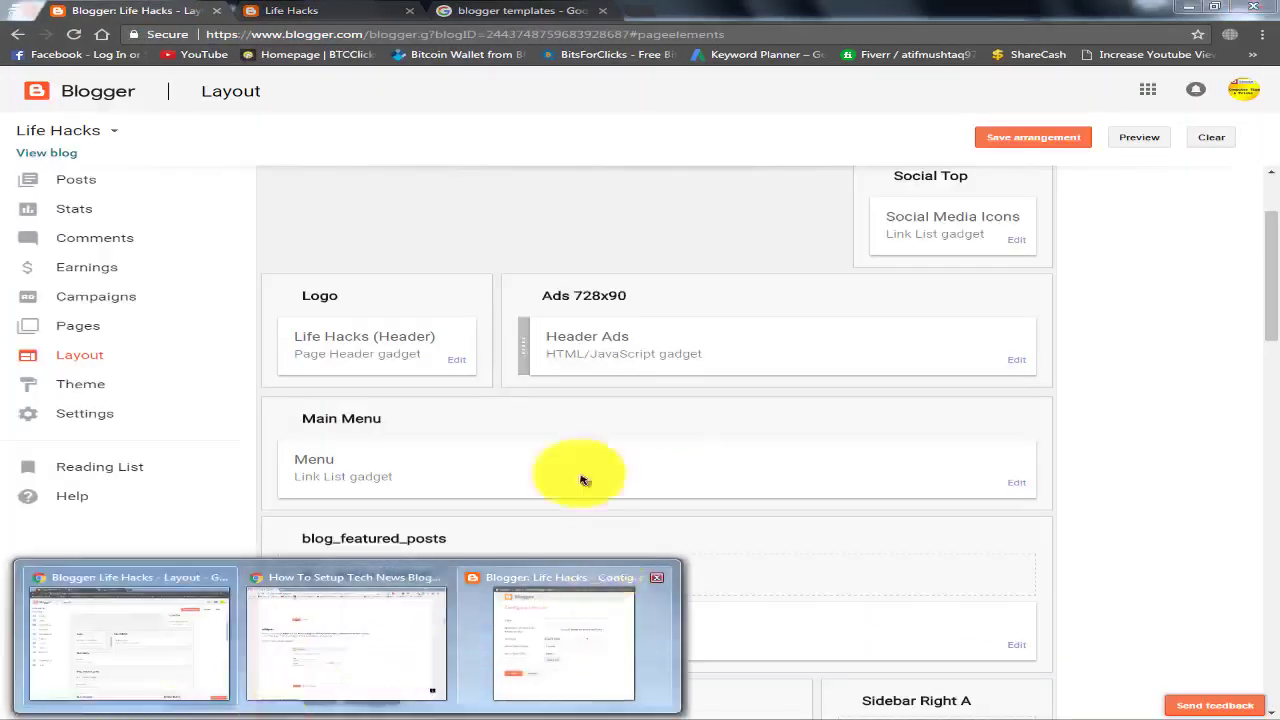
{"action": "left_click", "coordinate": [570, 650]}
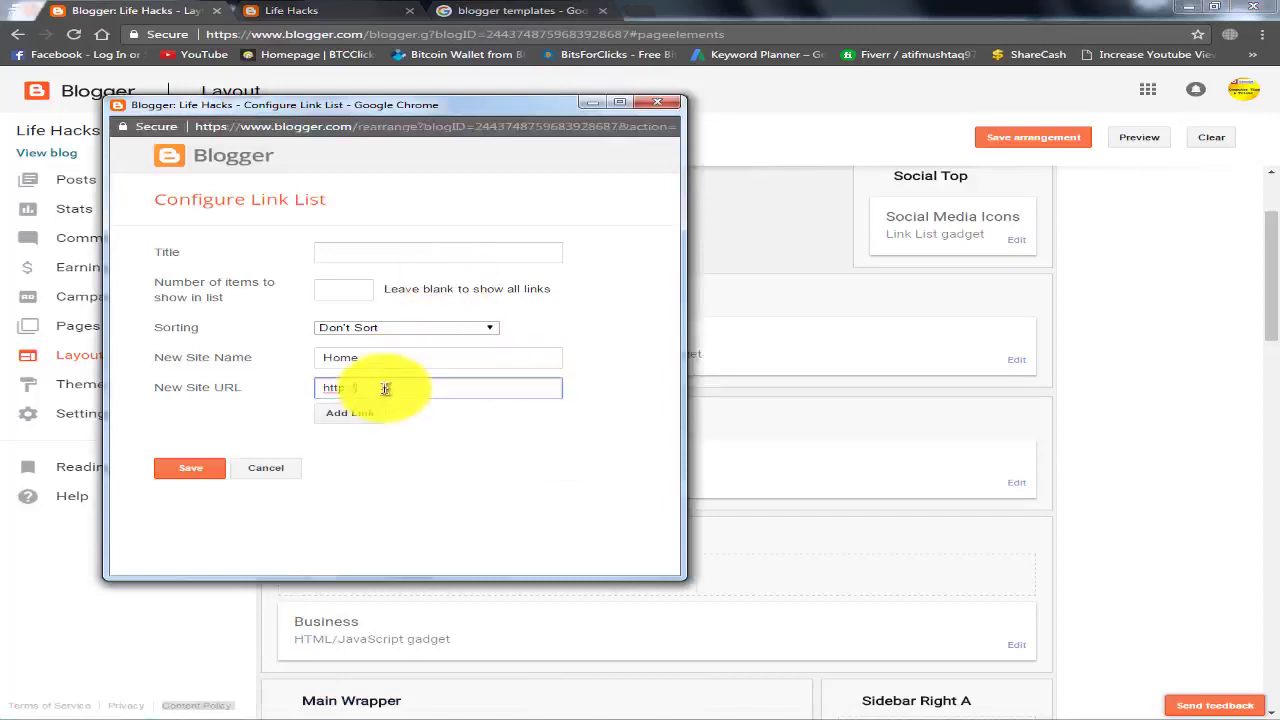
{"action": "right_click", "coordinate": [411, 394]}
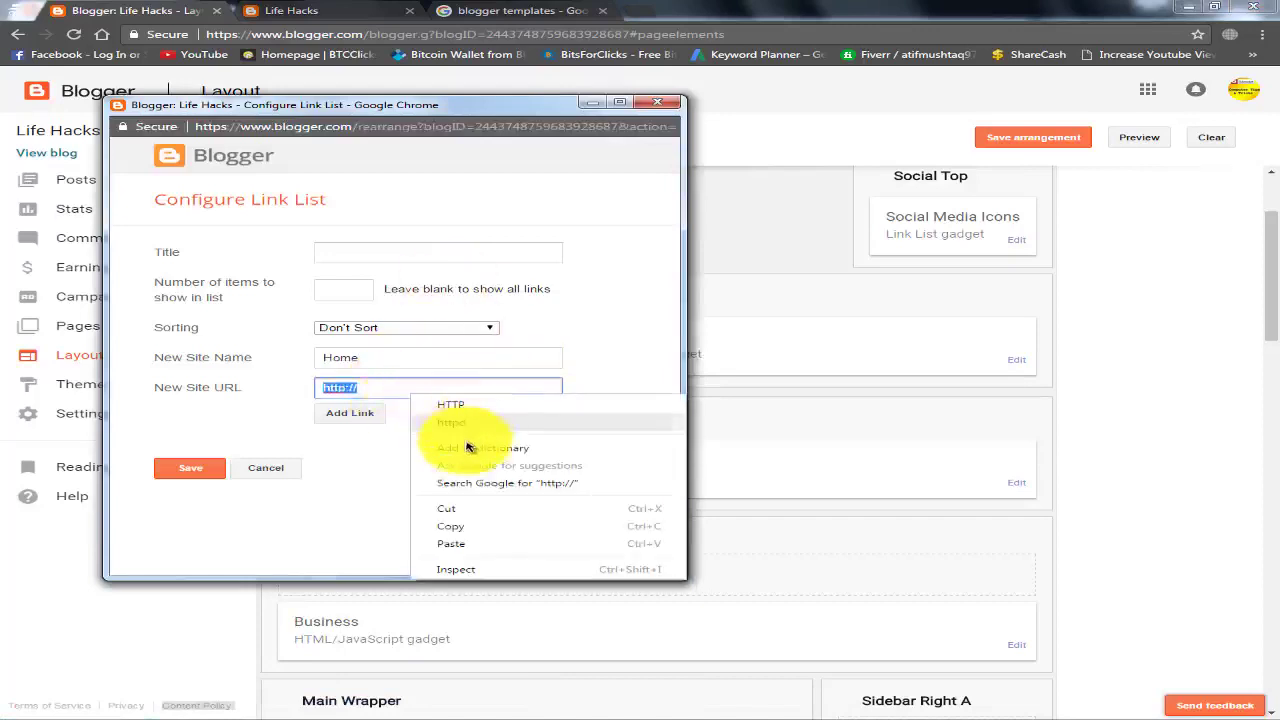
{"action": "left_click", "coordinate": [471, 543]}
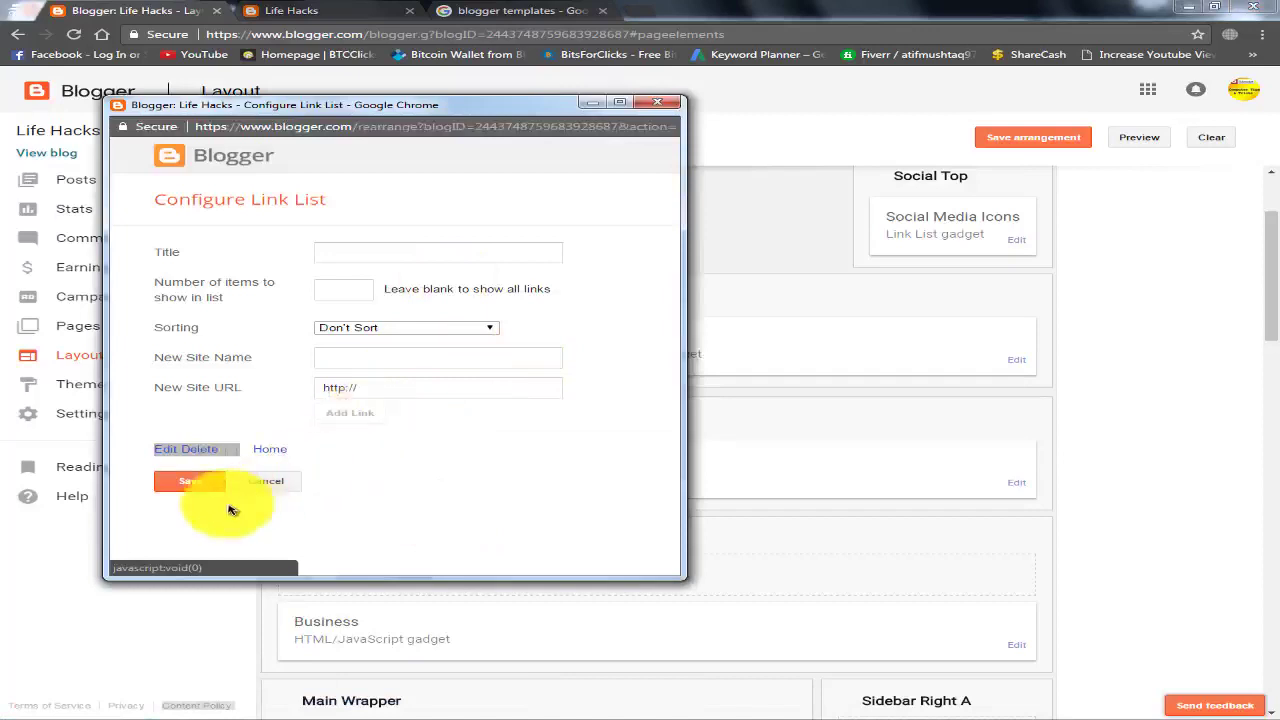
{"action": "left_click", "coordinate": [178, 481]}
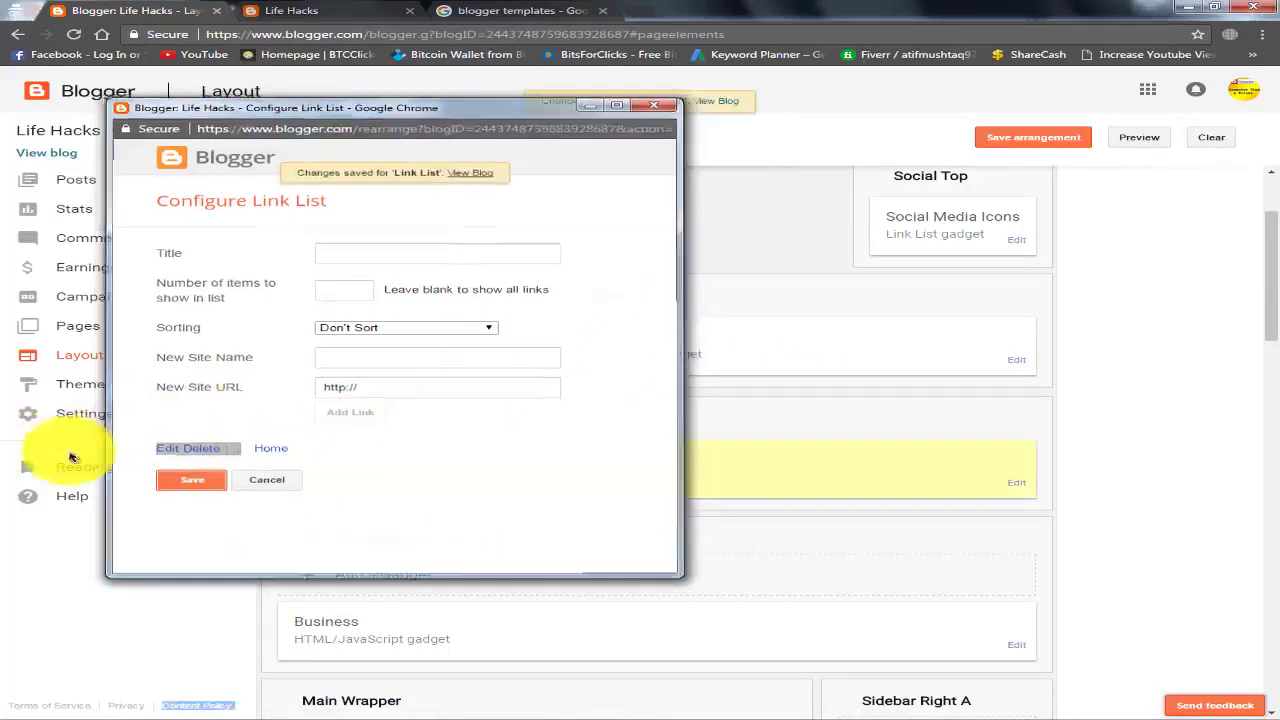
Save the layout arrangement and reload the public blog page to check the main menu.
{"action": "left_click", "coordinate": [1033, 140]}
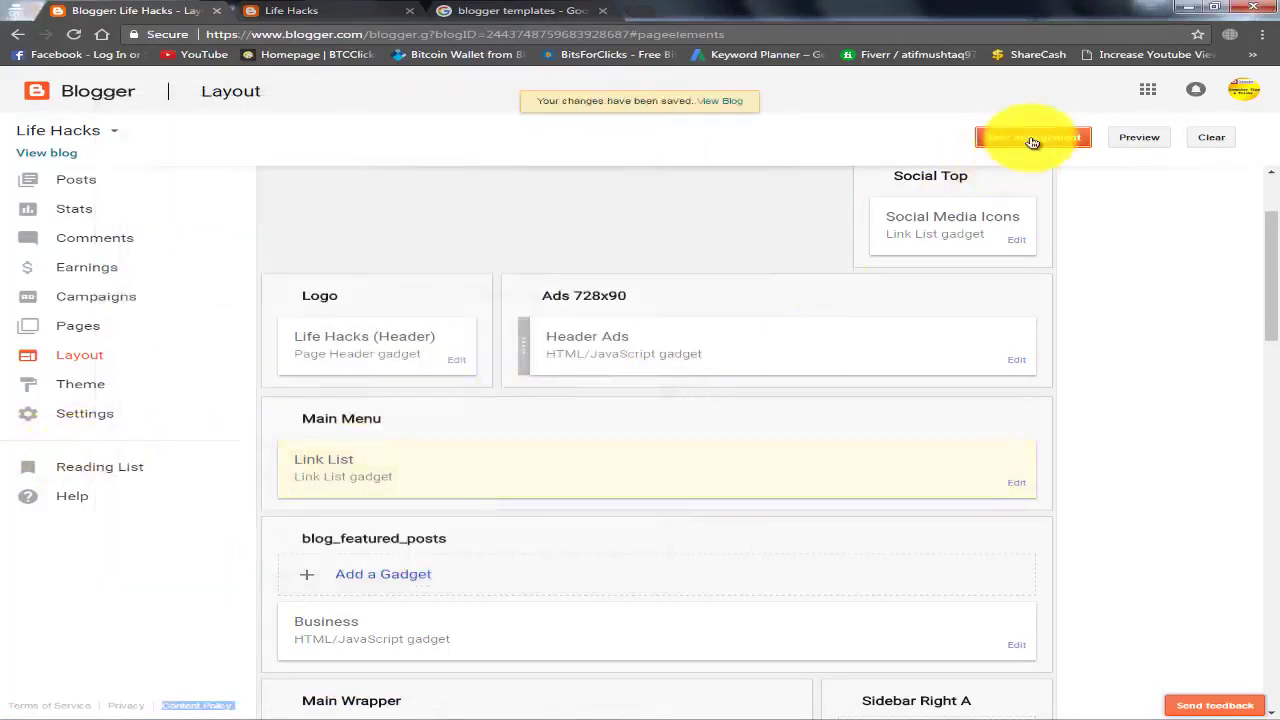
{"action": "left_click", "coordinate": [290, 10]}
{"action": "left_click", "coordinate": [73, 35]}
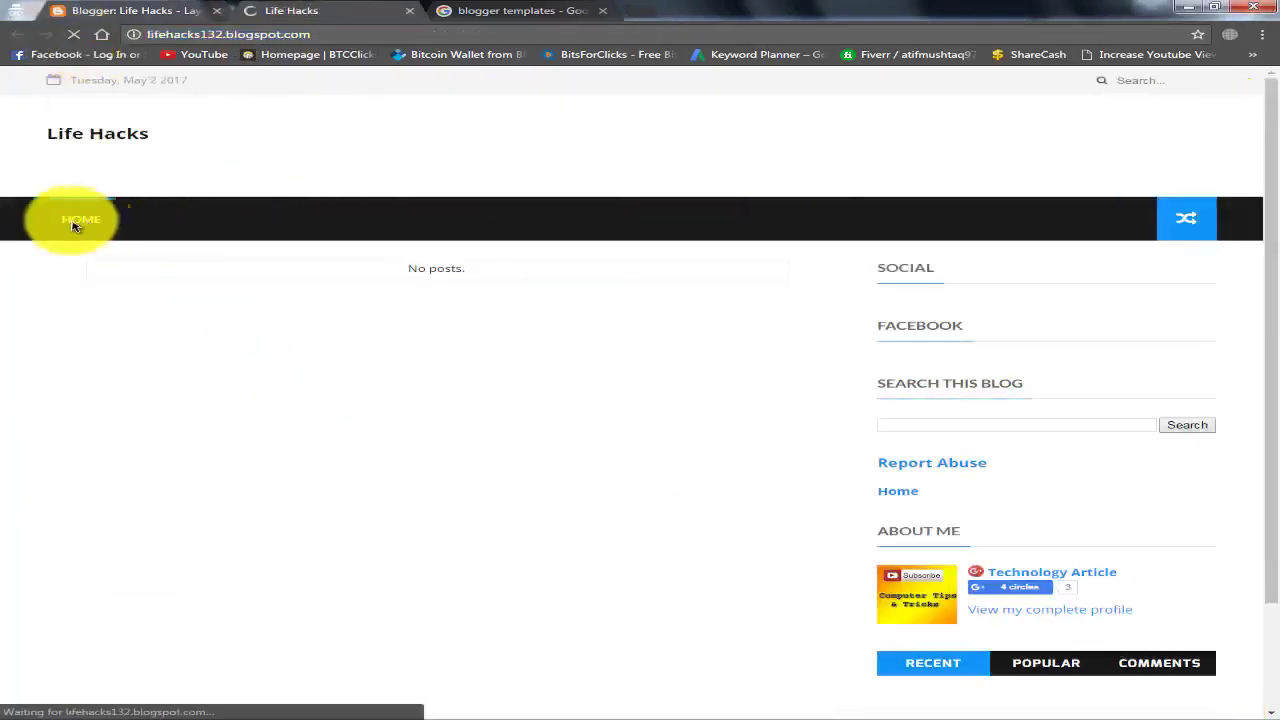
Test the Home menu link on the public blog page and check the blog's post list.
{"action": "left_click", "coordinate": [86, 217]}
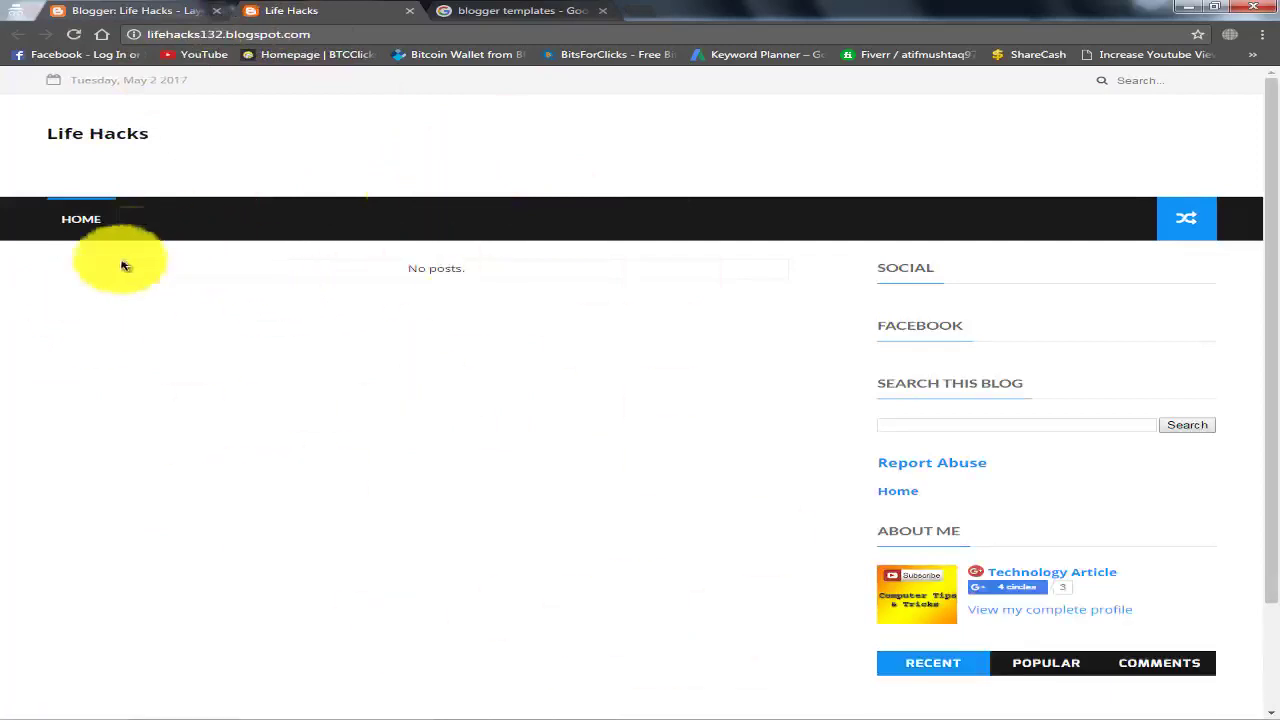
{"action": "left_click", "coordinate": [85, 10]}
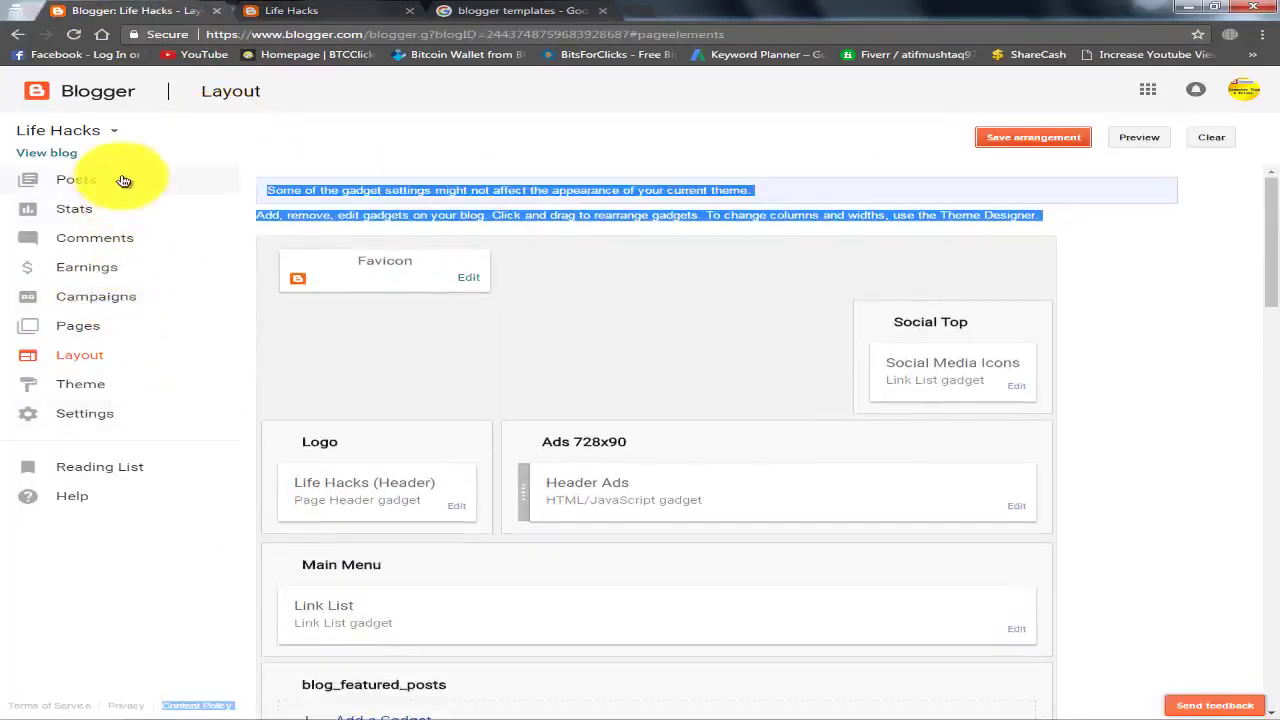
{"action": "left_click", "coordinate": [123, 180]}
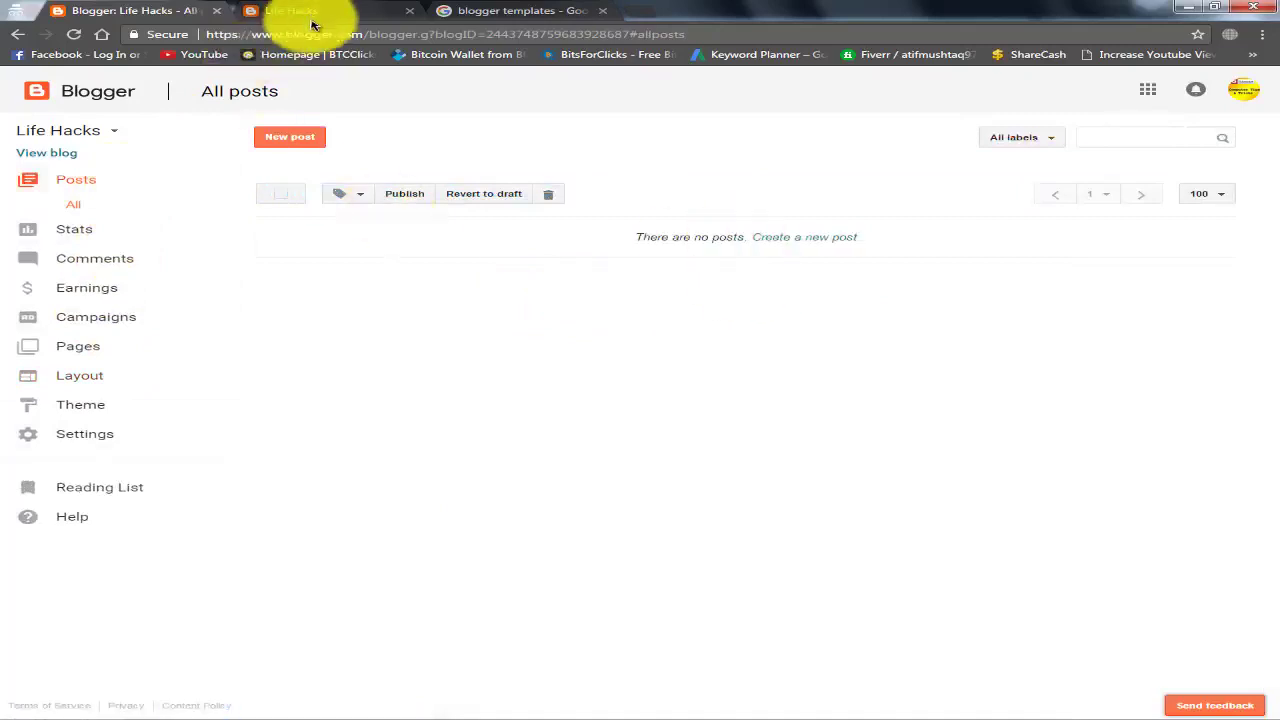
{"action": "left_click", "coordinate": [310, 12]}
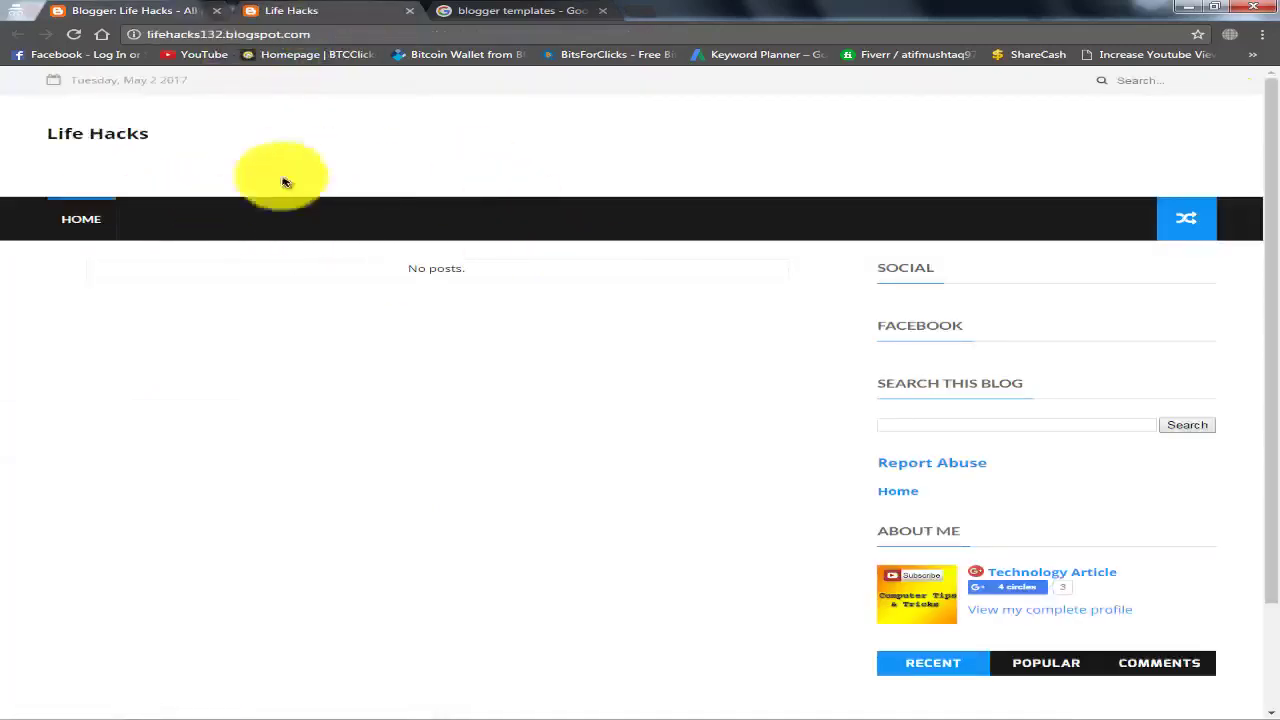
{"action": "left_click", "coordinate": [165, 12]}
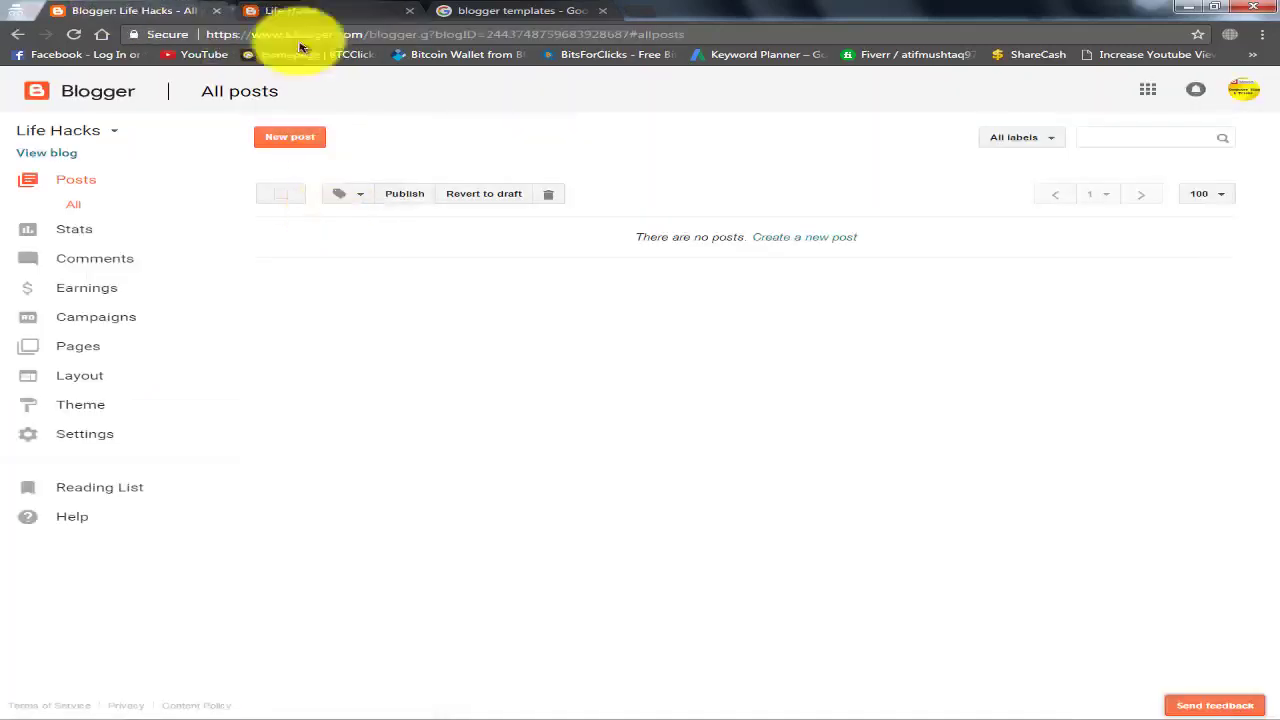
Add a Life Hacks link to the Main Menu link list gadget in the layout, then save the gadget and the arrangement.
{"action": "left_click", "coordinate": [108, 386]}
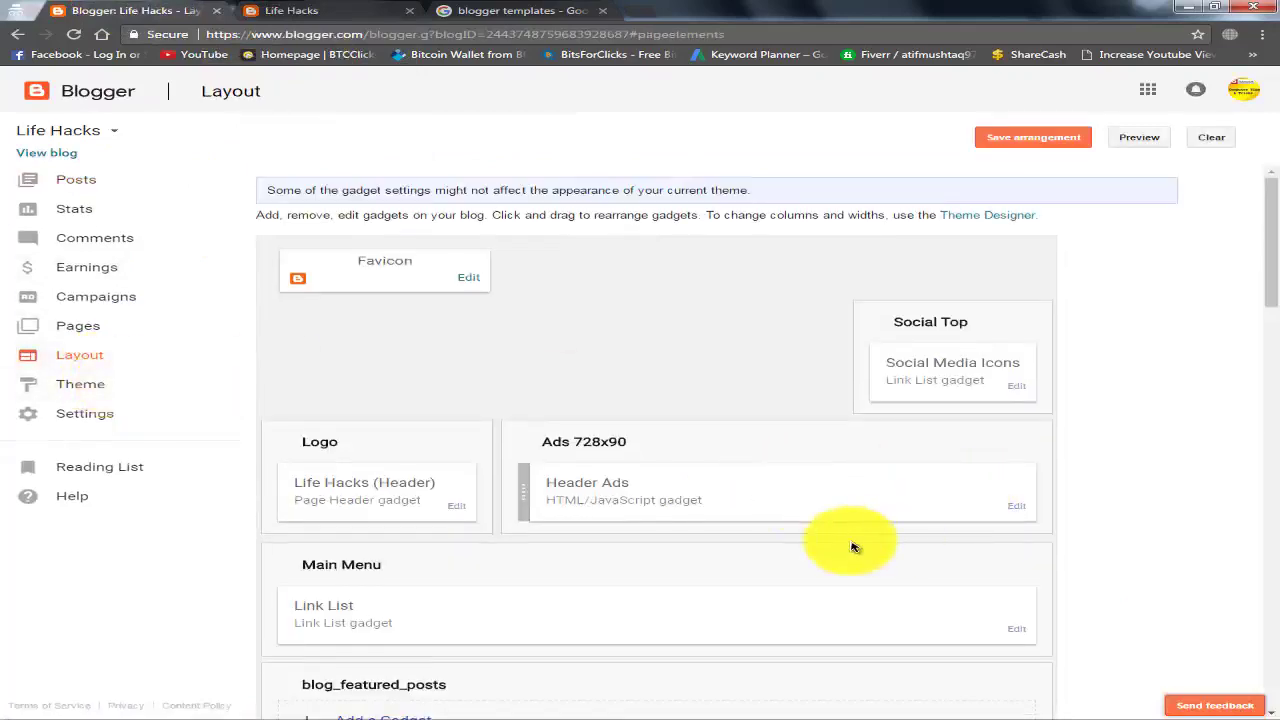
{"action": "scroll", "coordinate": [920, 540], "scroll_direction": "down", "scroll_amount": 1}
{"action": "left_click", "coordinate": [1015, 555]}
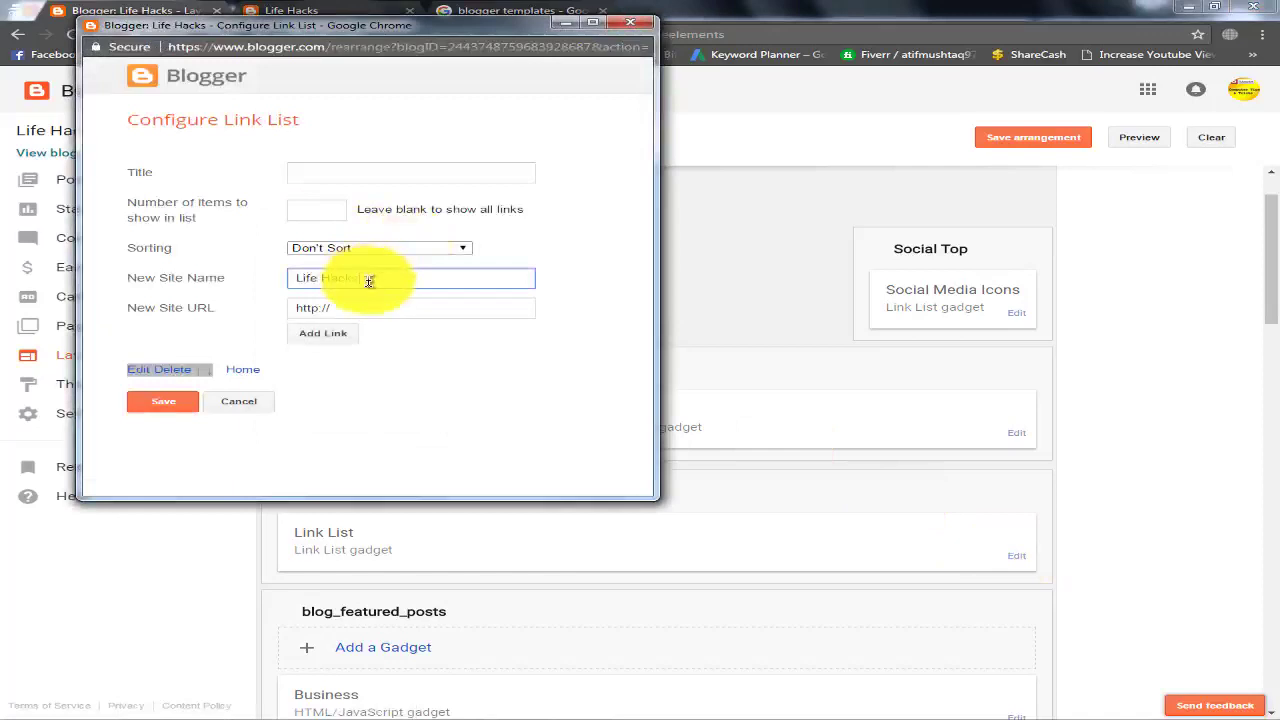
{"action": "left_click", "coordinate": [332, 343]}
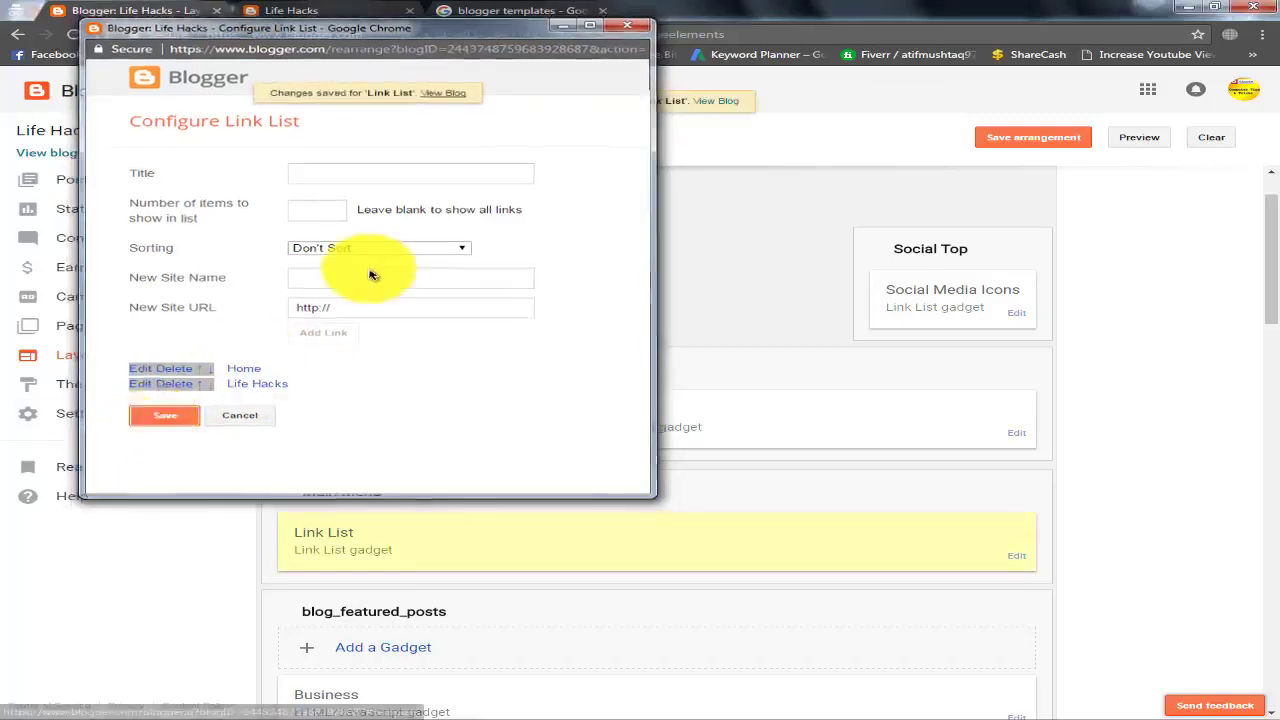
{"action": "left_click", "coordinate": [1032, 137]}
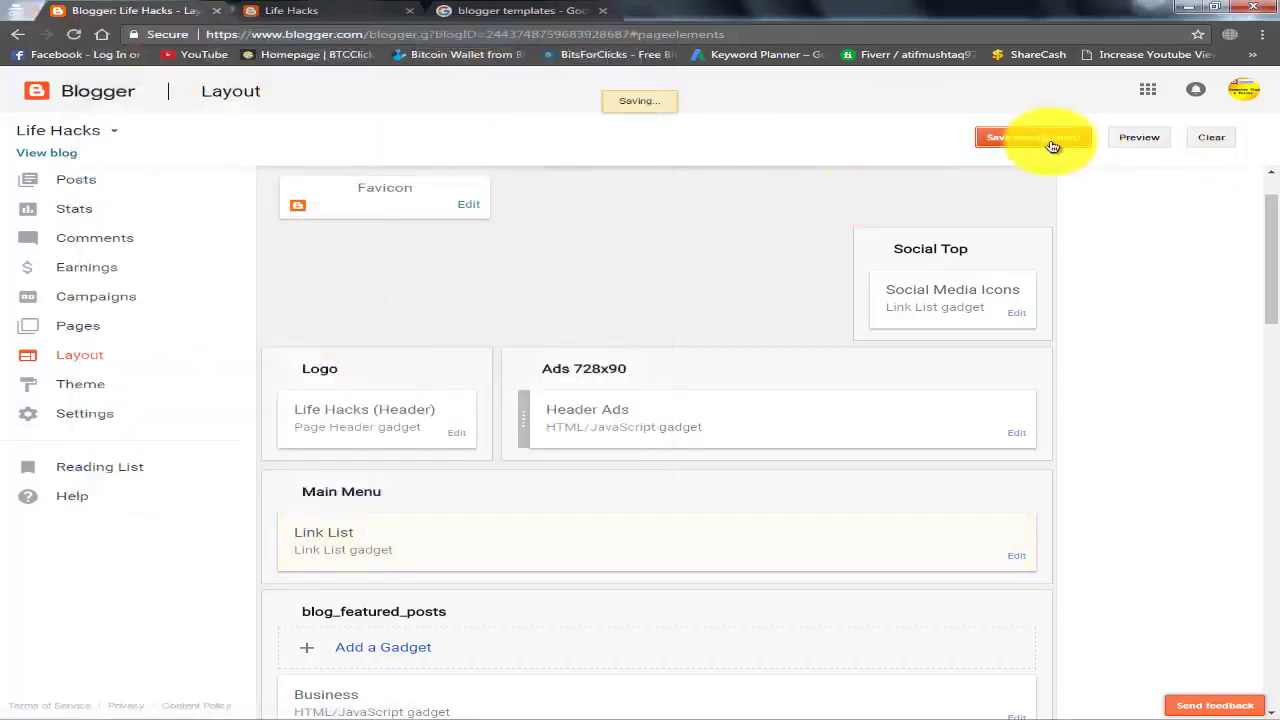
Start a new blog post from the post list and view its Labels setting, leaving it blank.
{"action": "left_click", "coordinate": [108, 200]}
{"action": "left_click", "coordinate": [820, 243]}
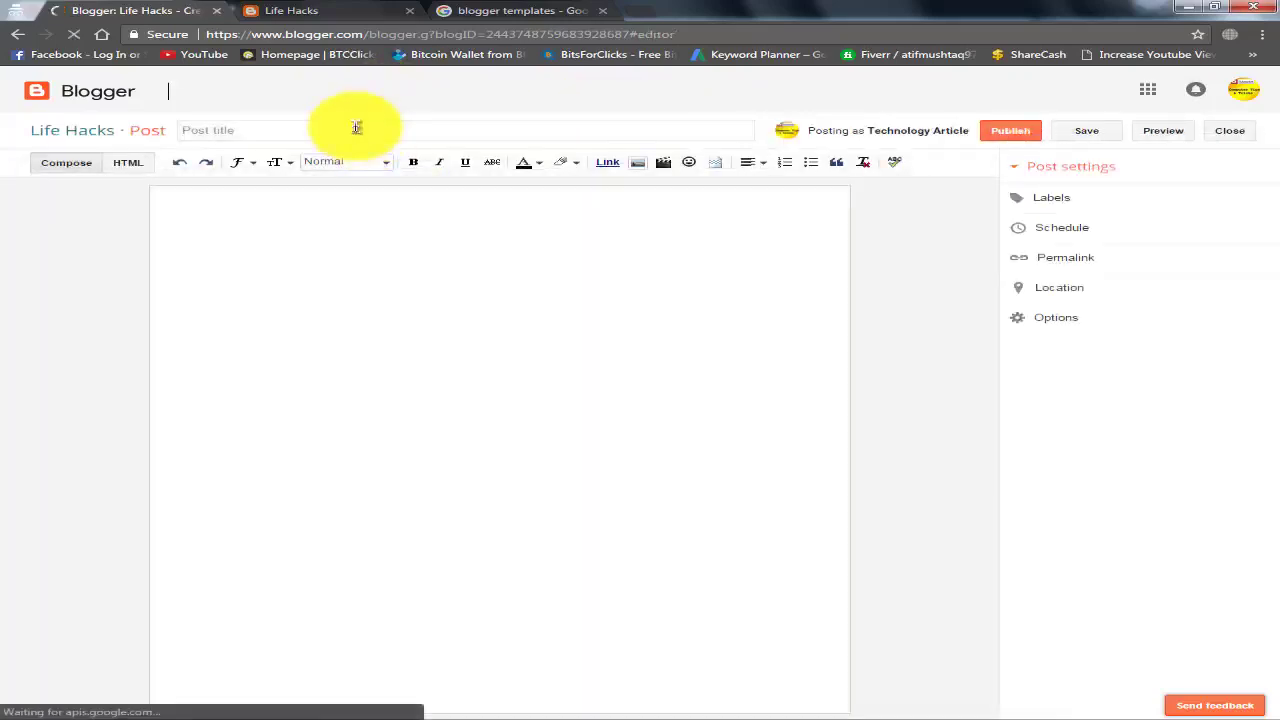
{"action": "left_click", "coordinate": [354, 128]}
{"action": "left_click", "coordinate": [1117, 201]}
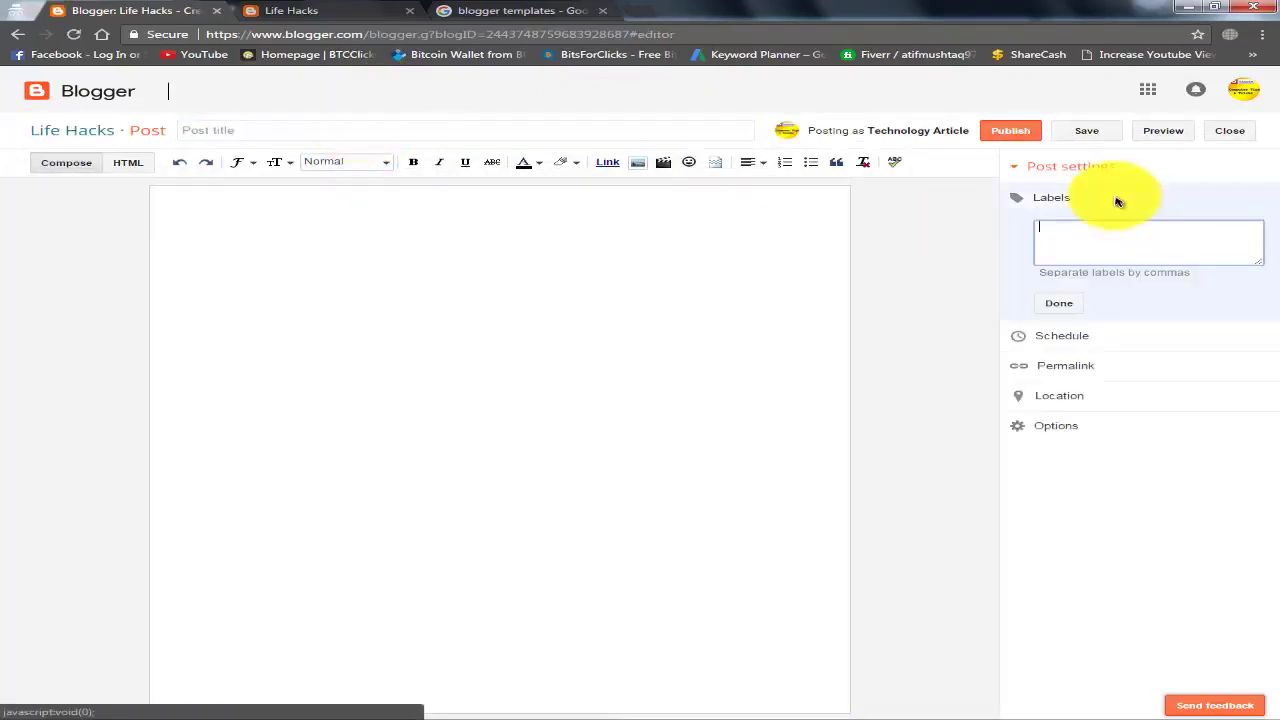
{"action": "left_click", "coordinate": [1060, 305]}
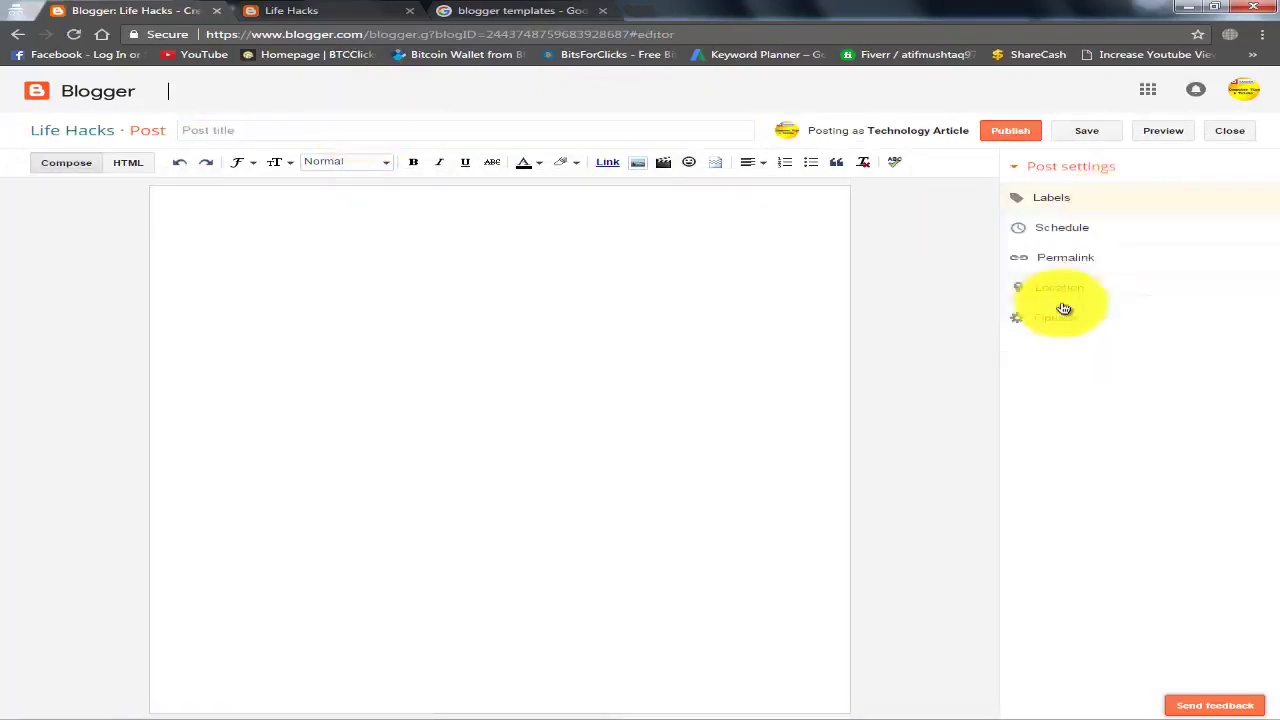
{"action": "left_click", "coordinate": [581, 246]}
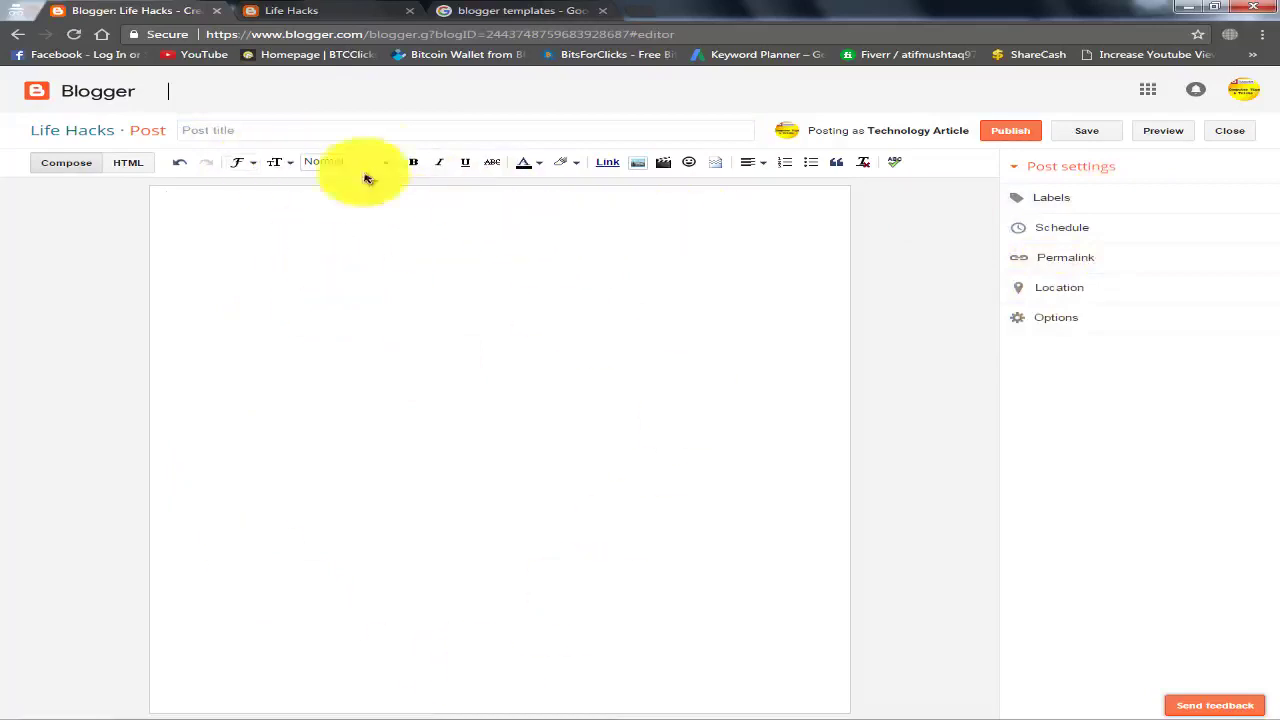
Title the post "Life Hacks and Fun" and write "hello guys welcome" as its body text.
{"action": "left_click", "coordinate": [382, 127]}
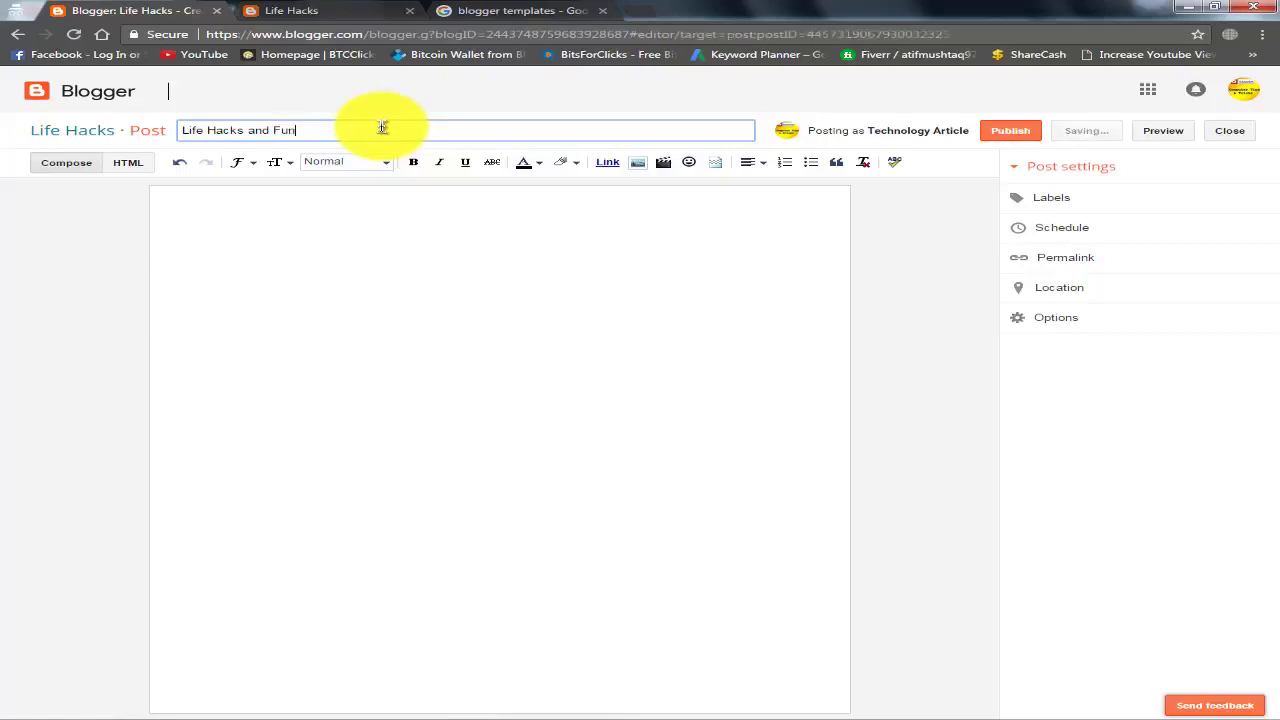
{"action": "left_click", "coordinate": [268, 294]}
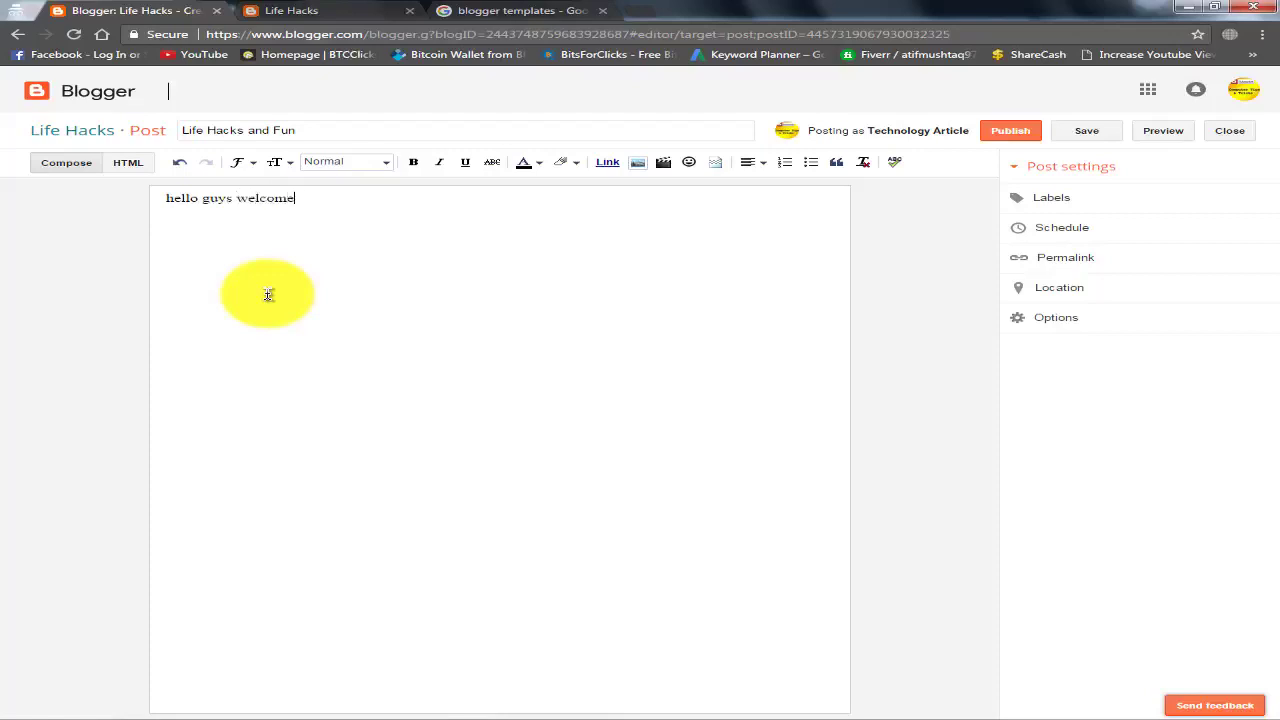
{"action": "left_click", "coordinate": [872, 211]}
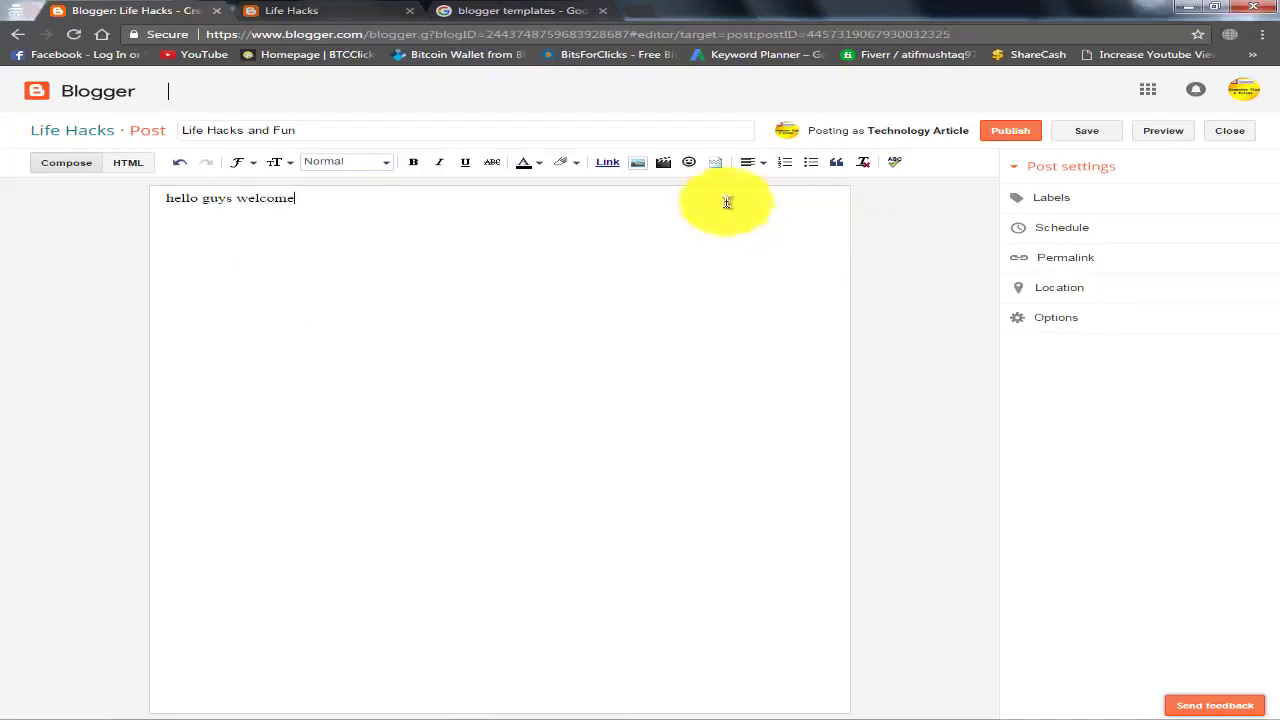
Upload the image bc2fa59f176e4b1596fe6d04ac376f24_13_1600 from the desktop's Mockup folder for use in the post.
{"action": "left_click", "coordinate": [637, 162]}
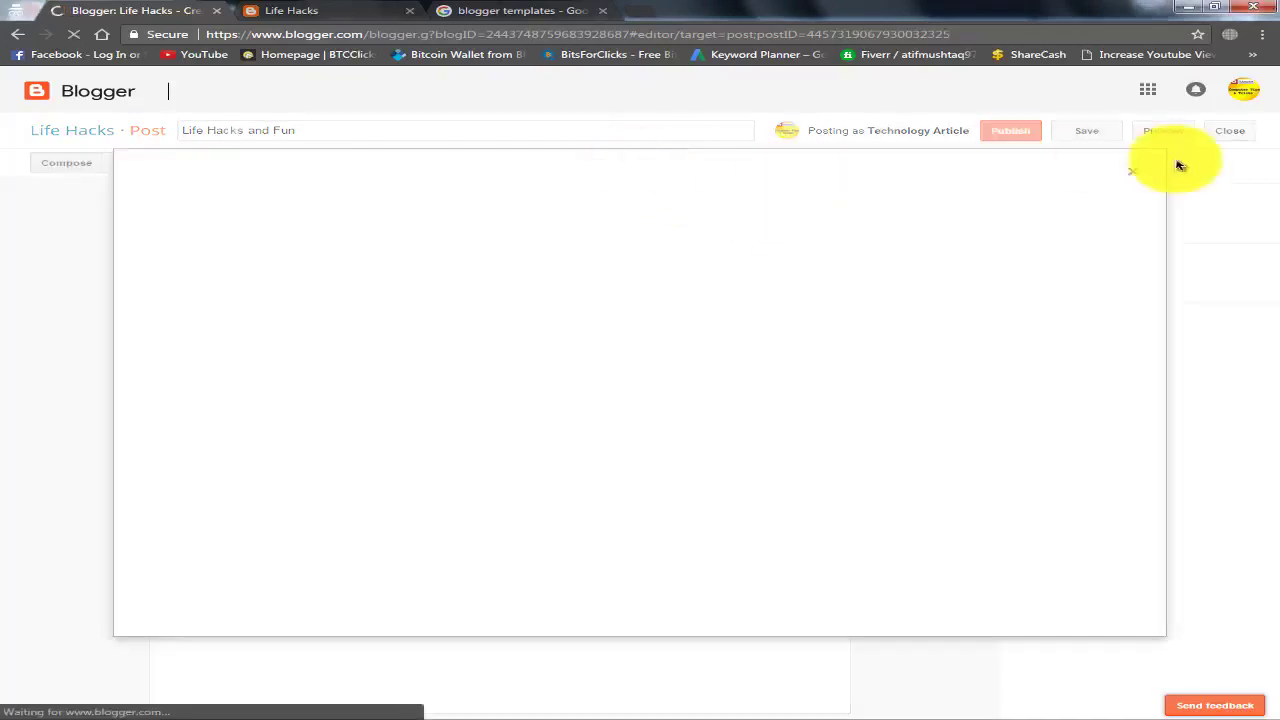
{"action": "left_click", "coordinate": [1133, 171]}
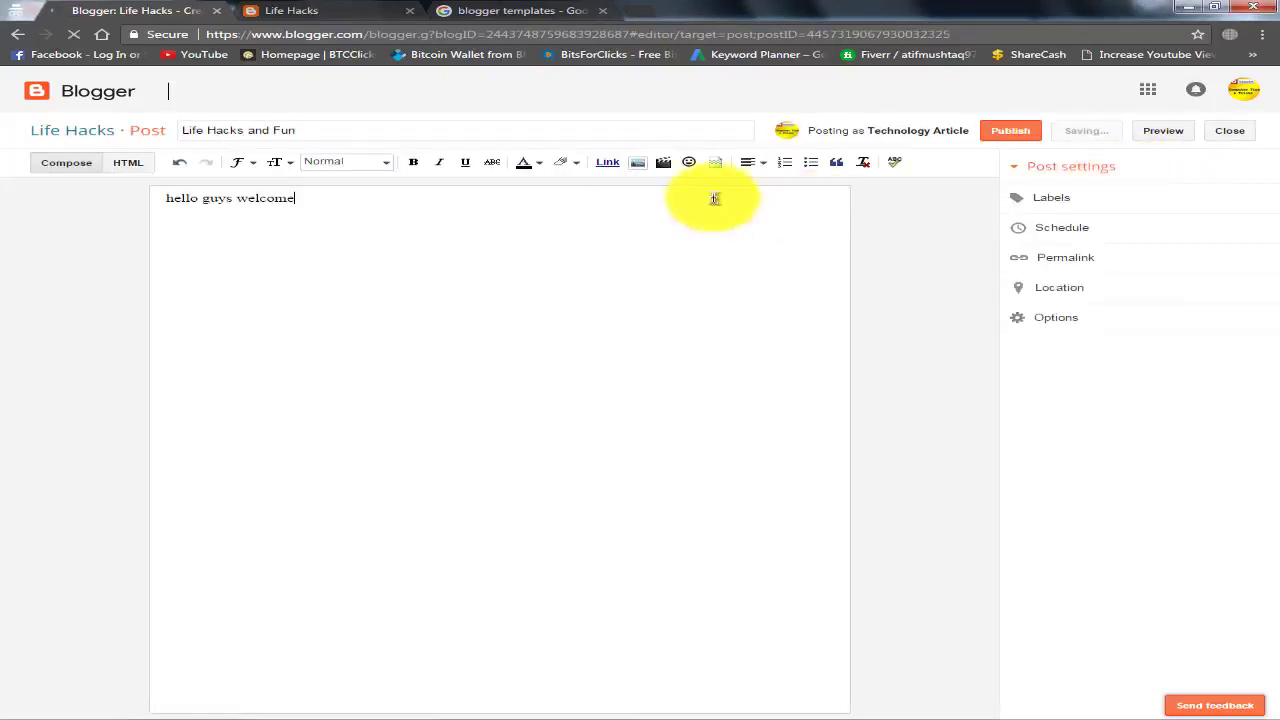
{"action": "left_click", "coordinate": [642, 164]}
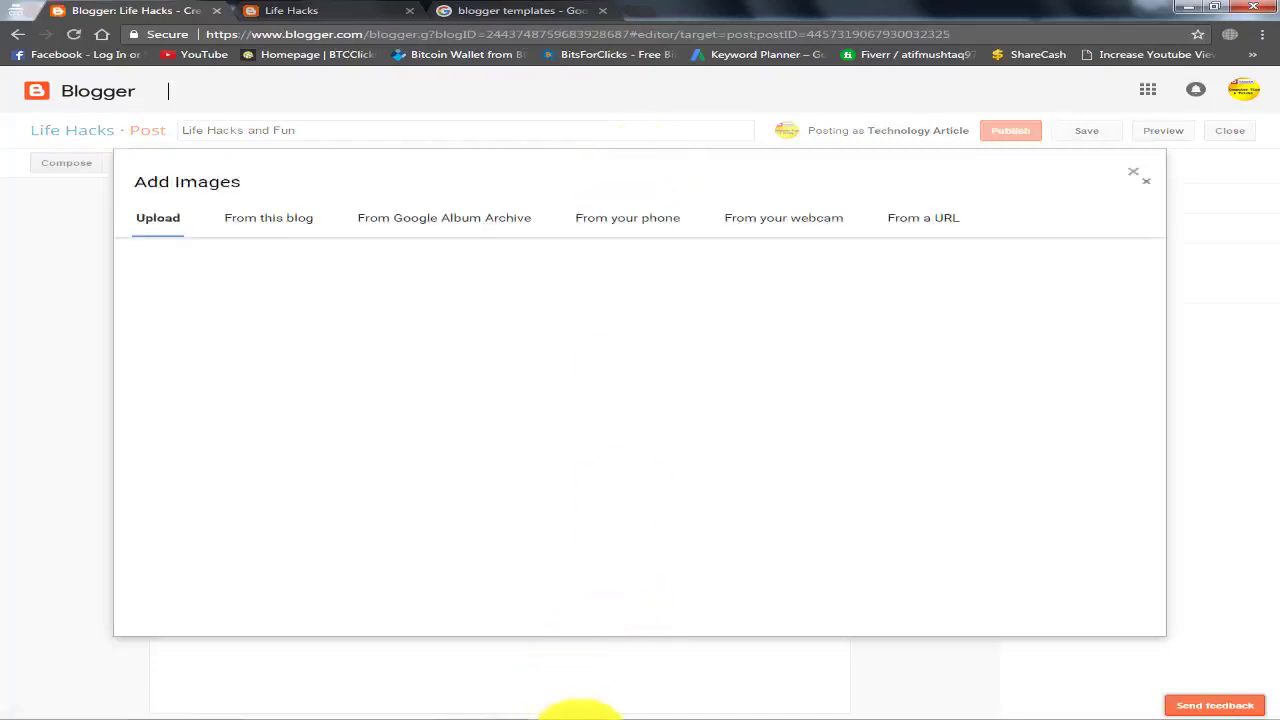
{"action": "mouse_move", "coordinate": [572, 710]}
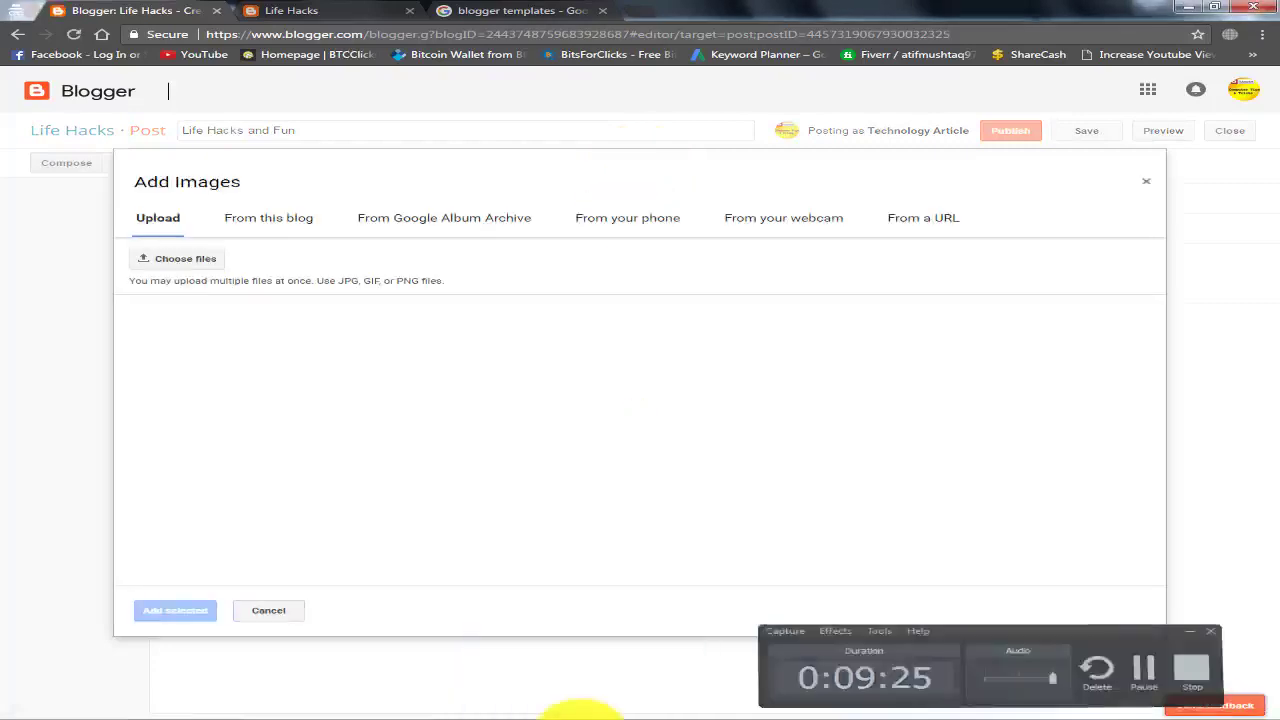
{"action": "left_click", "coordinate": [191, 262]}
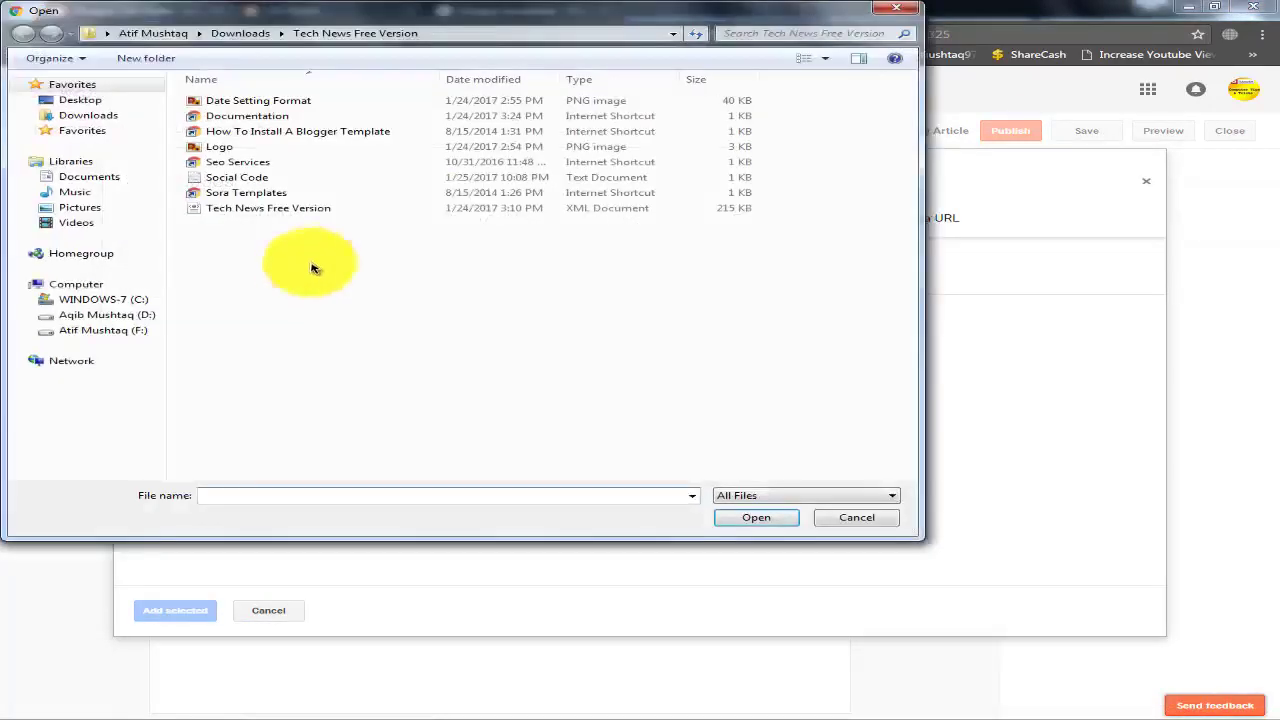
{"action": "left_click", "coordinate": [57, 100]}
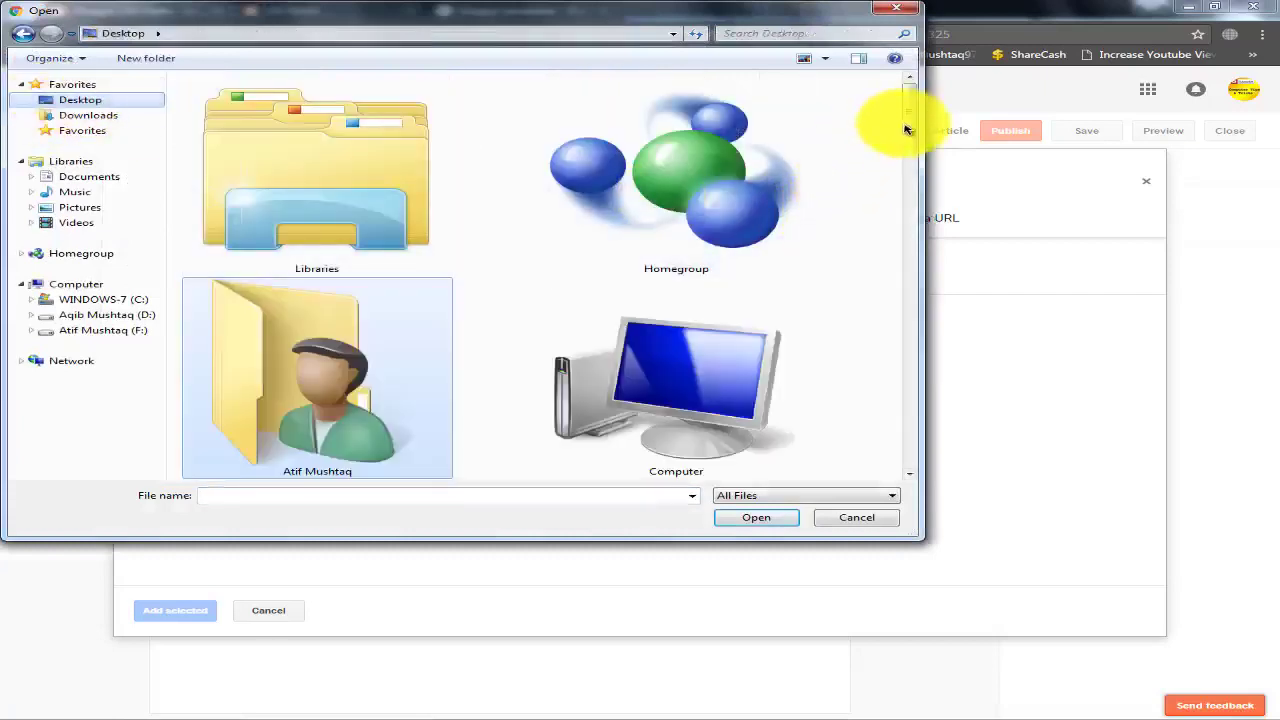
{"action": "scroll", "coordinate": [903, 249], "scroll_direction": "down", "scroll_amount": 5}
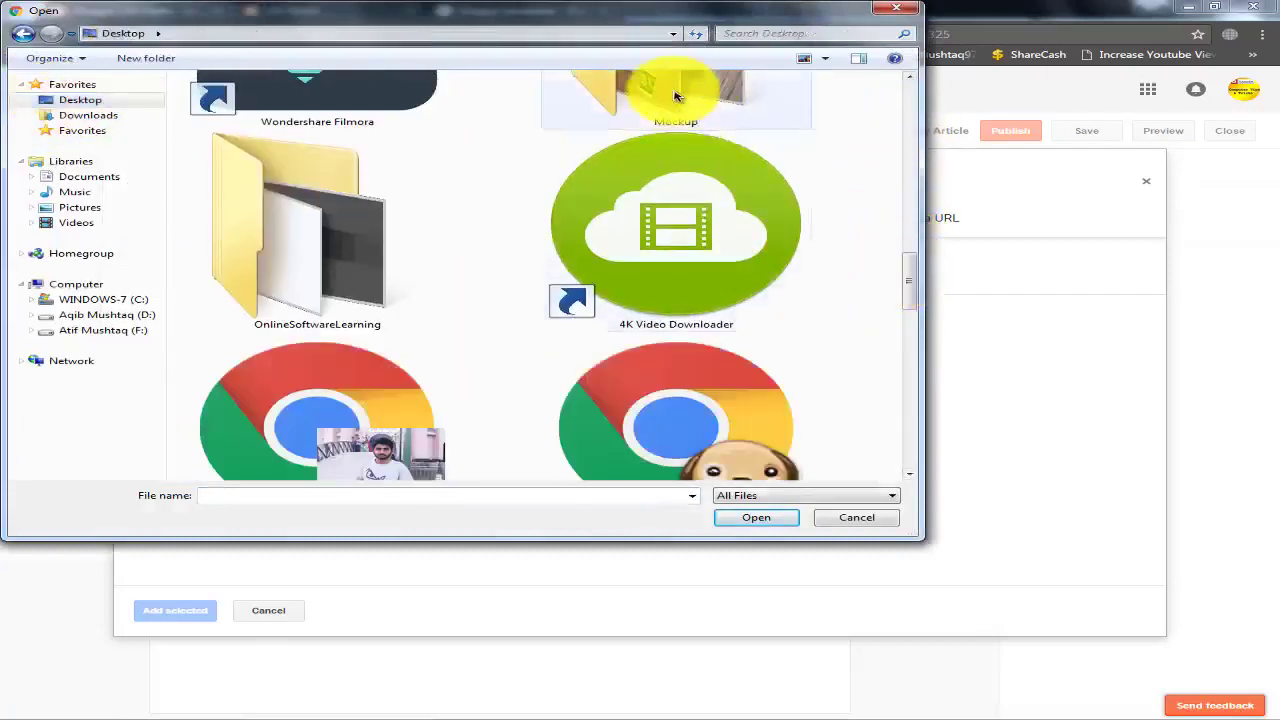
{"action": "double_click", "coordinate": [677, 94]}
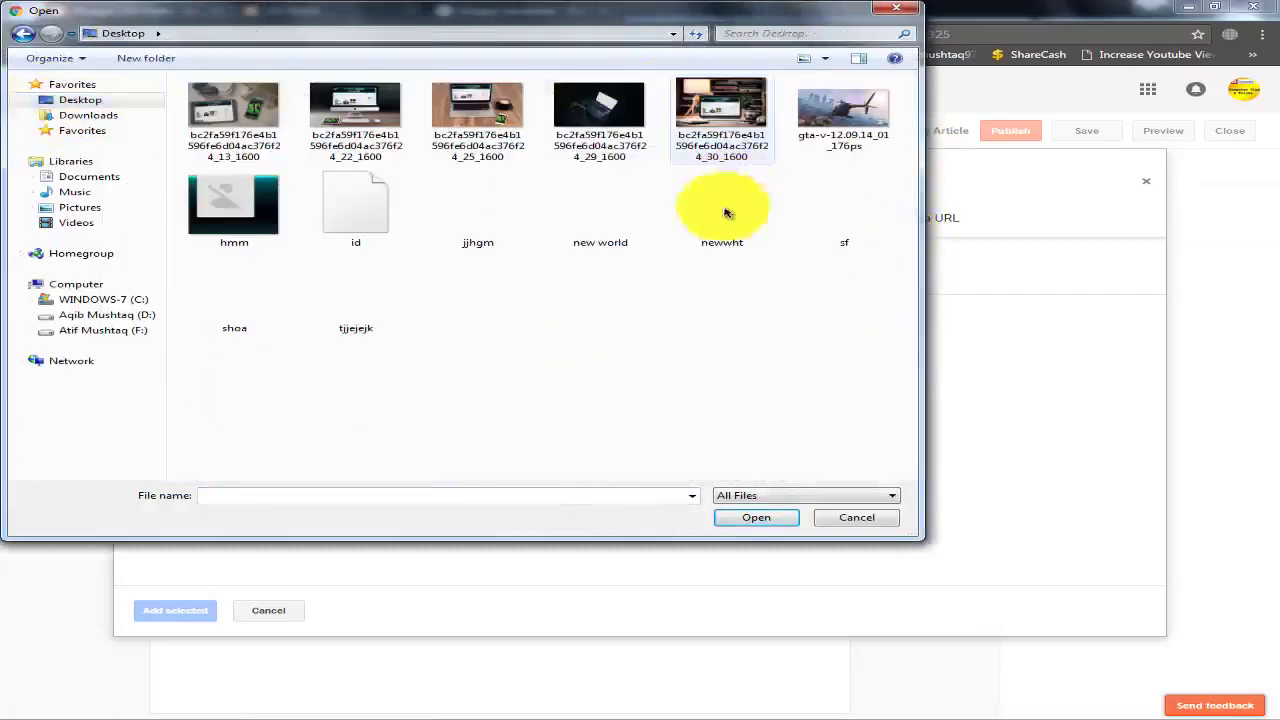
{"action": "left_click", "coordinate": [255, 114]}
{"action": "left_click", "coordinate": [749, 519]}
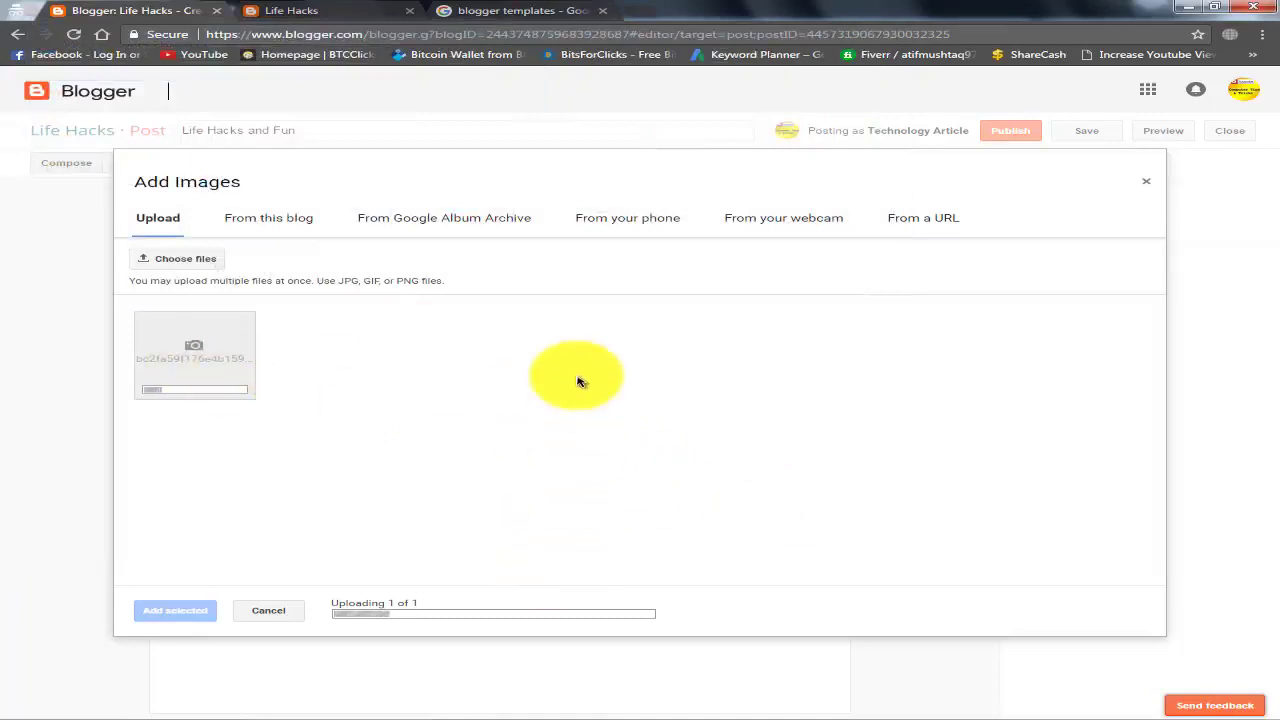
Examine the public blog page from its header and sidebar down to the Random Posts and Recent in Sports footer sections.
{"action": "left_click", "coordinate": [317, 7]}
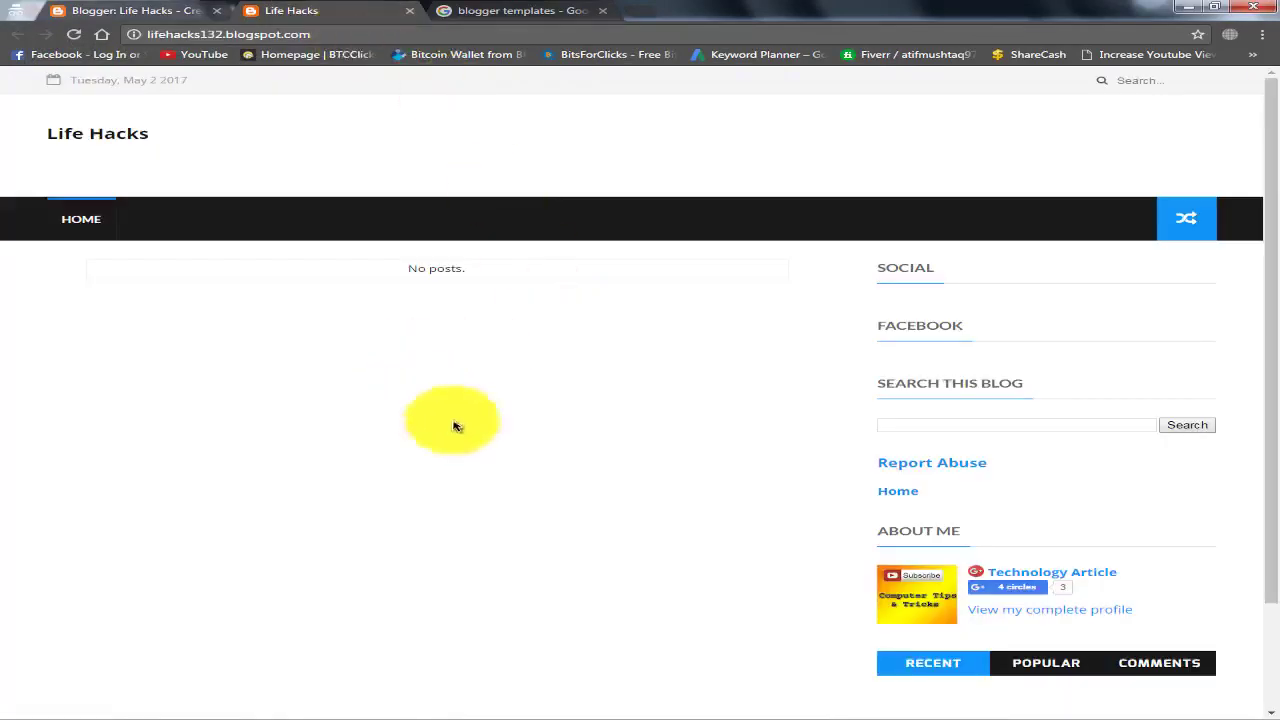
{"action": "scroll", "coordinate": [887, 456], "scroll_direction": "down", "scroll_amount": 1}
{"action": "scroll", "coordinate": [809, 451], "scroll_direction": "up", "scroll_amount": 1}
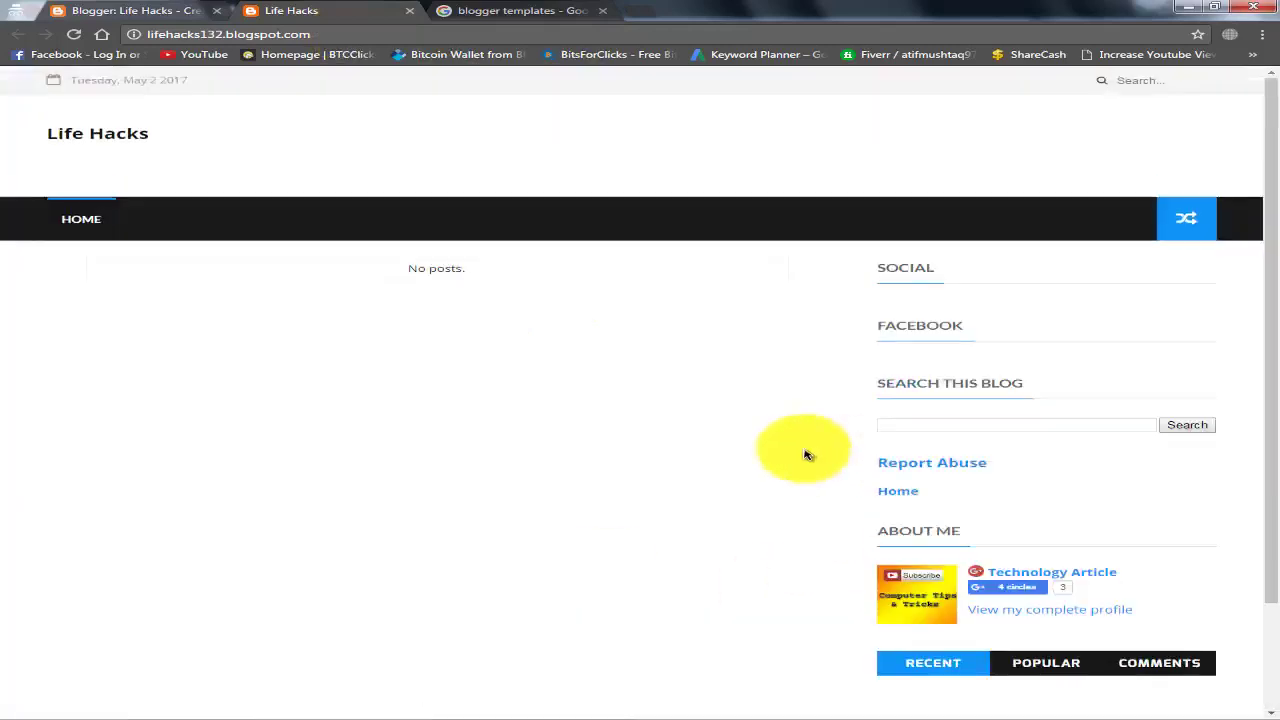
{"action": "scroll", "coordinate": [809, 451], "scroll_direction": "down", "scroll_amount": 1}
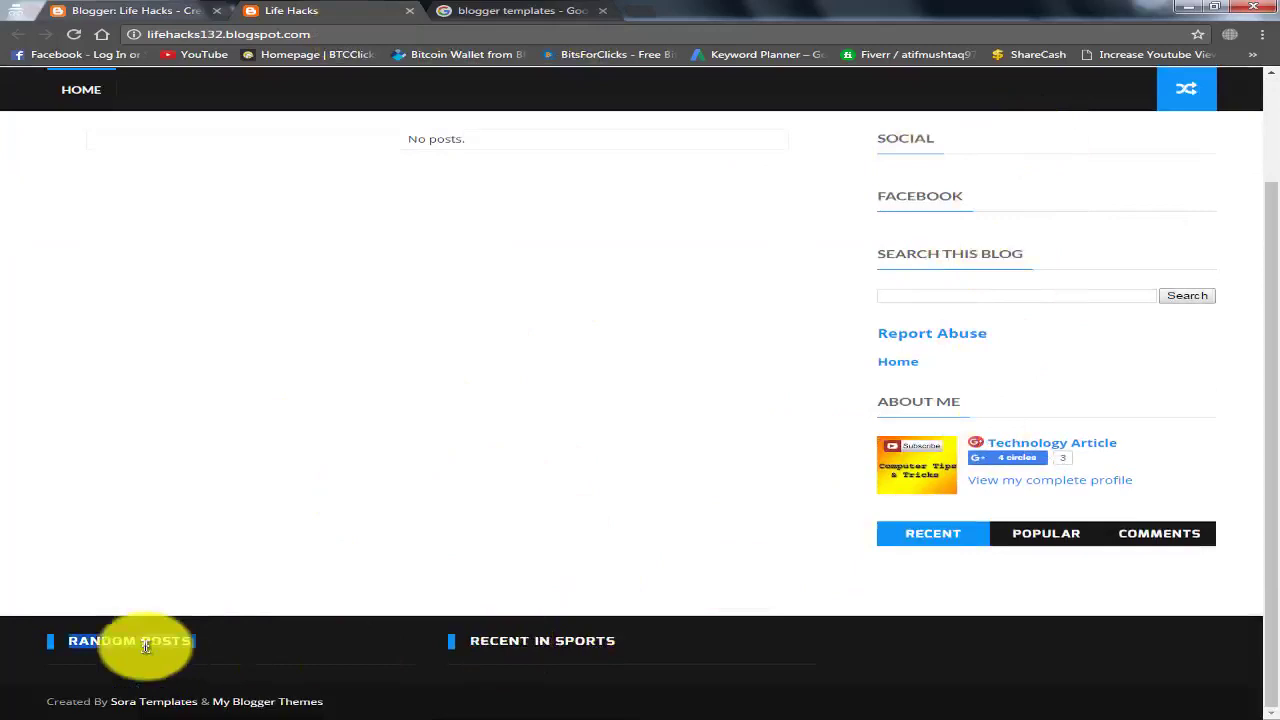
{"action": "scroll", "coordinate": [274, 340], "scroll_direction": "up", "scroll_amount": 1}
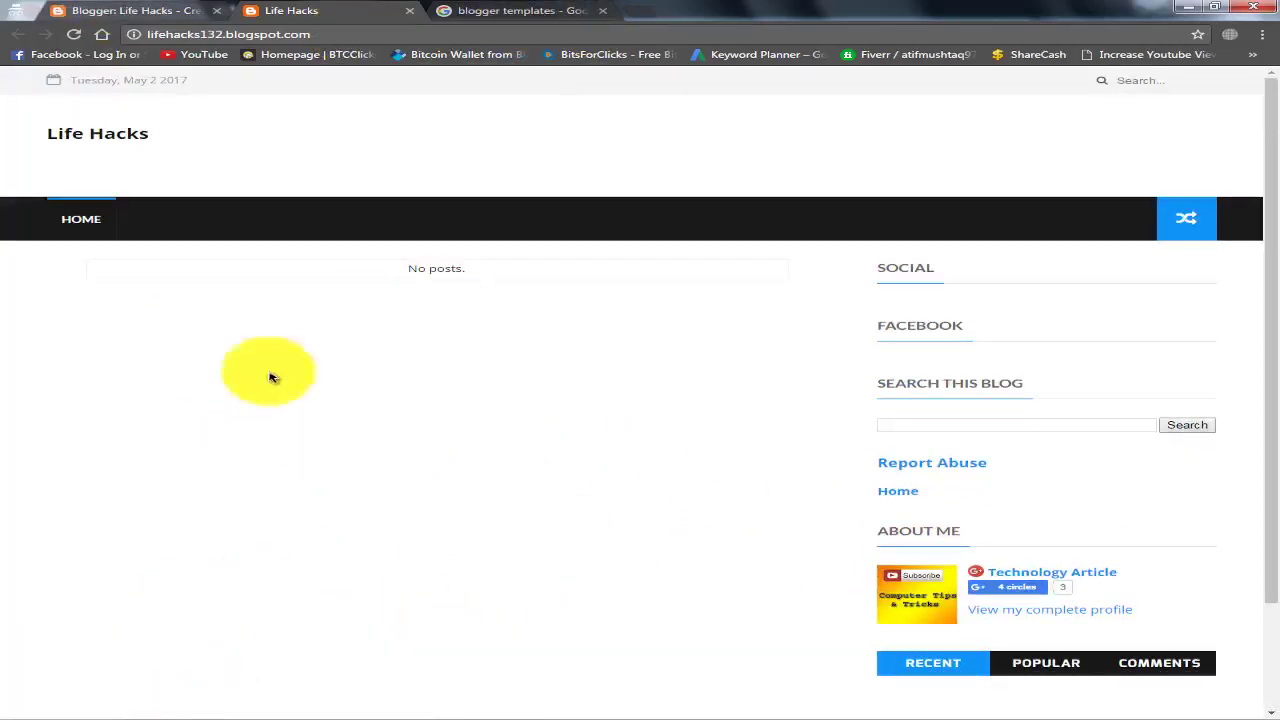
Insert the uploaded image into the post below the welcome text and set its size to Large.
{"action": "left_click", "coordinate": [160, 8]}
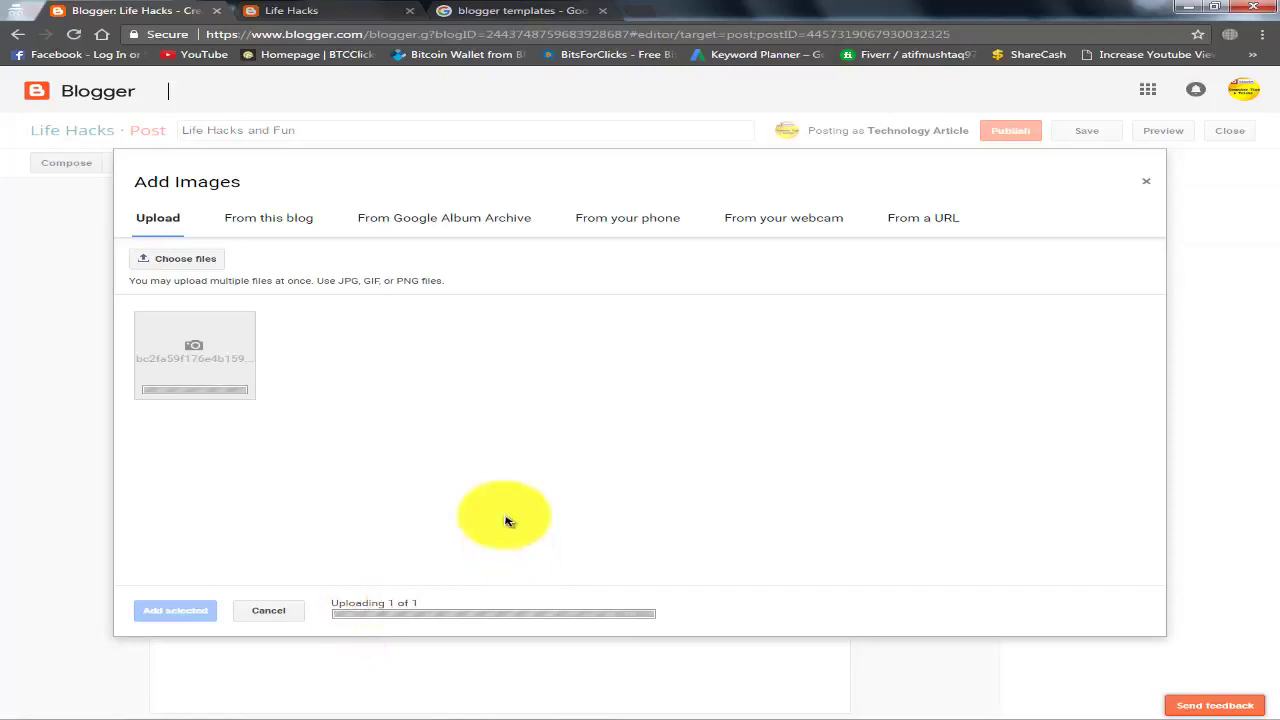
{"action": "left_click", "coordinate": [176, 610]}
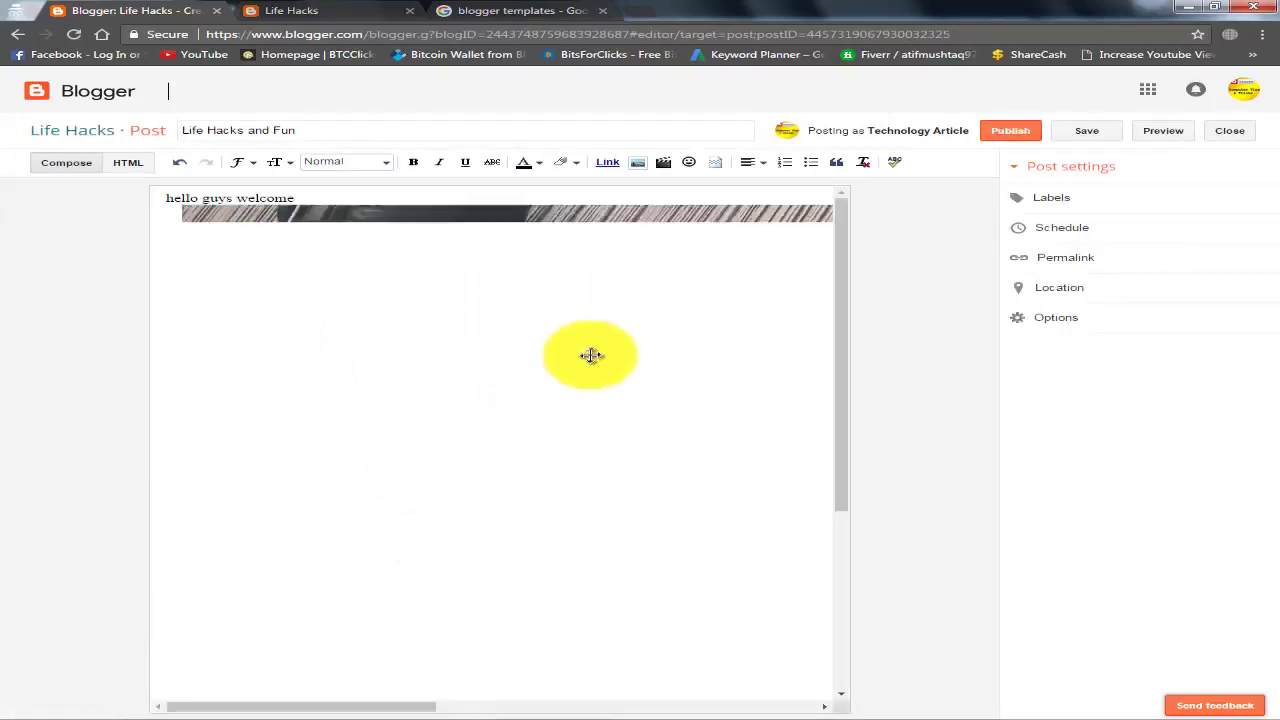
{"action": "left_click", "coordinate": [563, 371]}
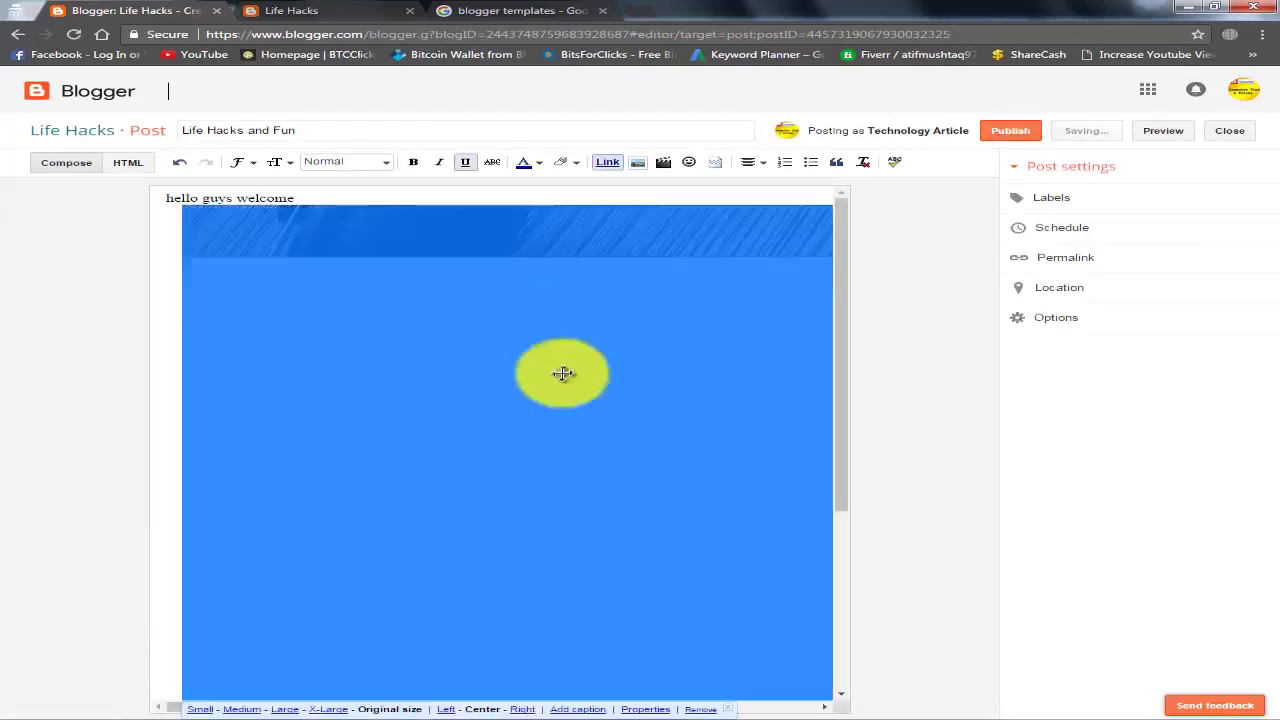
{"action": "left_click", "coordinate": [243, 709]}
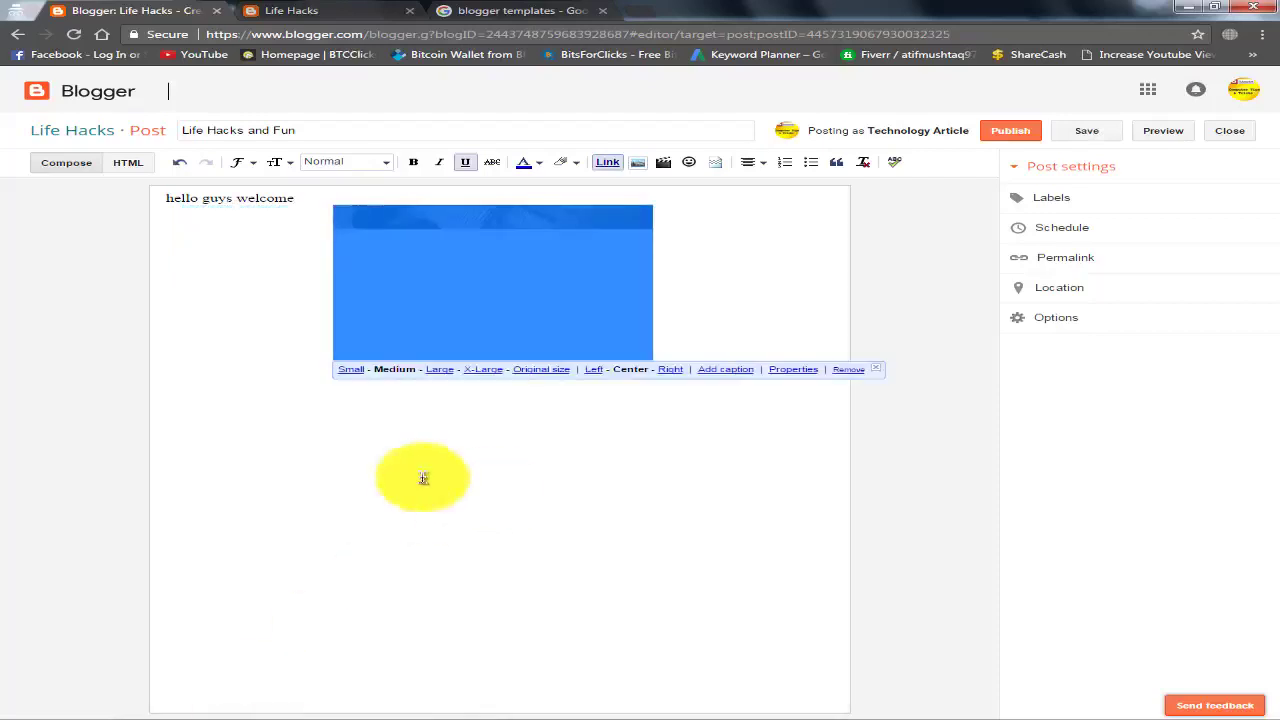
{"action": "left_click", "coordinate": [444, 368]}
{"action": "left_click", "coordinate": [447, 408]}
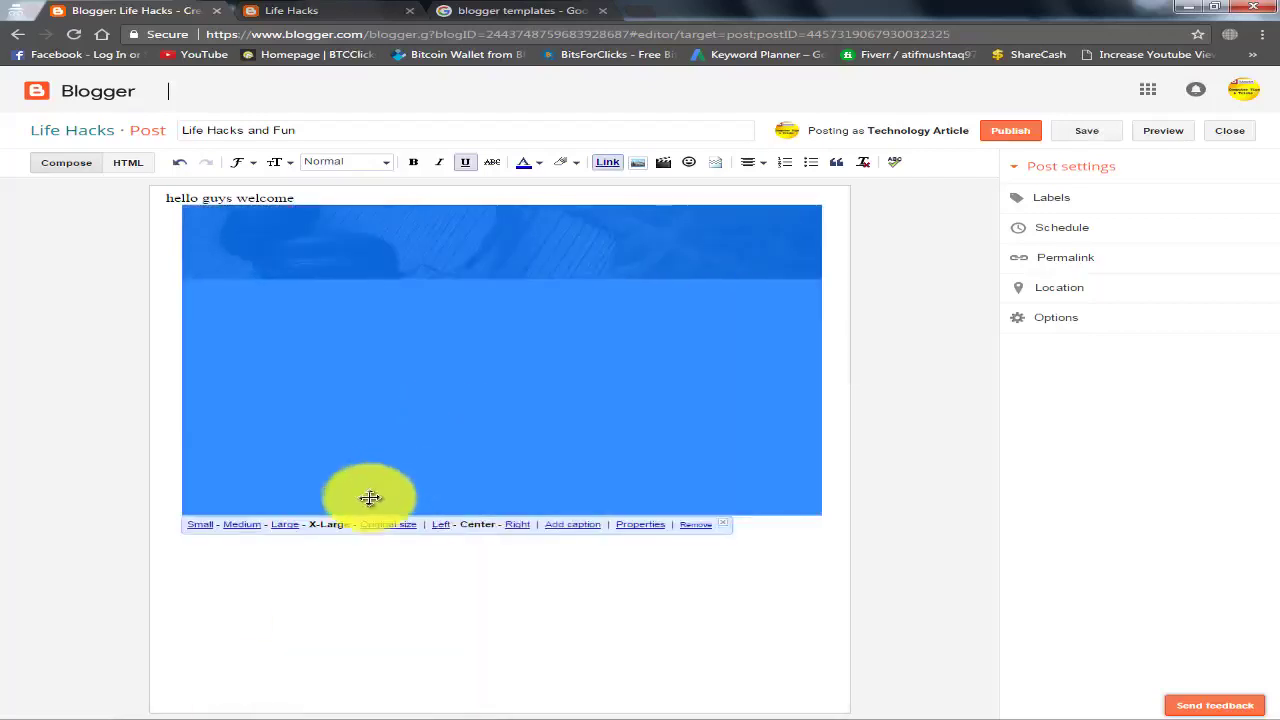
{"action": "left_click", "coordinate": [285, 526]}
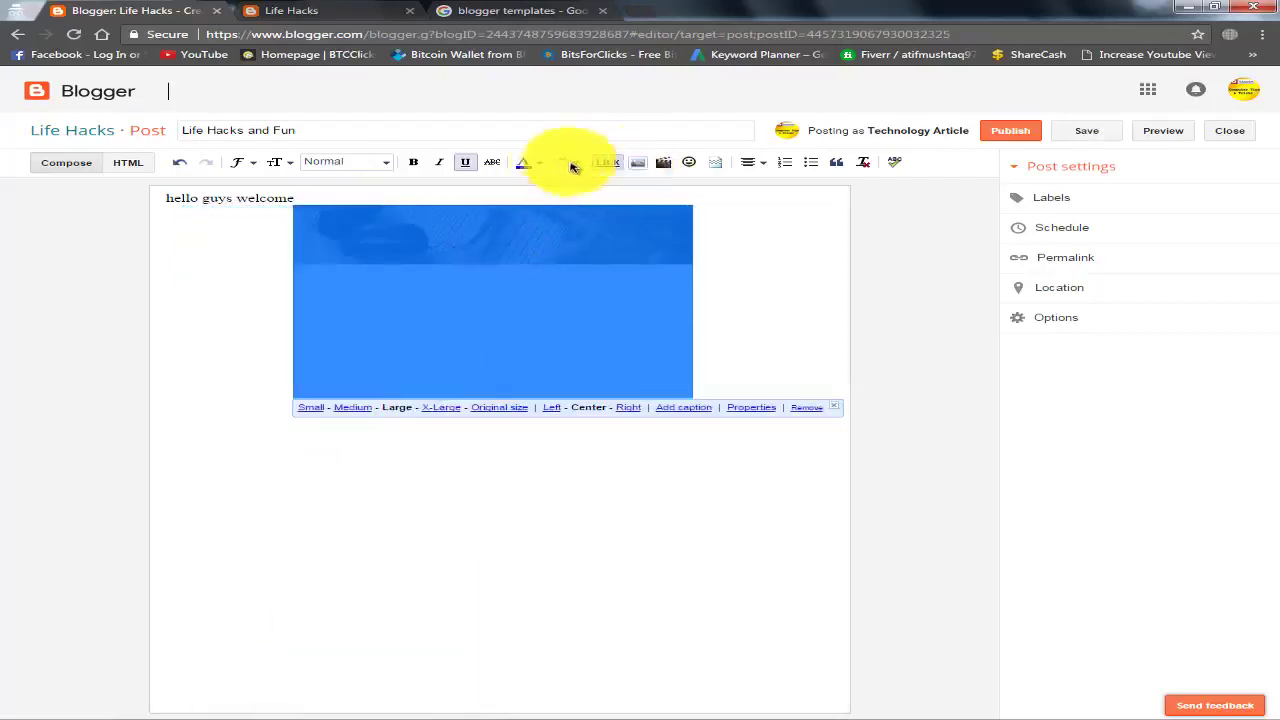
Try different alignments for the post image, leaving it centred, and set its size to X-Large.
{"action": "left_click", "coordinate": [762, 163]}
{"action": "left_click", "coordinate": [770, 183]}
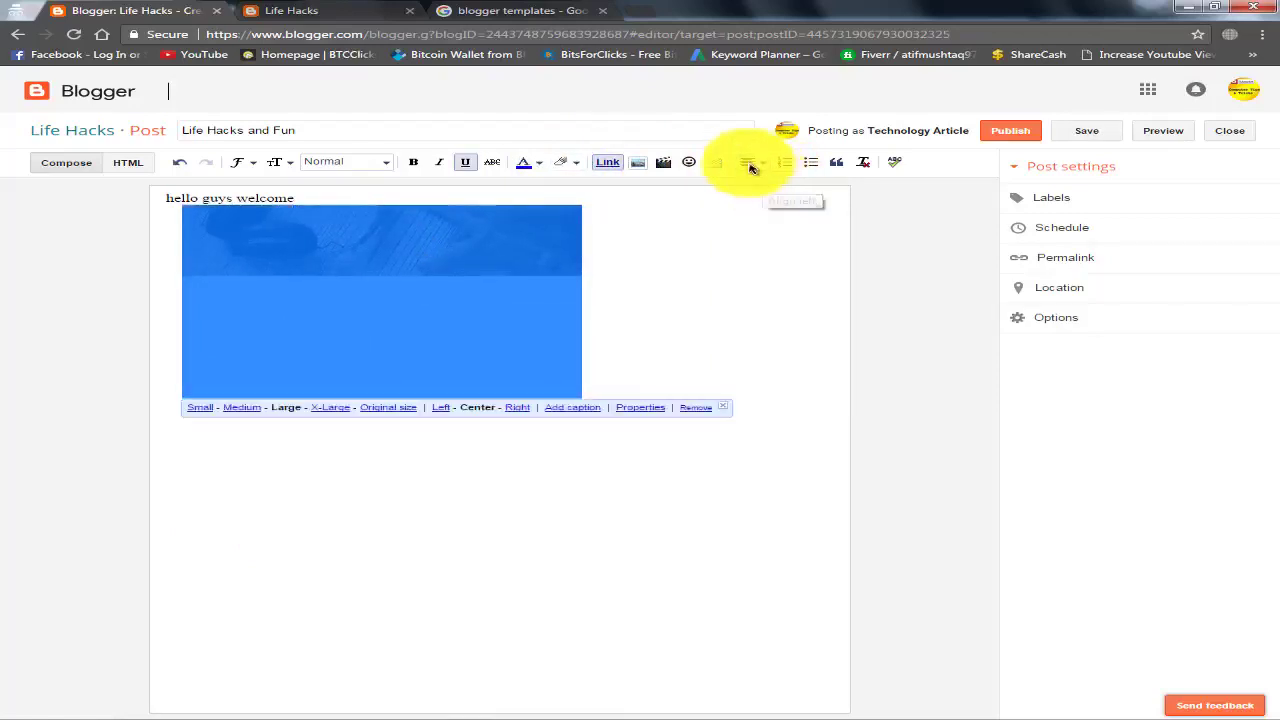
{"action": "left_click", "coordinate": [752, 163]}
{"action": "left_click", "coordinate": [768, 203]}
{"action": "left_click", "coordinate": [736, 273]}
{"action": "left_click", "coordinate": [543, 220]}
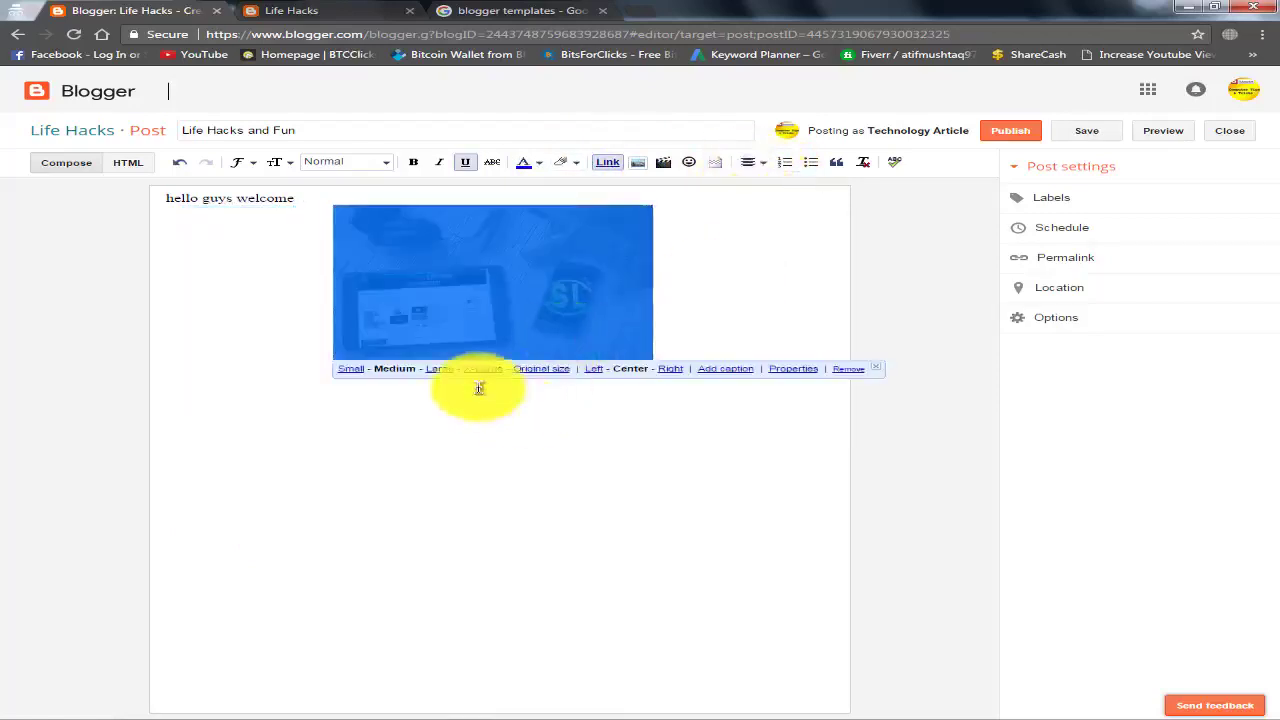
{"action": "left_click", "coordinate": [475, 367]}
{"action": "left_click", "coordinate": [430, 408]}
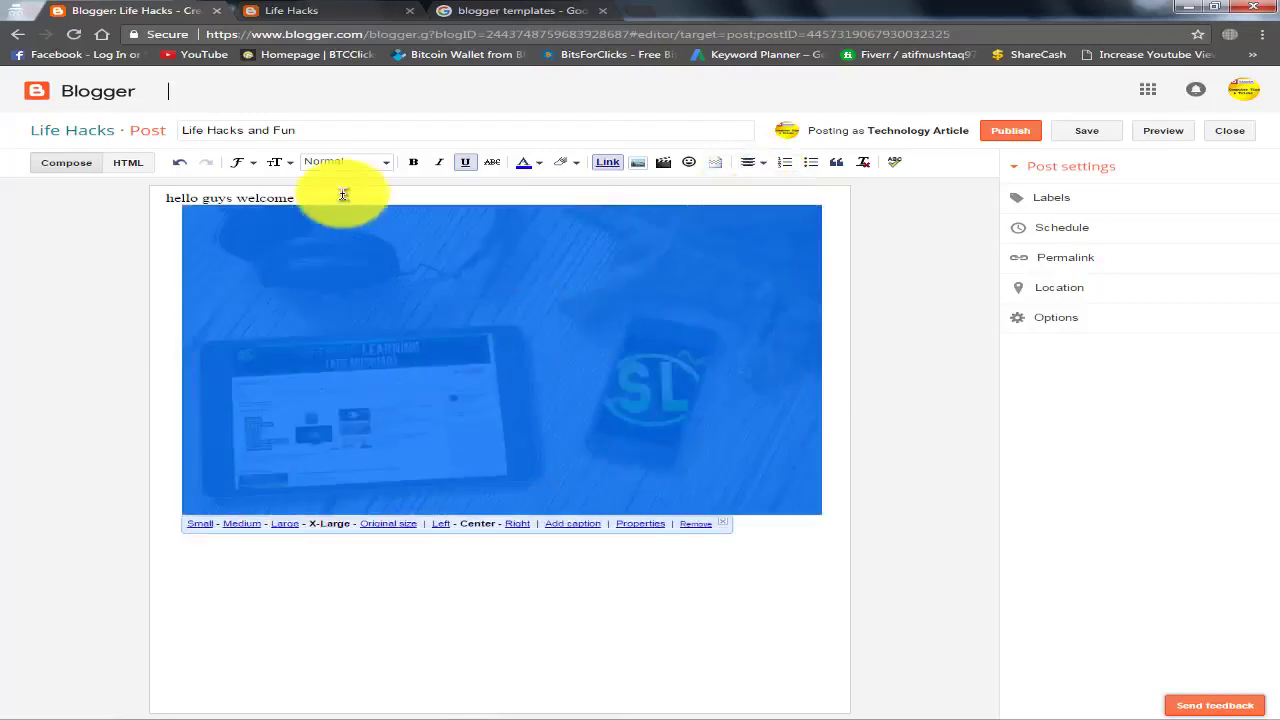
Add a blank line between the welcome text and the image, and enlarge the font of "hello guys welcome".
{"action": "left_click", "coordinate": [343, 194]}
{"action": "key", "text": "Return"}
{"action": "triple_click", "coordinate": [157, 194]}
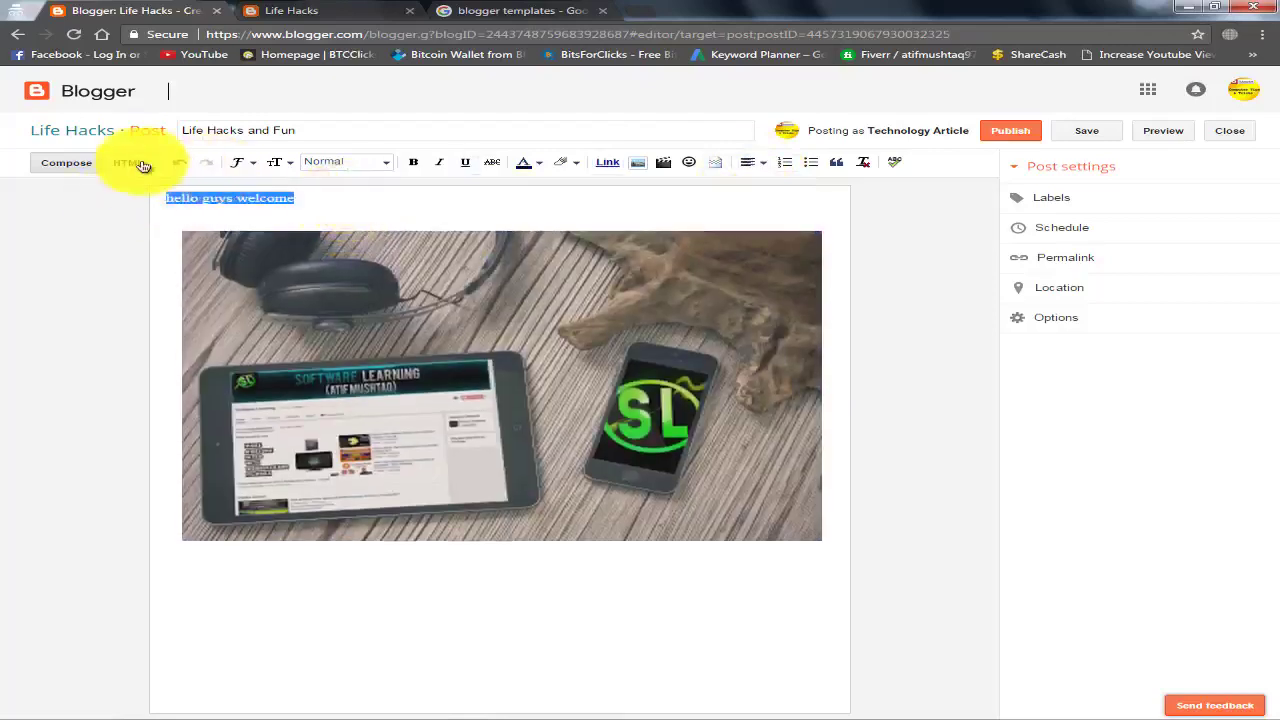
{"action": "left_click", "coordinate": [280, 162]}
{"action": "left_click", "coordinate": [345, 276]}
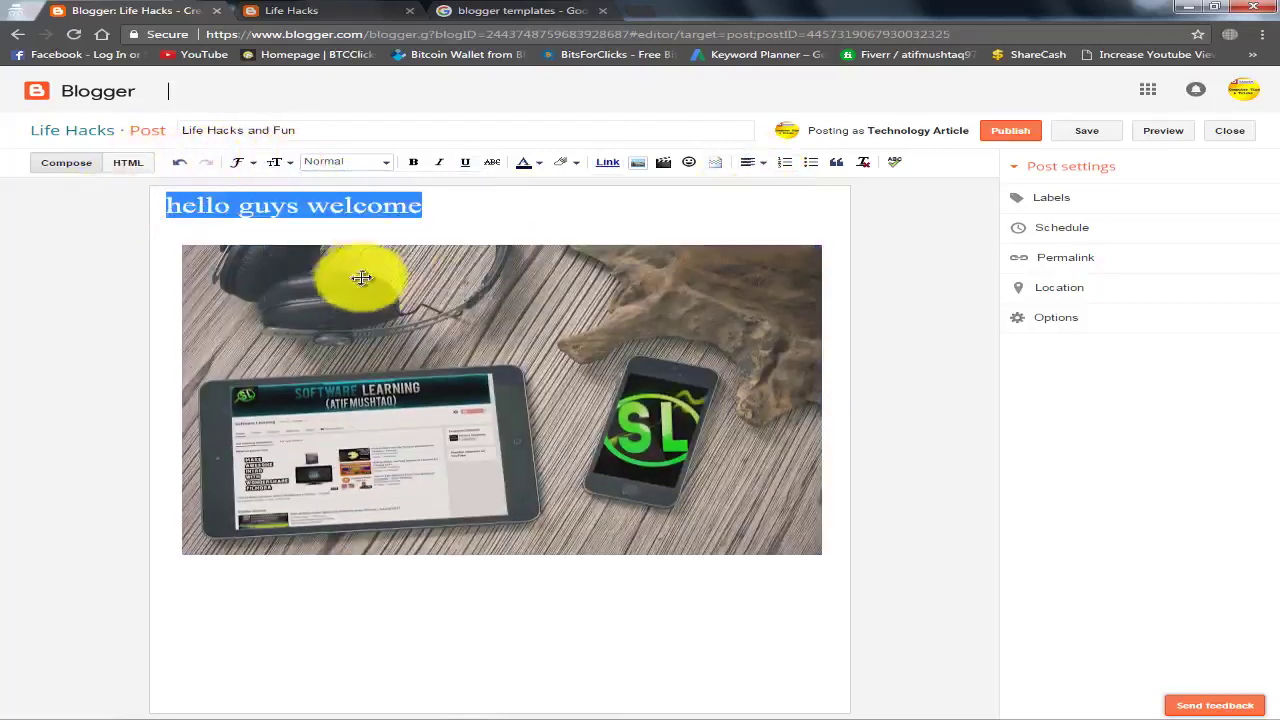
{"action": "left_click", "coordinate": [383, 205]}
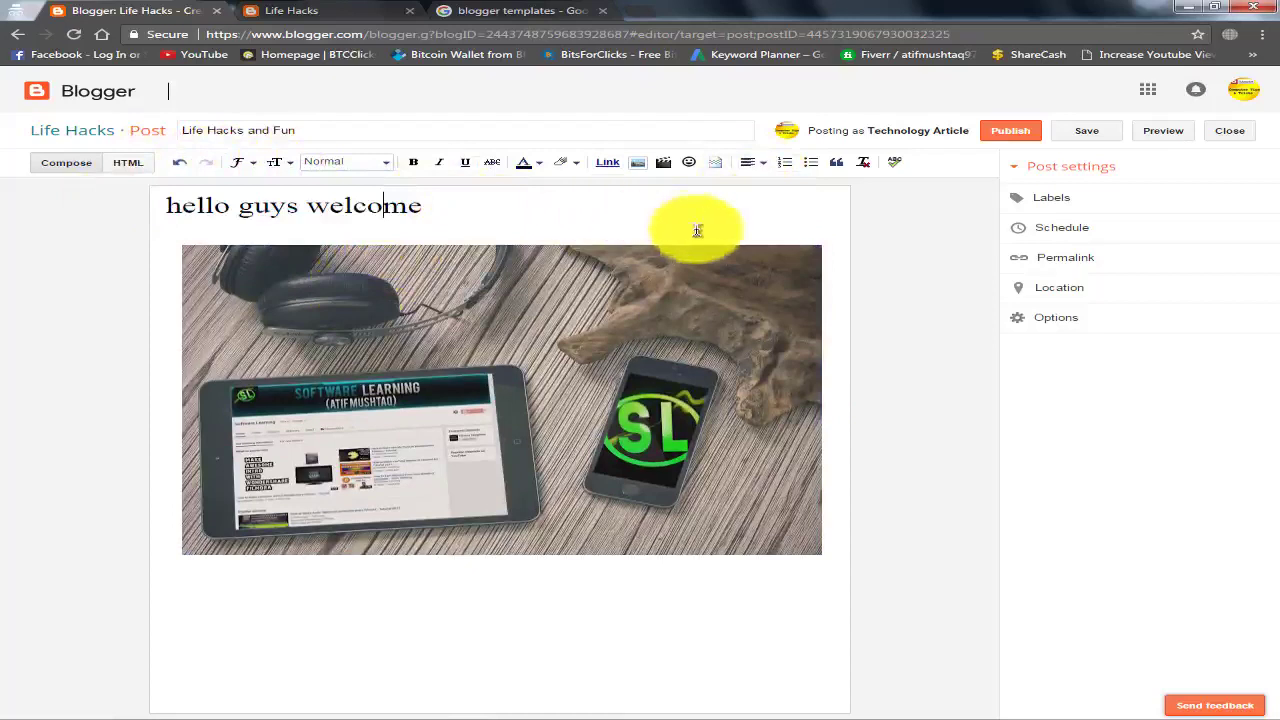
Label the post "Life Hacks" and publish it without sharing it on Google+.
{"action": "left_click", "coordinate": [1092, 197]}
{"action": "left_click", "coordinate": [330, 10]}
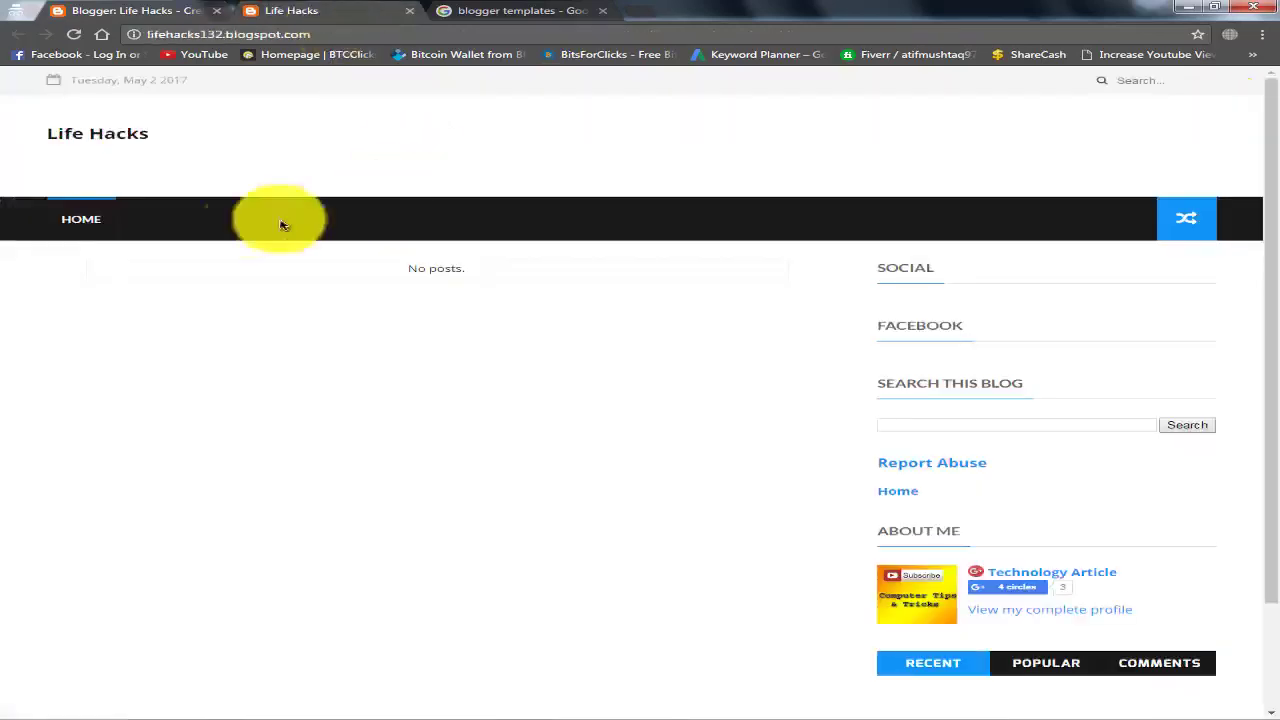
{"action": "left_click", "coordinate": [76, 35]}
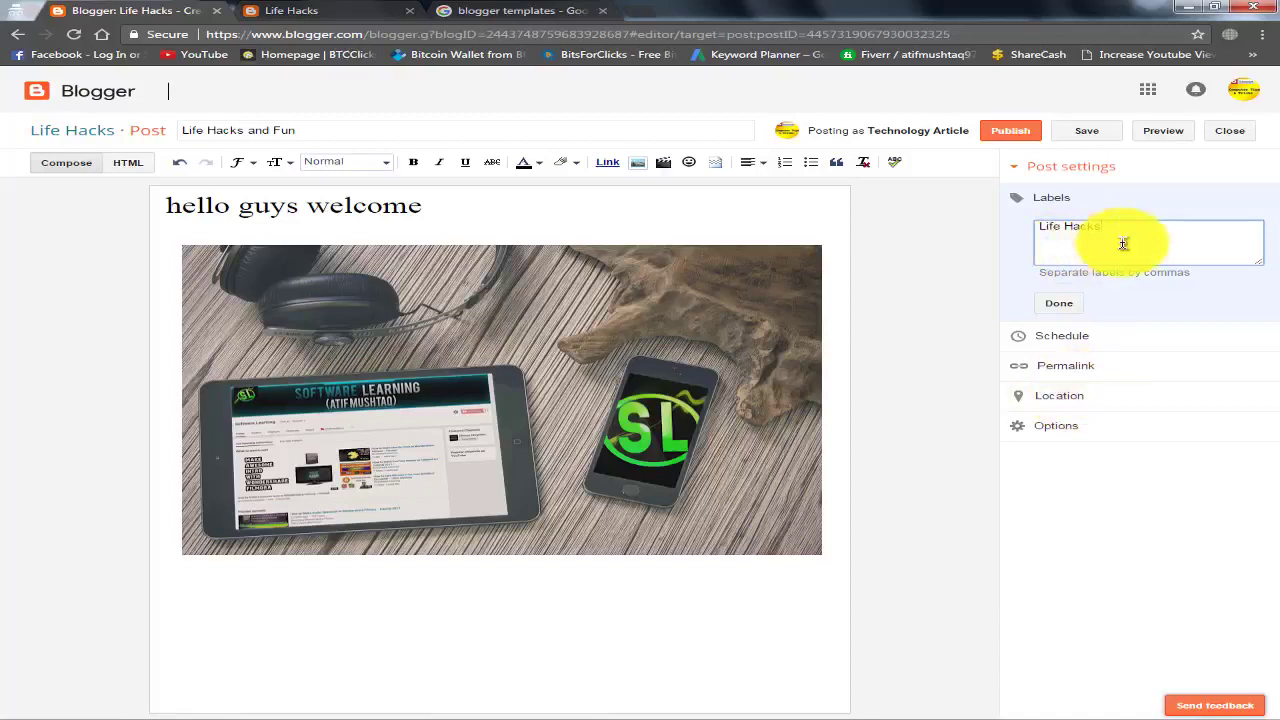
{"action": "left_click", "coordinate": [1074, 304]}
{"action": "left_click", "coordinate": [1008, 130]}
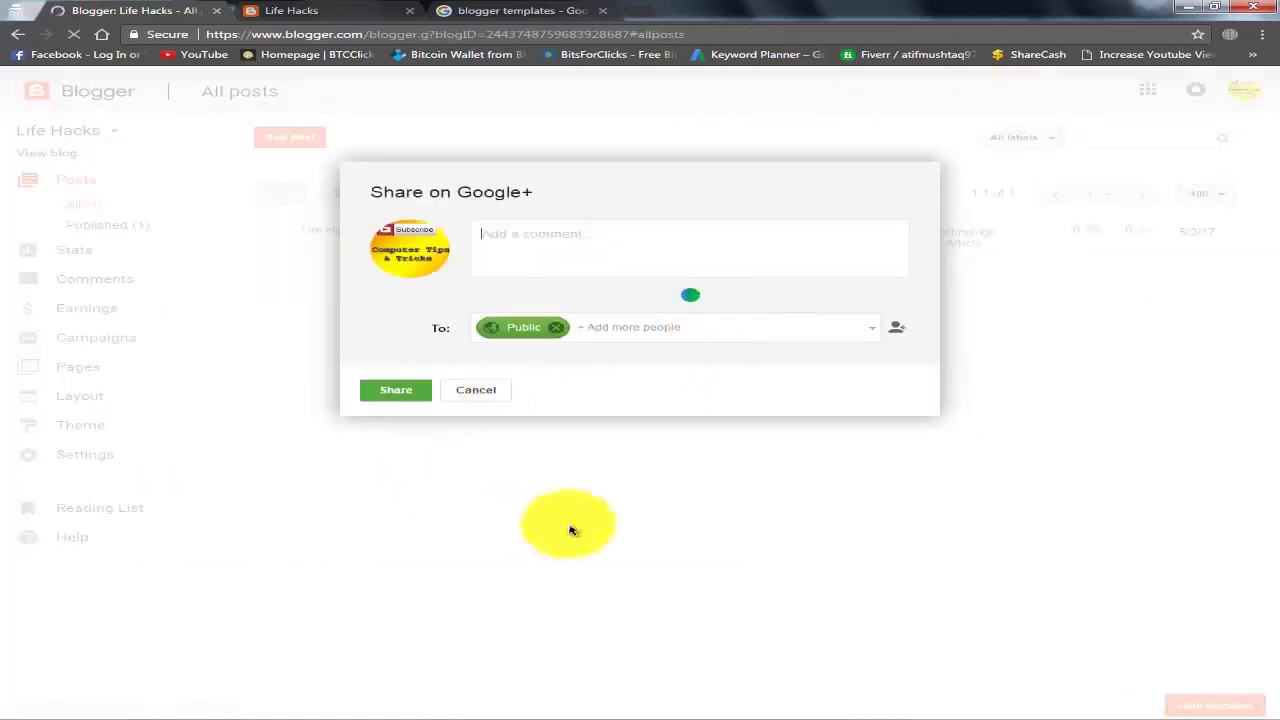
{"action": "left_click", "coordinate": [478, 390]}
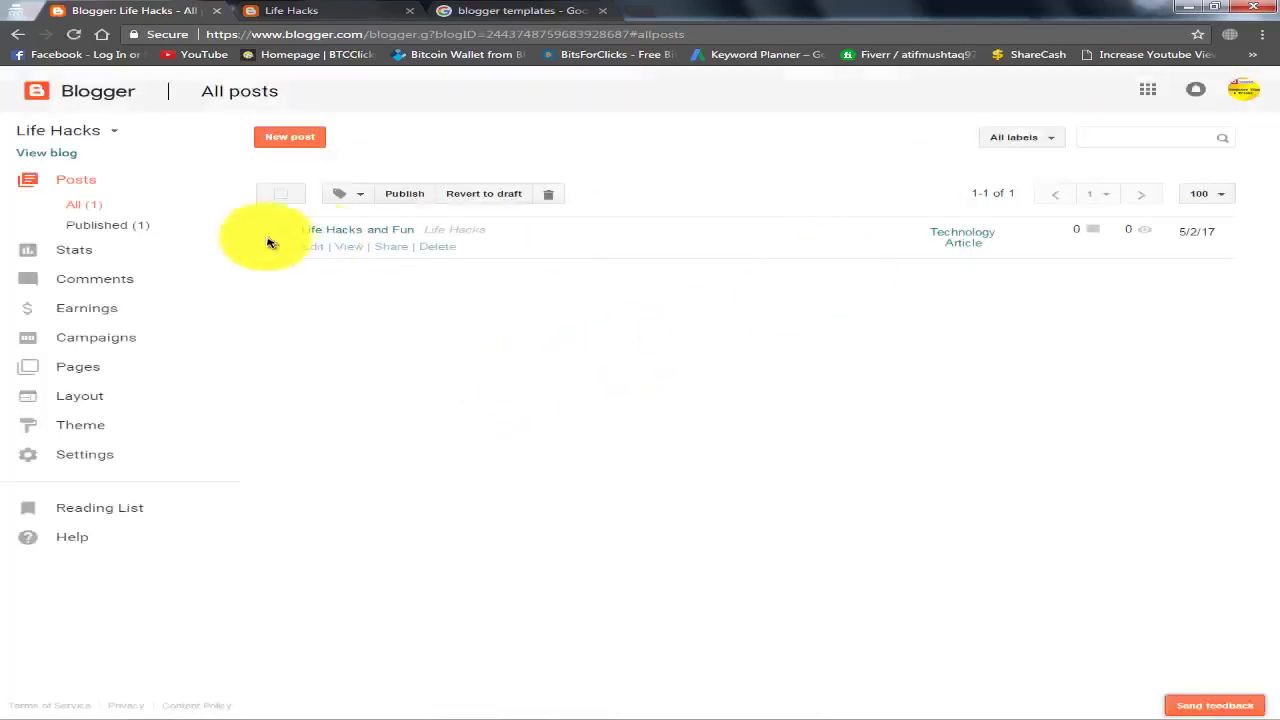
View the published Life Hacks and Fun post, examining its text, image, tags, share links and related posts.
{"action": "left_click", "coordinate": [344, 247]}
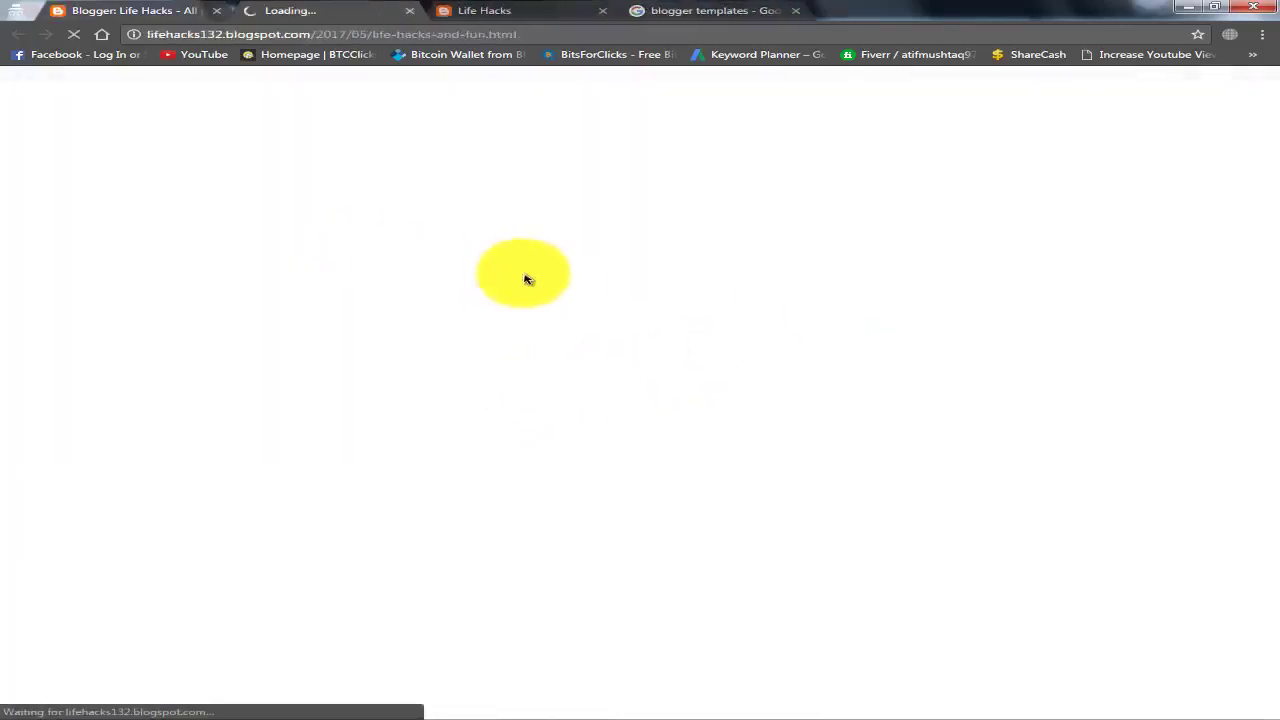
{"action": "left_click", "coordinate": [86, 5]}
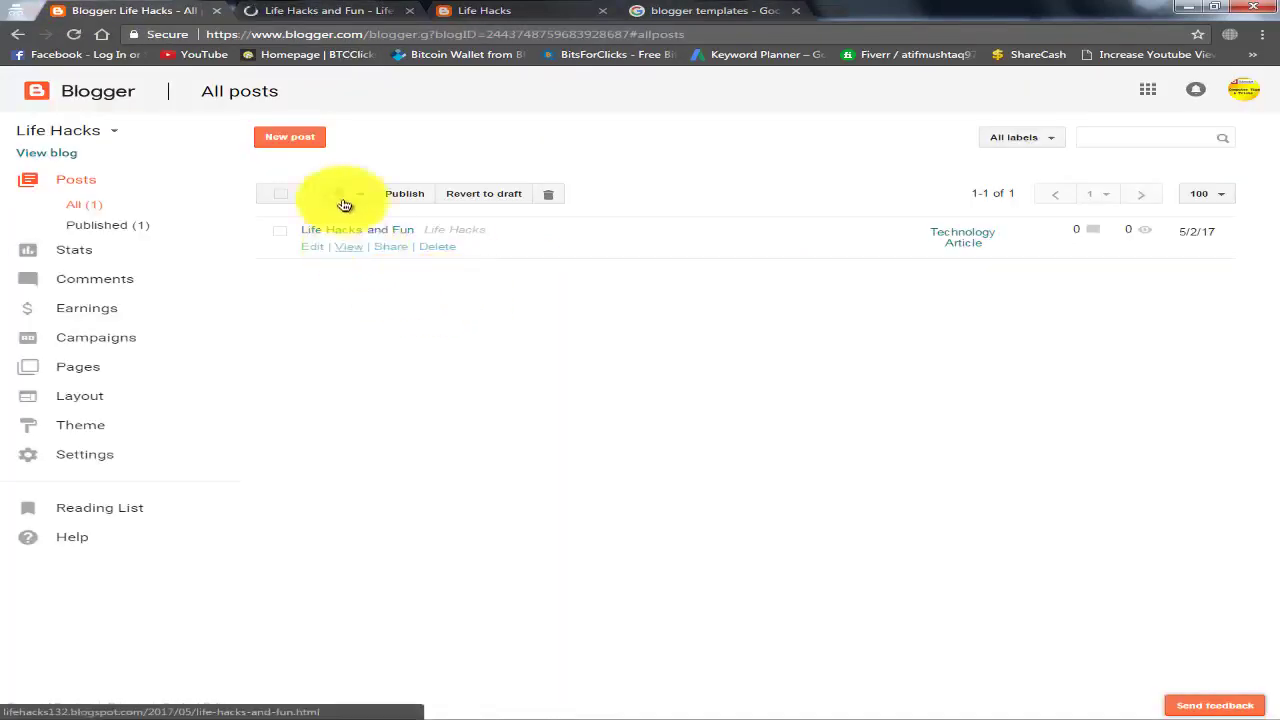
{"action": "left_click", "coordinate": [330, 11]}
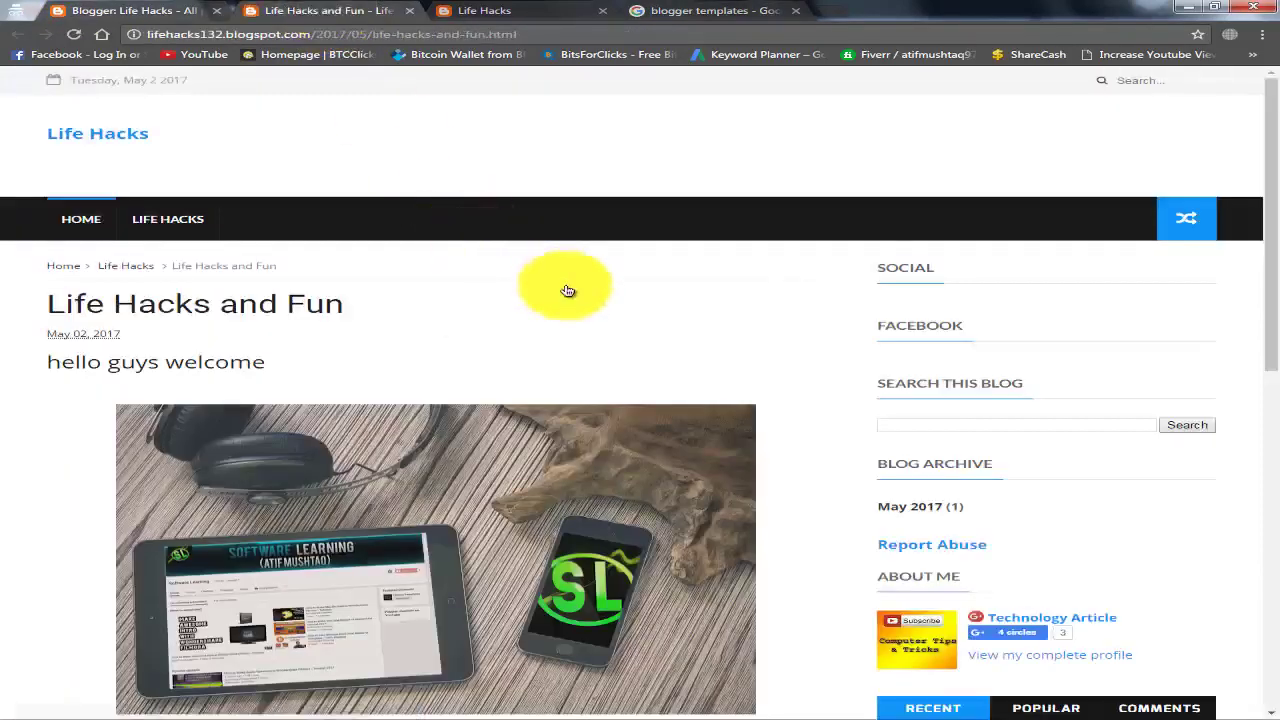
{"action": "scroll", "coordinate": [566, 289], "scroll_direction": "down", "scroll_amount": 3}
{"action": "scroll", "coordinate": [475, 461], "scroll_direction": "down", "scroll_amount": 1}
{"action": "scroll", "coordinate": [420, 457], "scroll_direction": "up", "scroll_amount": 4}
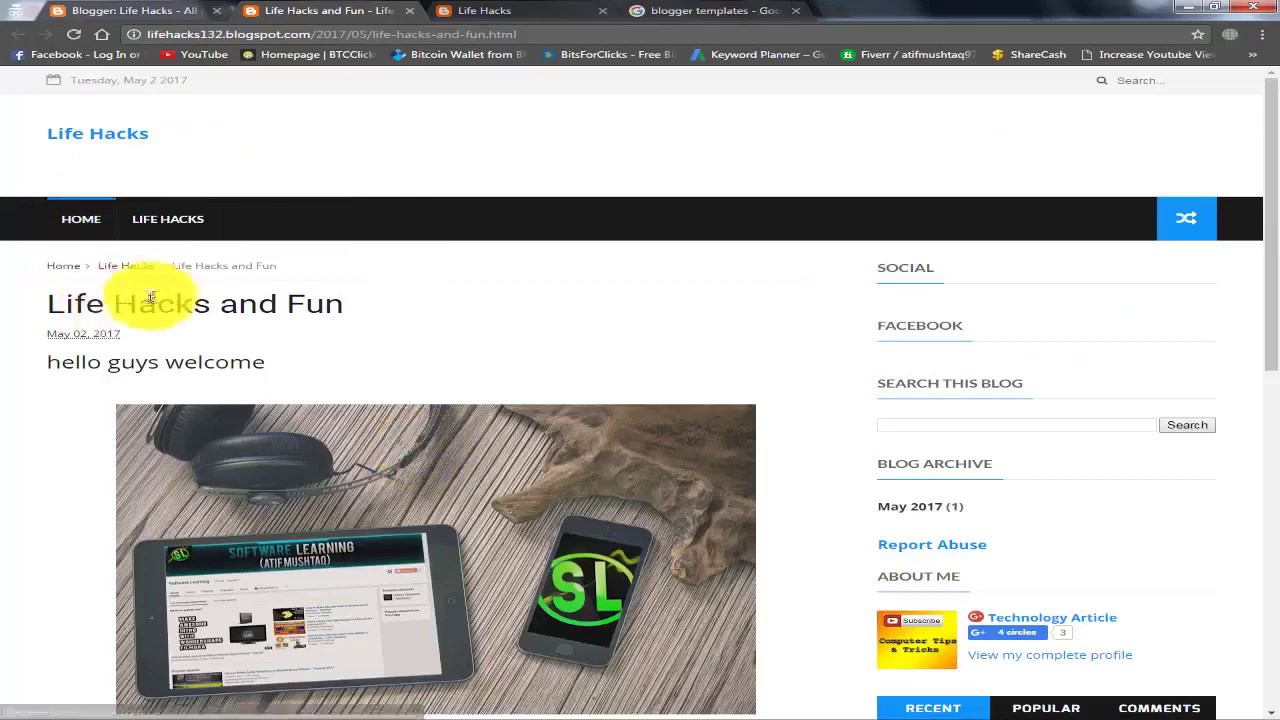
{"action": "scroll", "coordinate": [354, 429], "scroll_direction": "down", "scroll_amount": 3}
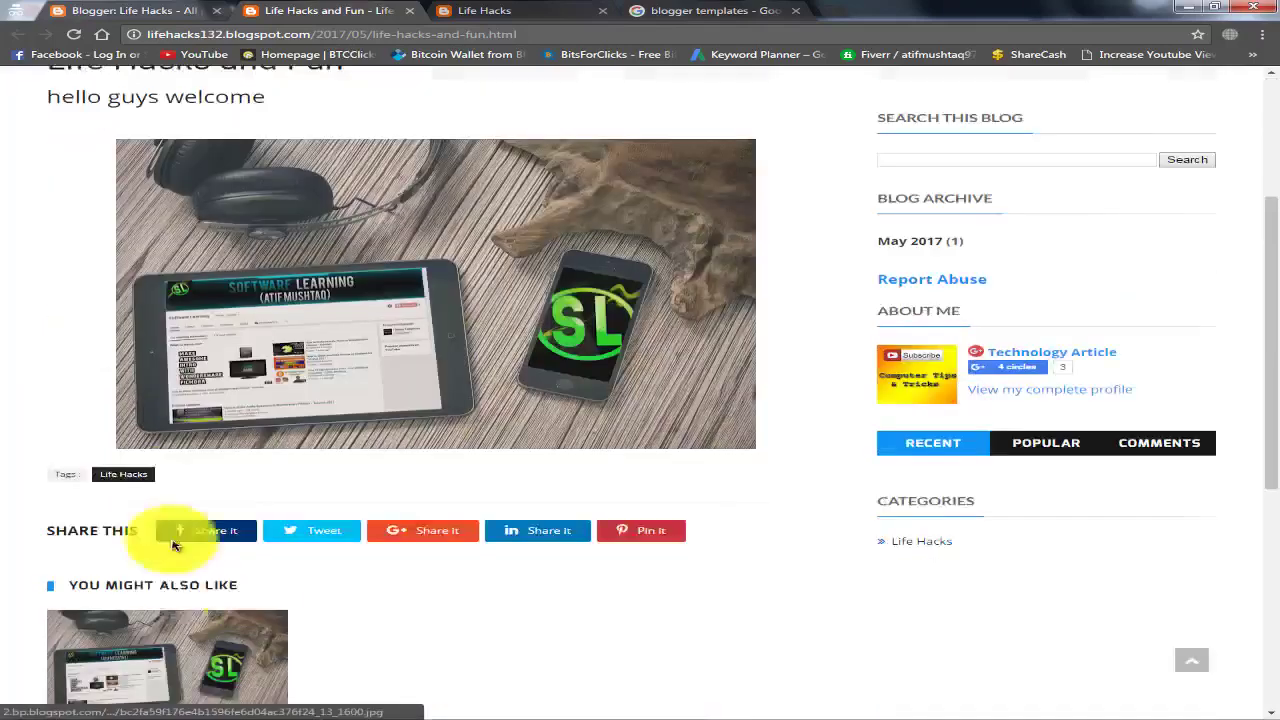
{"action": "scroll", "coordinate": [320, 323], "scroll_direction": "up", "scroll_amount": 3}
{"action": "scroll", "coordinate": [429, 291], "scroll_direction": "down", "scroll_amount": 3}
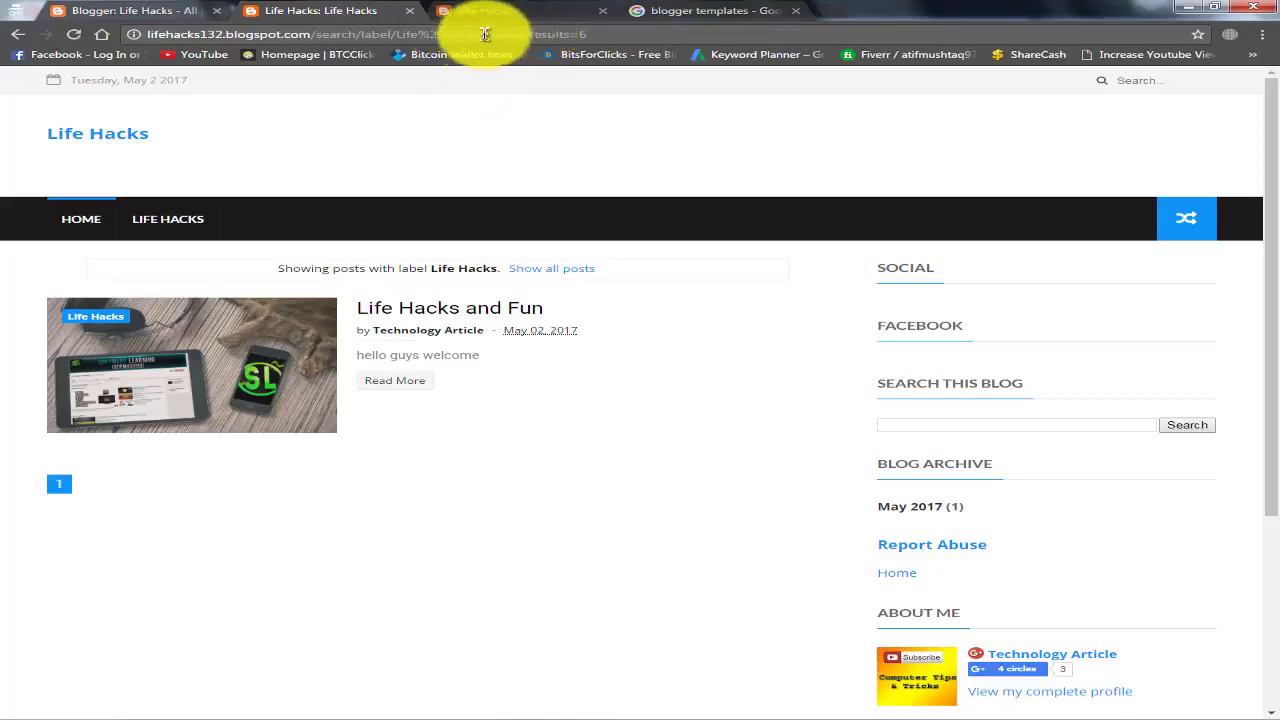
Remove "?&max-results=6" from the Life Hacks label page address and copy the remaining URL.
{"action": "left_click_drag", "start_coordinate": [485, 34], "coordinate": [646, 36]}
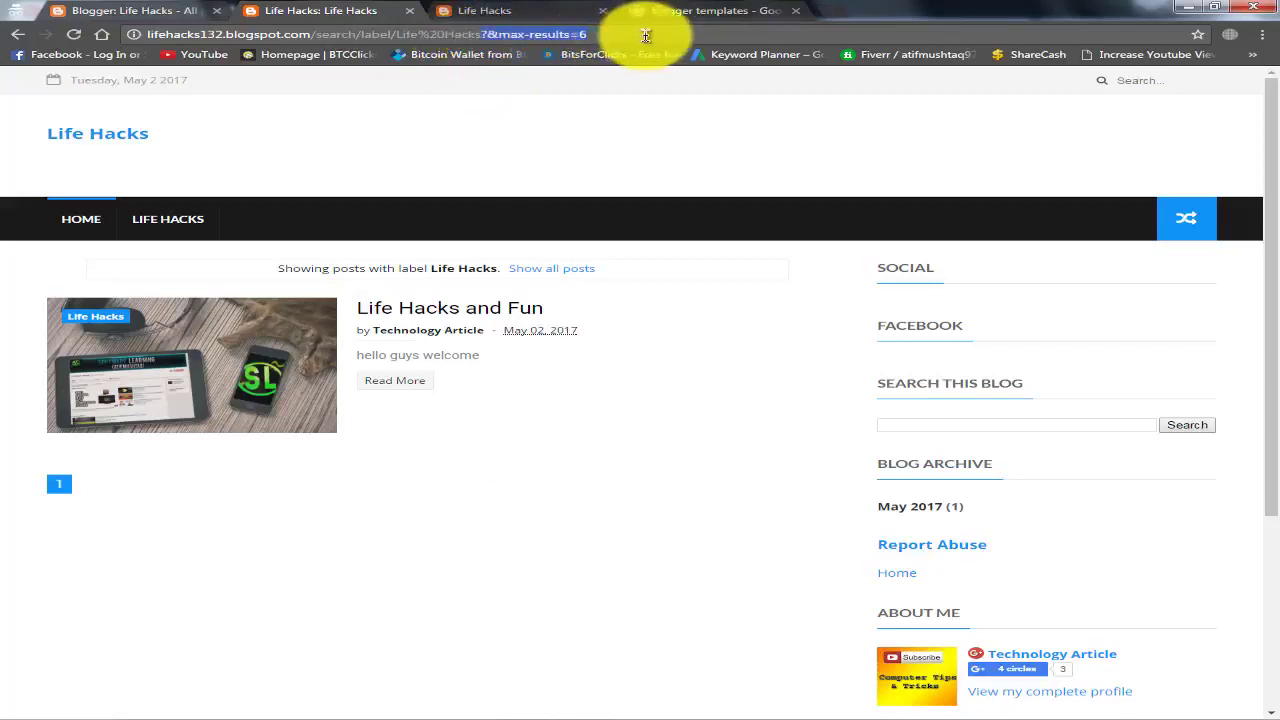
{"action": "key", "text": "BackSpace"}
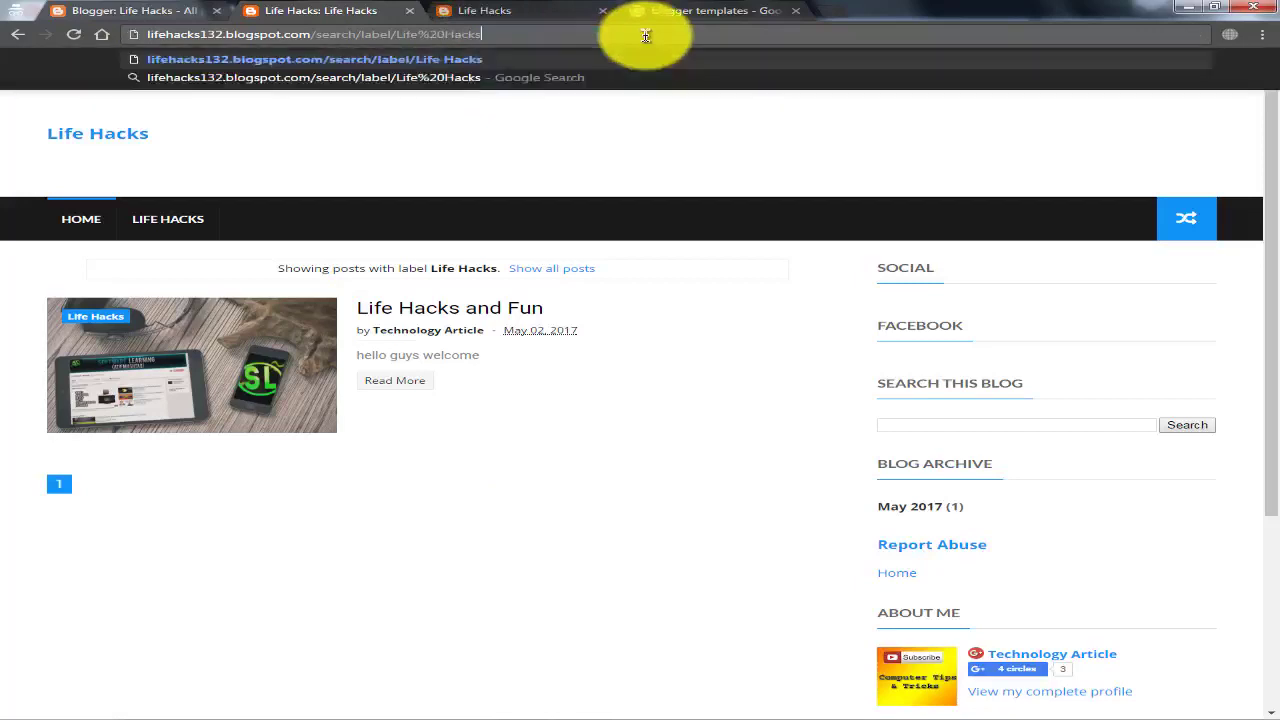
{"action": "left_click_drag", "start_coordinate": [643, 34], "coordinate": [40, 32]}
{"action": "right_click", "coordinate": [258, 42]}
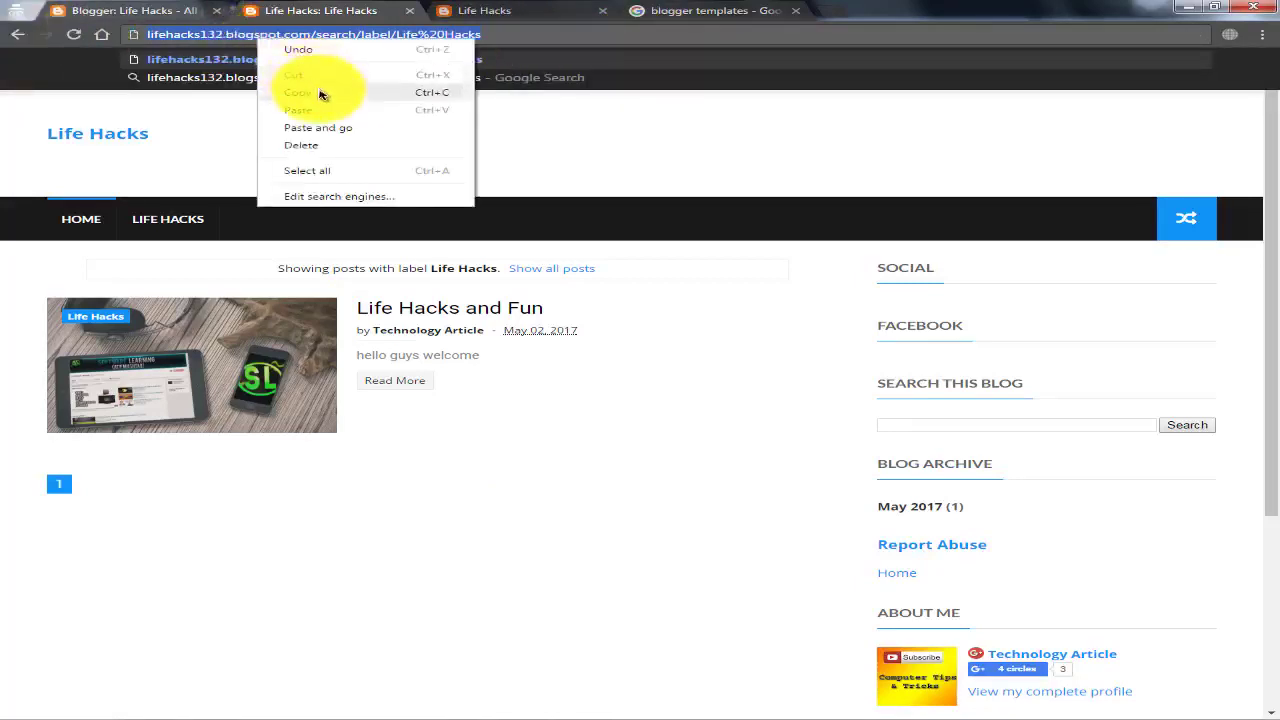
{"action": "left_click", "coordinate": [300, 91]}
Paste the copied label page URL into the Main Menu's Life Hacks link, then save the link list and the layout arrangement.
{"action": "key", "text": "ctrl+1"}
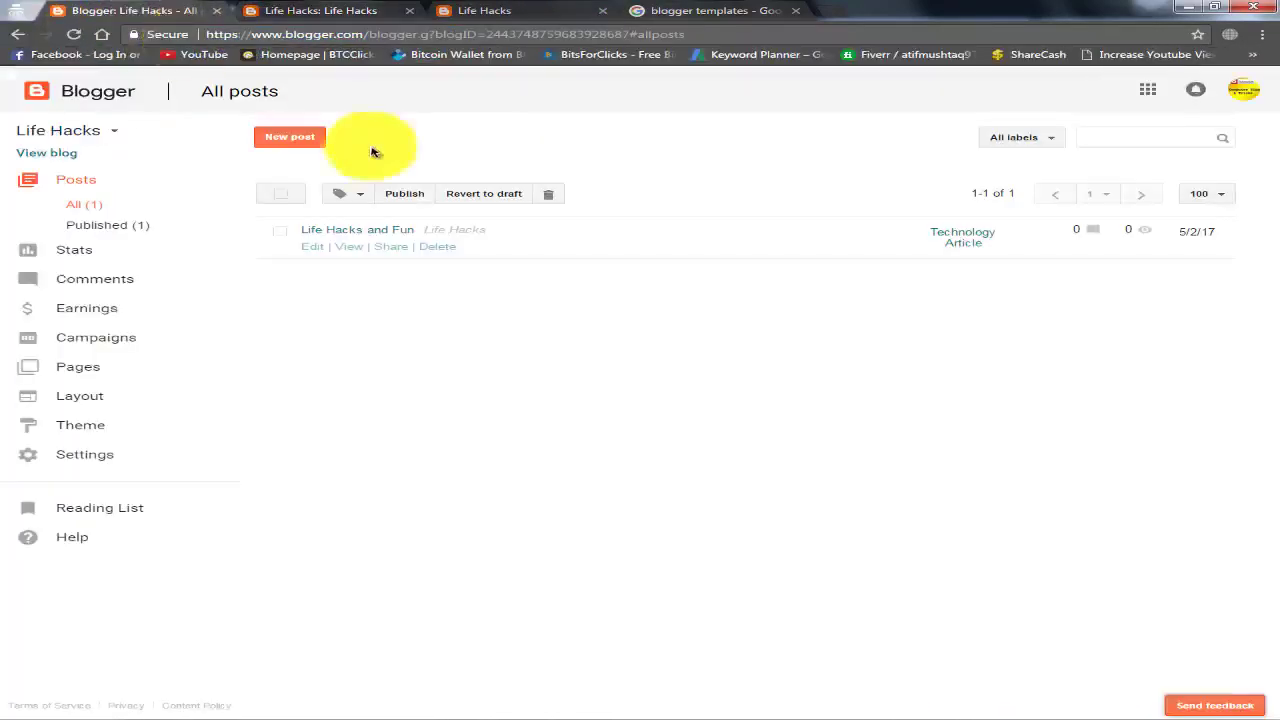
{"action": "left_click", "coordinate": [94, 396]}
{"action": "scroll", "coordinate": [985, 626], "scroll_direction": "down", "scroll_amount": 2}
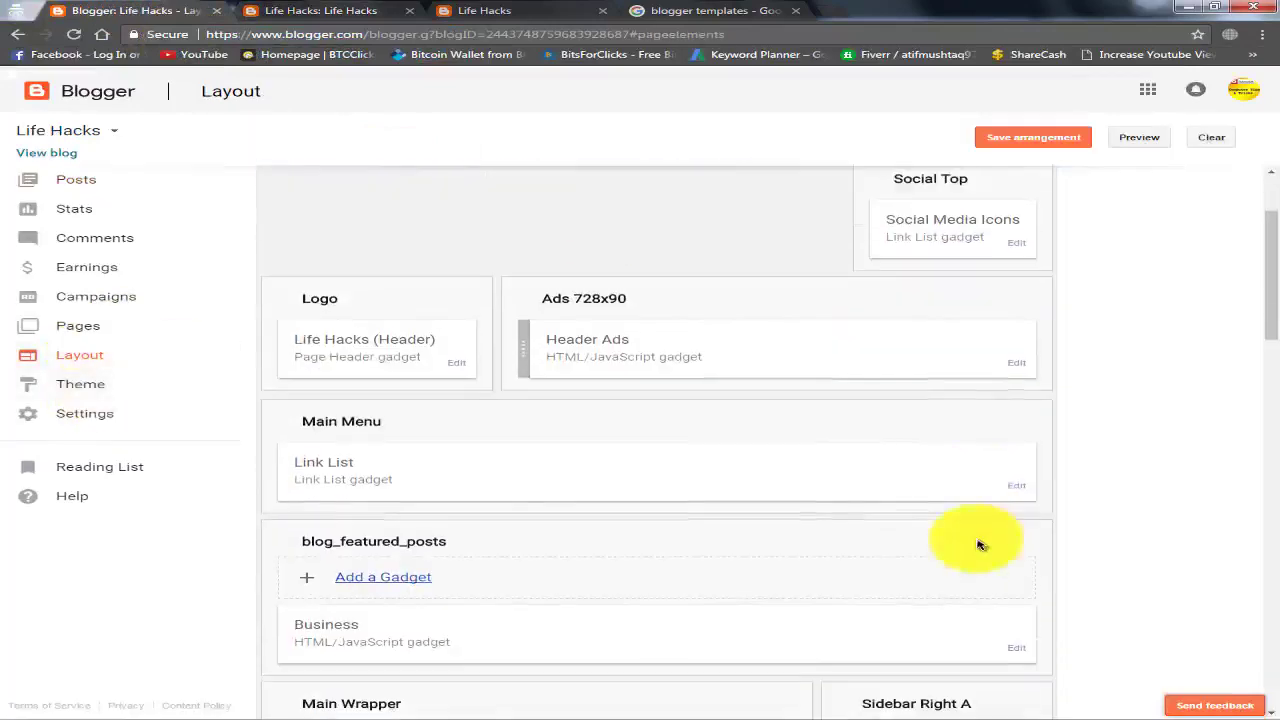
{"action": "left_click", "coordinate": [1014, 483]}
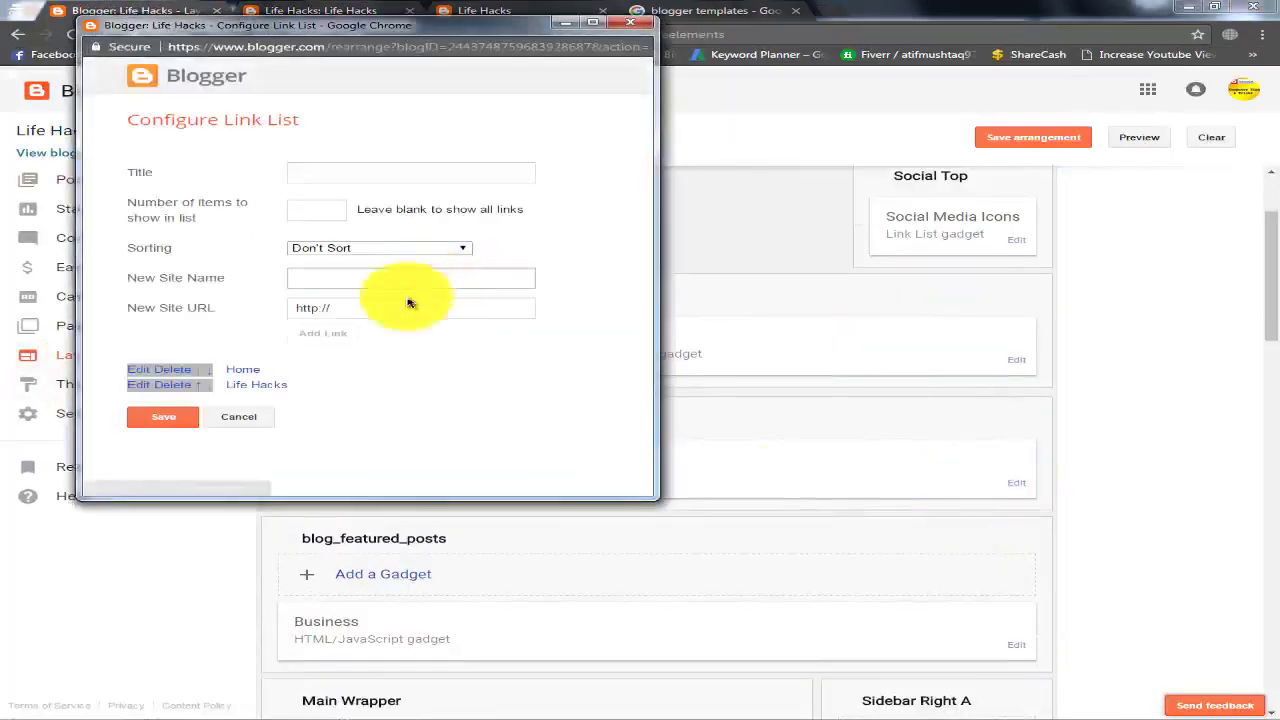
{"action": "left_click", "coordinate": [138, 388]}
{"action": "left_click", "coordinate": [345, 405]}
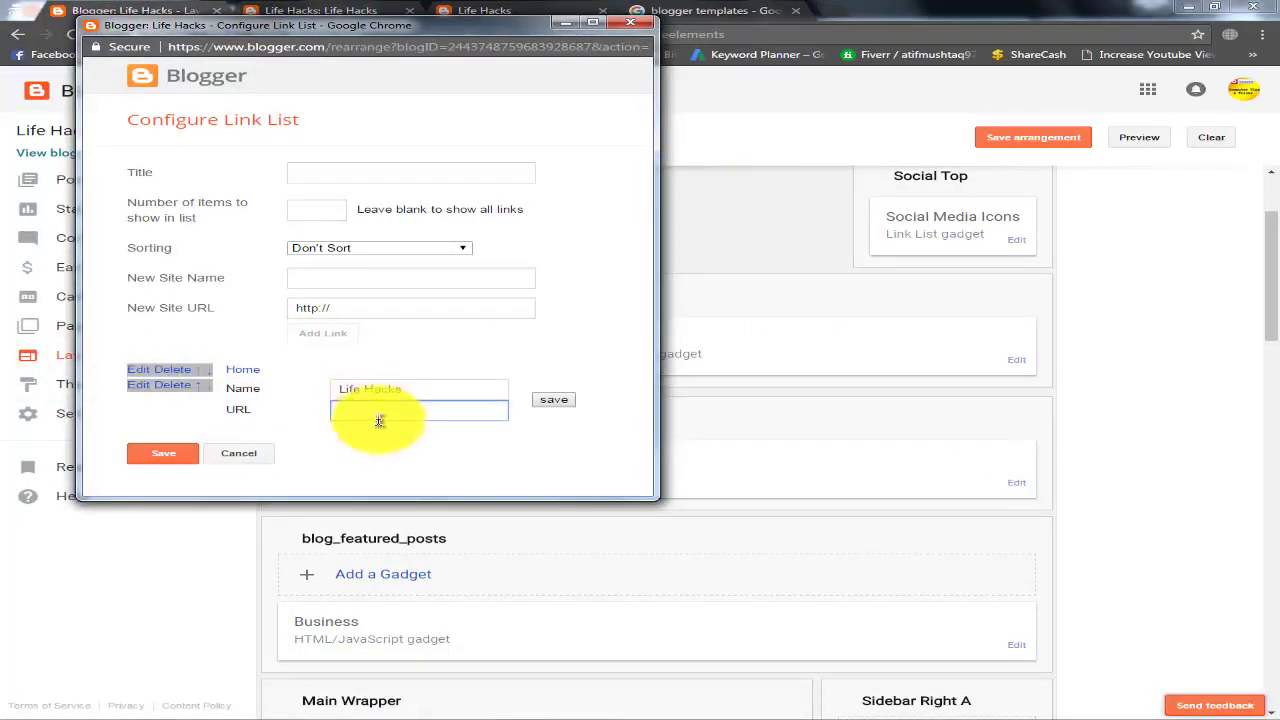
{"action": "right_click", "coordinate": [380, 421]}
{"action": "left_click", "coordinate": [430, 490]}
{"action": "left_click", "coordinate": [553, 399]}
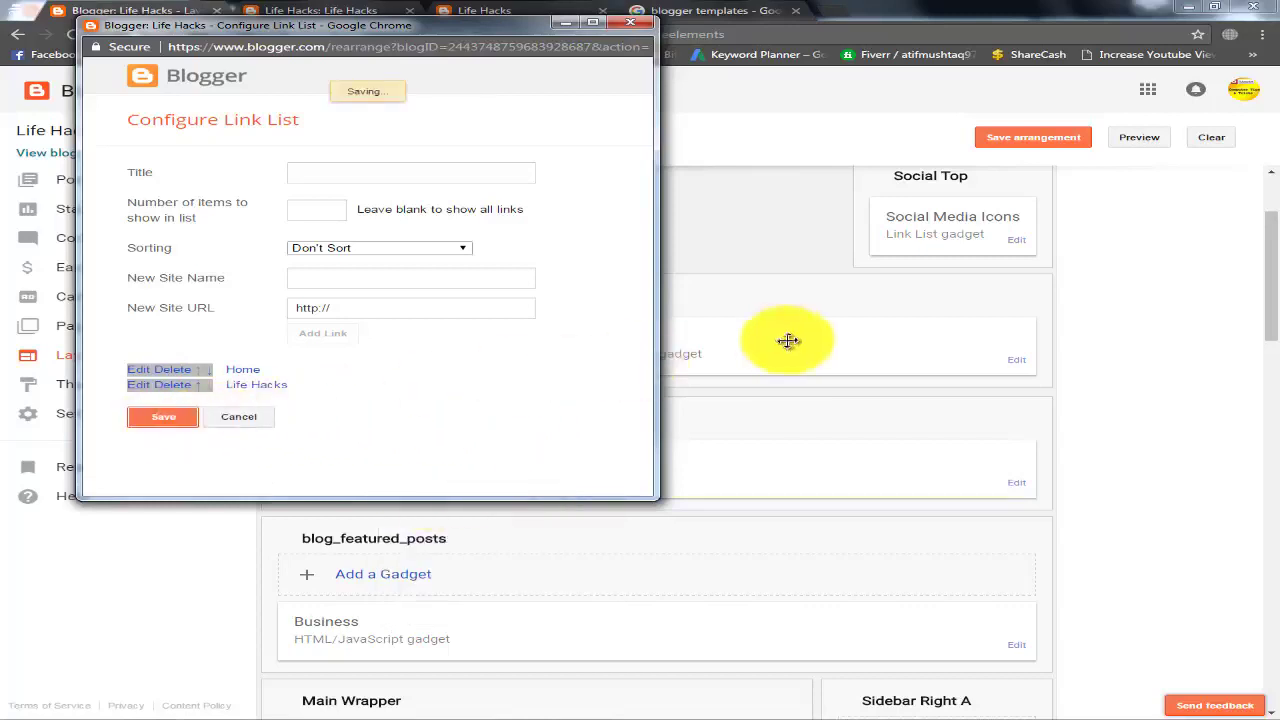
{"action": "left_click", "coordinate": [1020, 142]}
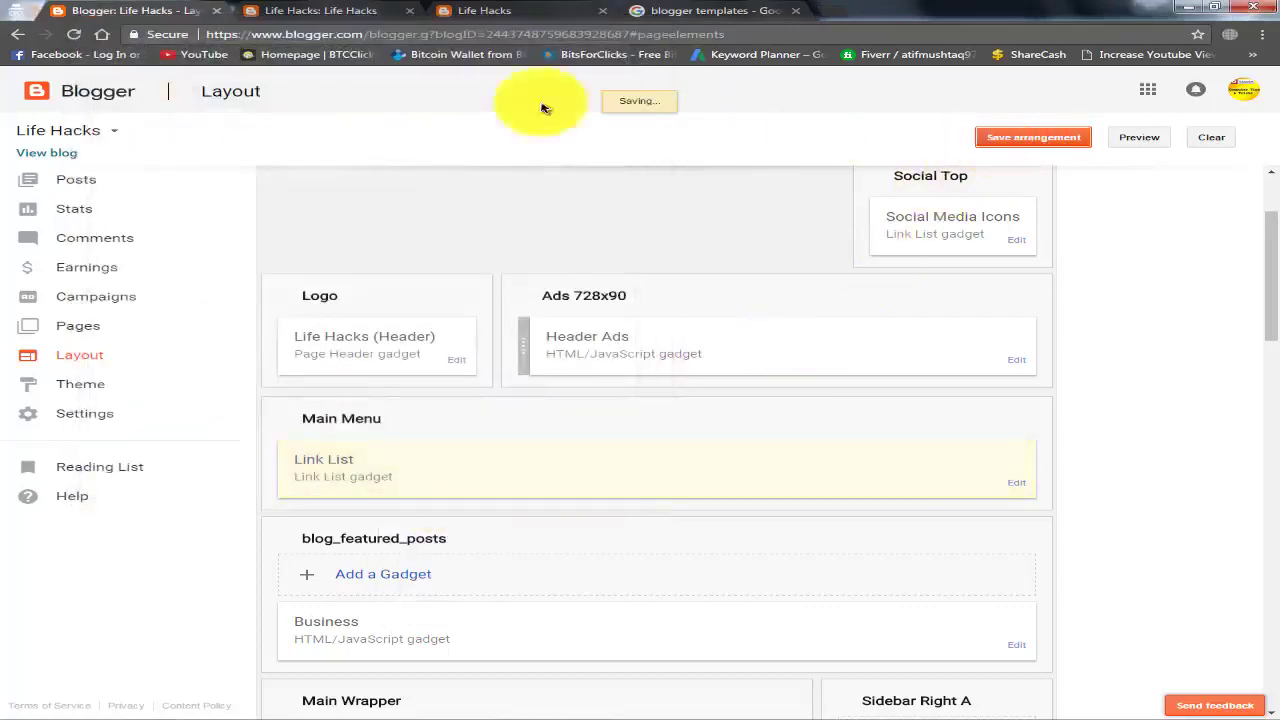
Check the public blog's main menu links, the Life Hacks label page and the home page.
{"action": "left_click", "coordinate": [320, 11]}
{"action": "left_click", "coordinate": [80, 214]}
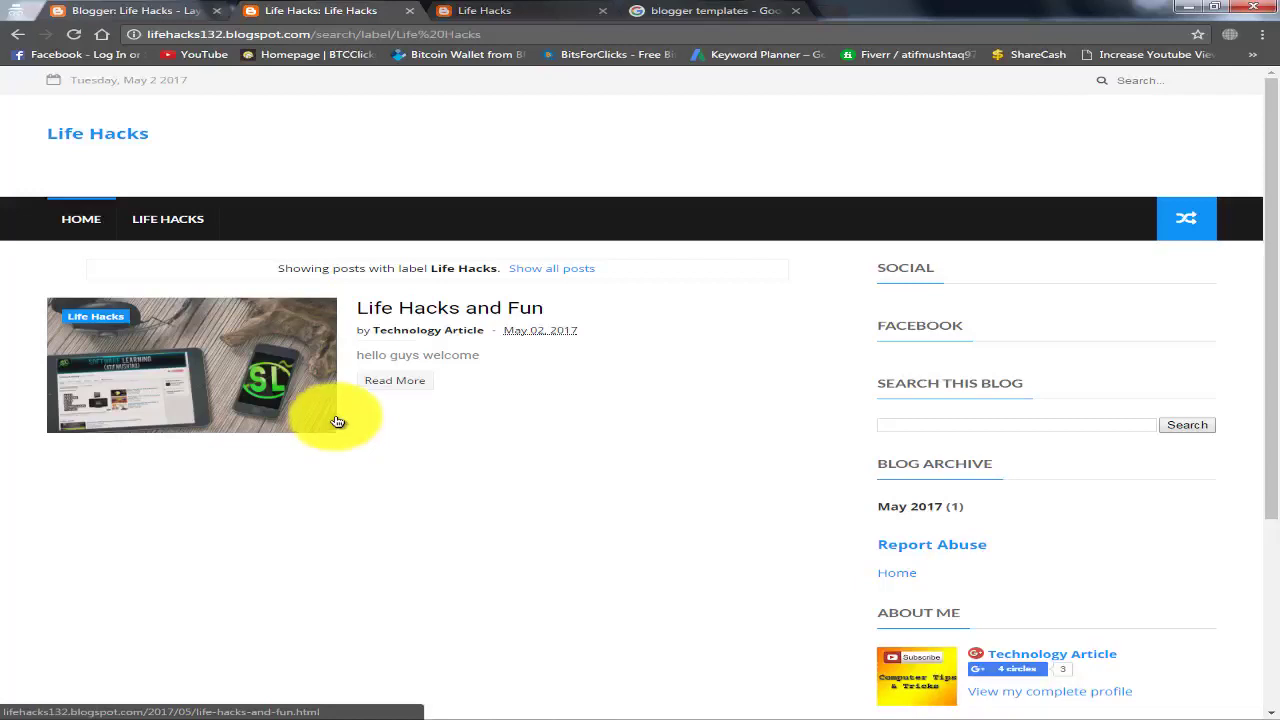
{"action": "left_click", "coordinate": [163, 8]}
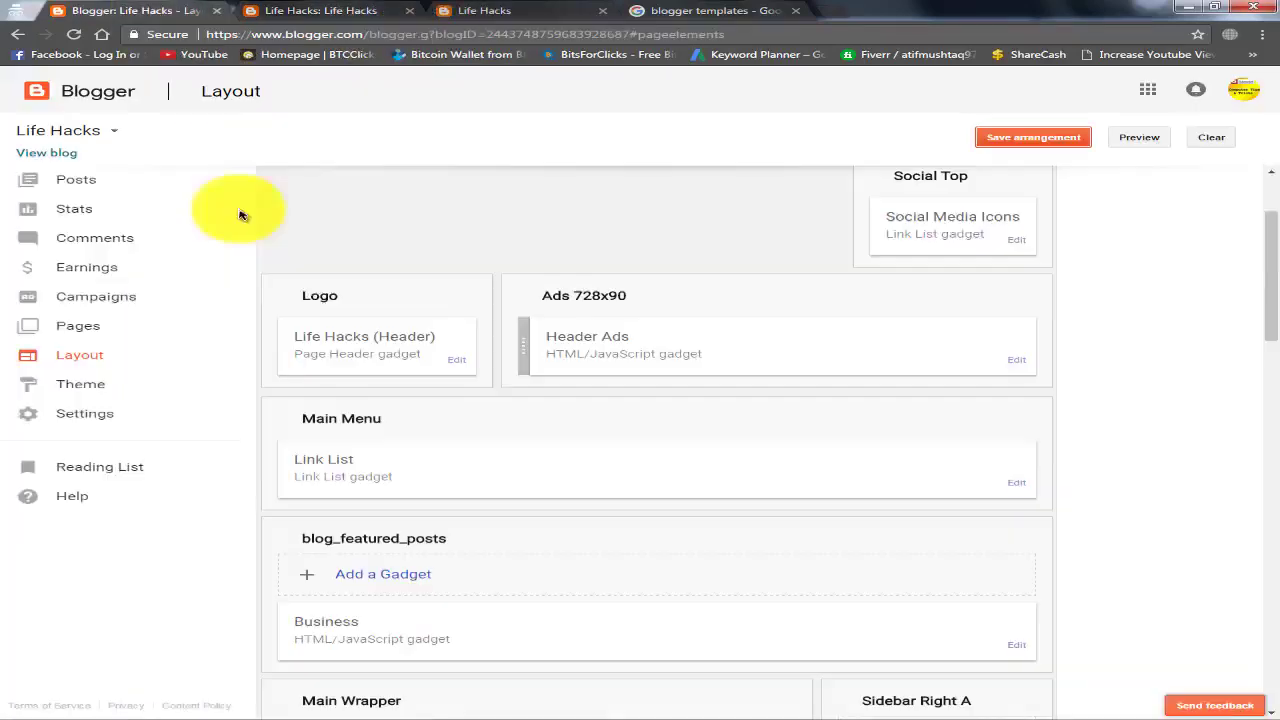
{"action": "left_click", "coordinate": [307, 8]}
{"action": "left_click", "coordinate": [120, 10]}
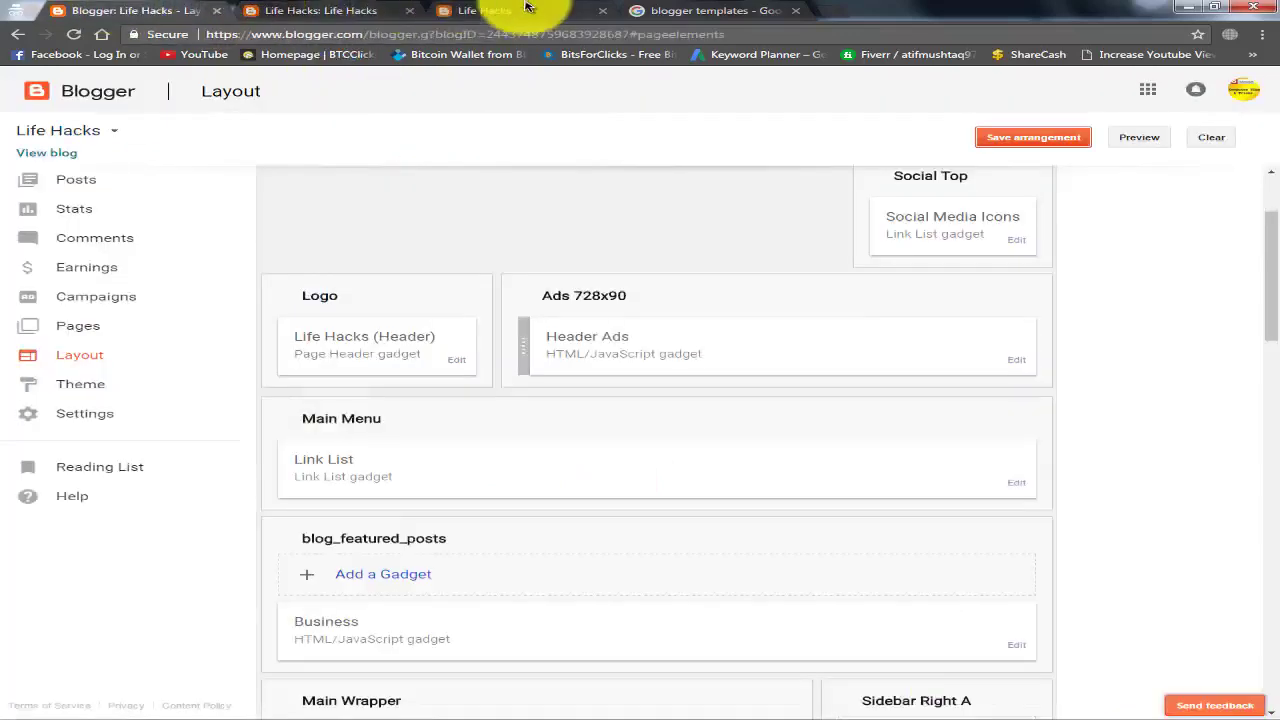
{"action": "left_click", "coordinate": [574, 9]}
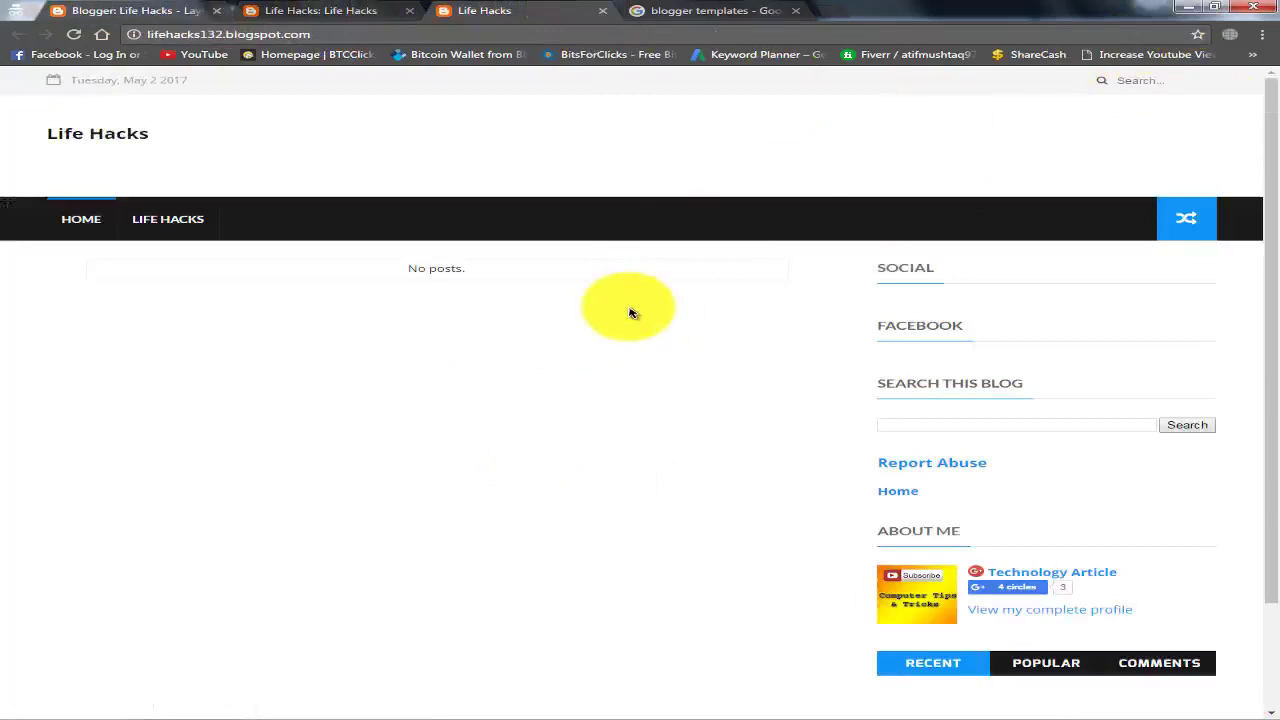
{"action": "left_click", "coordinate": [709, 11]}
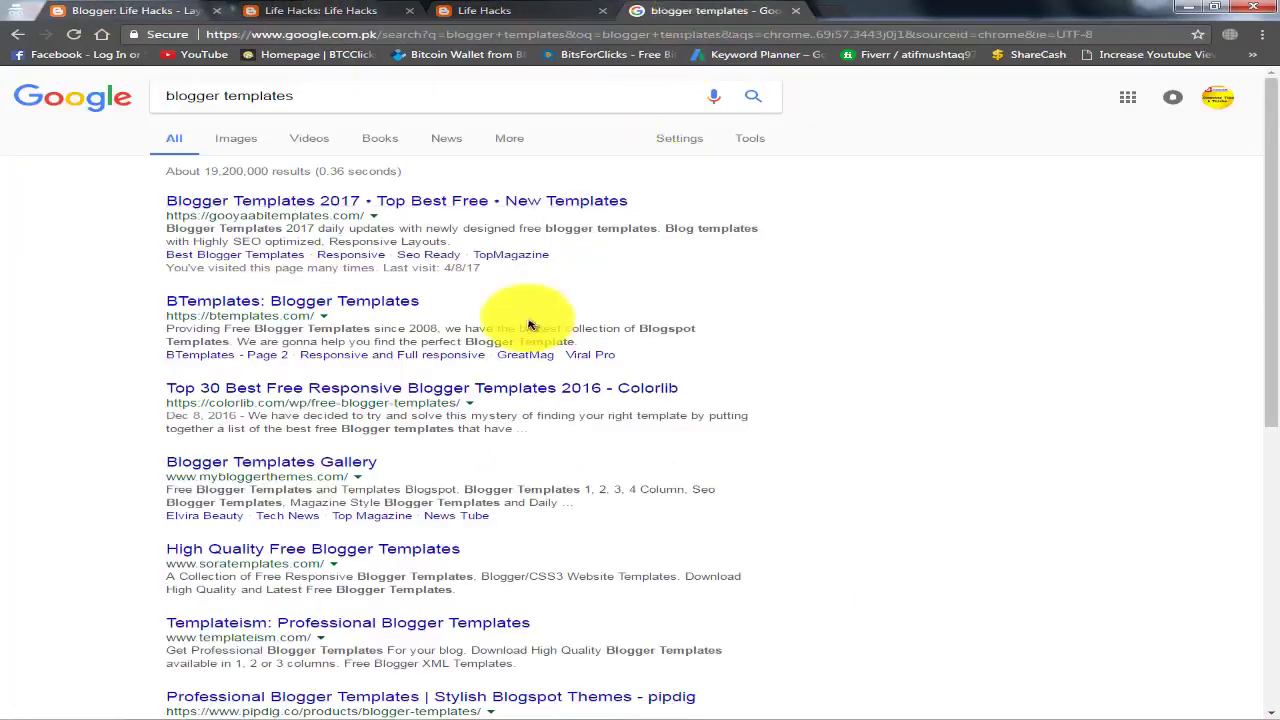
{"action": "left_click", "coordinate": [1195, 7]}
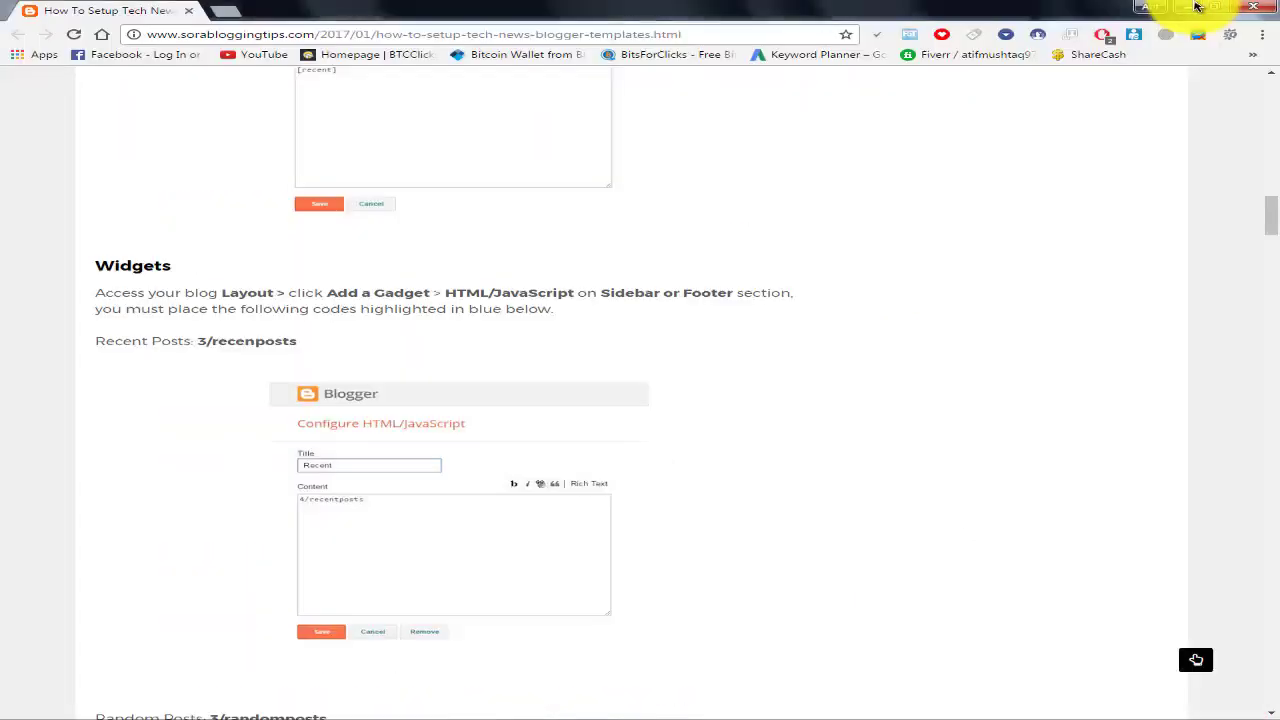
{"action": "scroll", "coordinate": [928, 137], "scroll_direction": "up", "scroll_amount": 2}
{"action": "left_click", "coordinate": [1190, 7]}
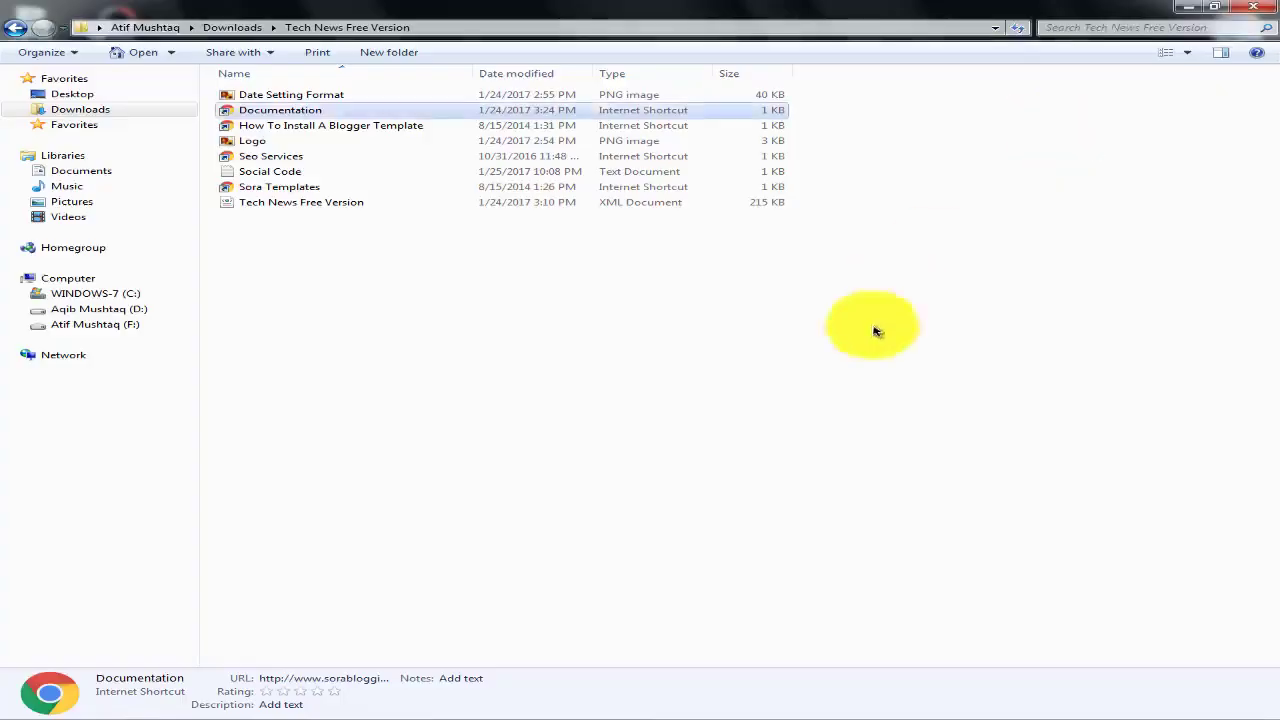
{"action": "left_click", "coordinate": [1235, 8]}
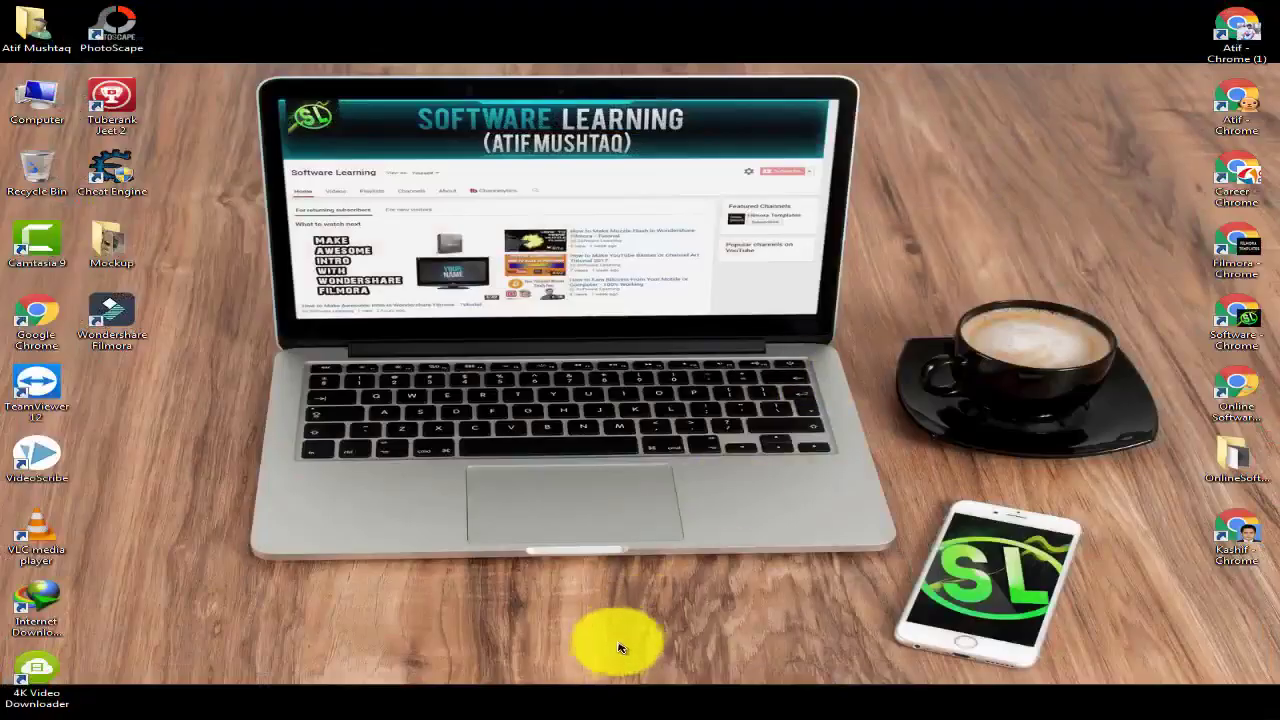
{"action": "left_click", "coordinate": [586, 706]}
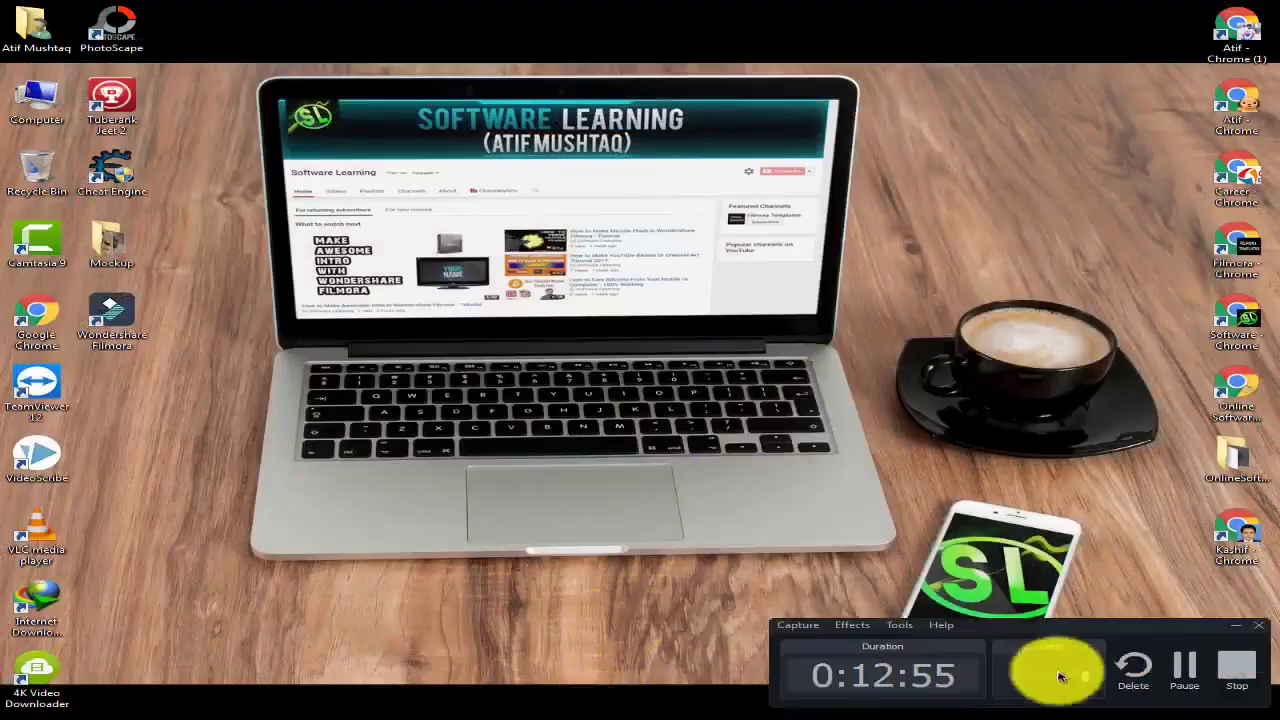
{"action": "left_click", "coordinate": [1236, 665]}
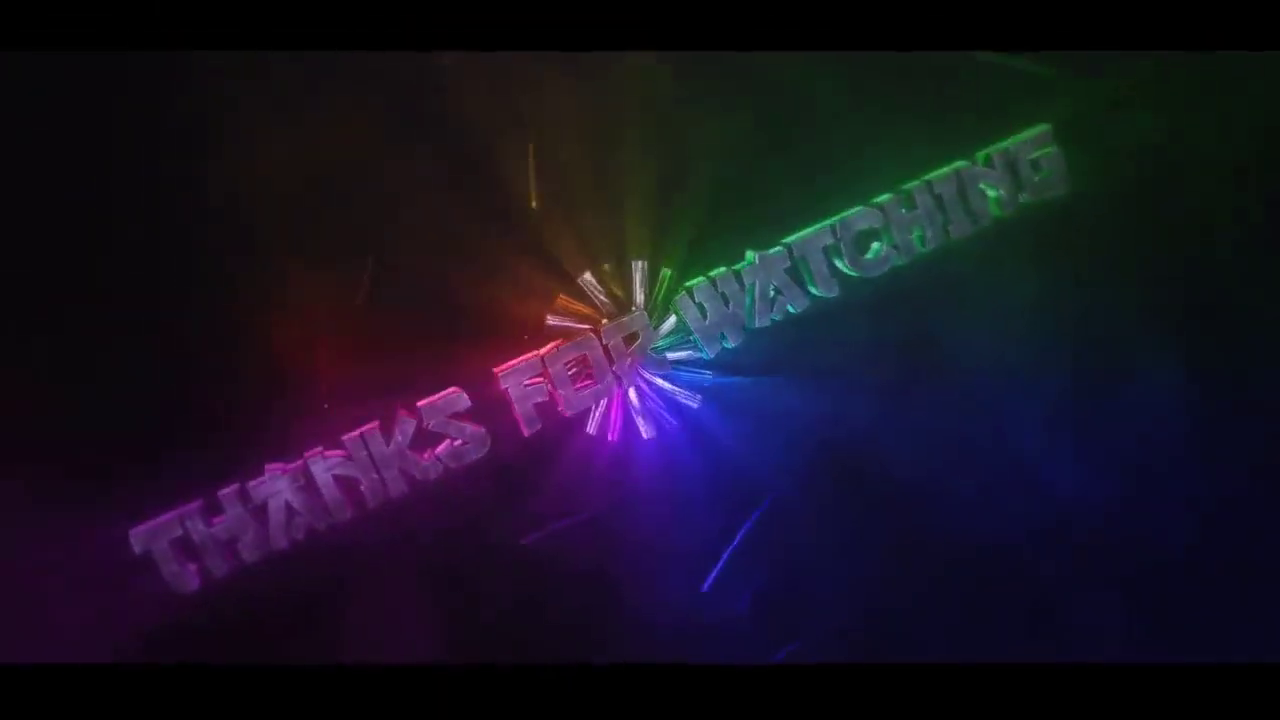